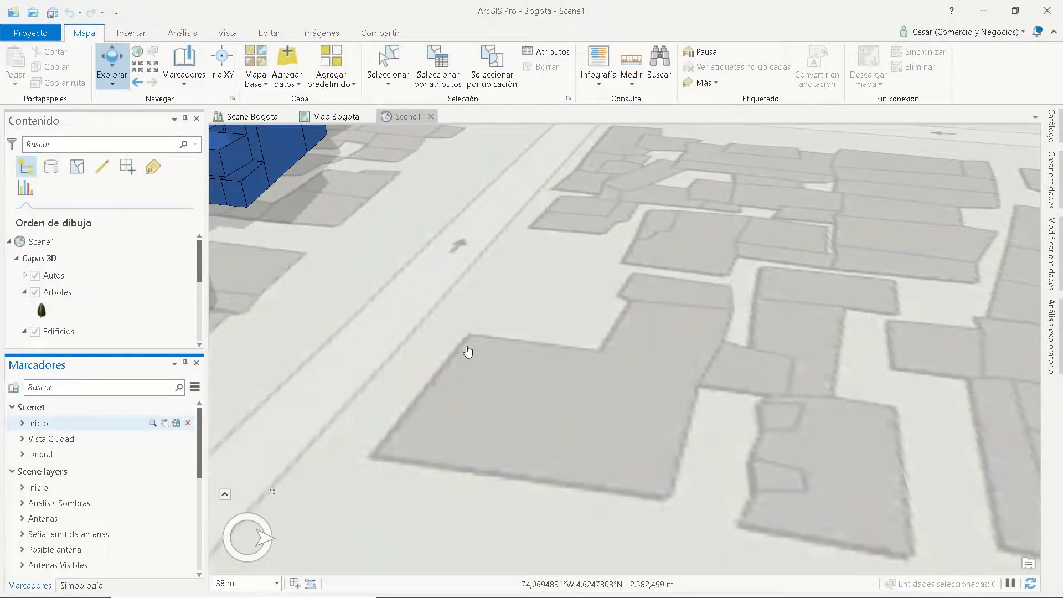
Start a new multipatch feature class in the Creacion 3D.gdb geodatabase with name and alias Elementos3D.
click(1052, 128)
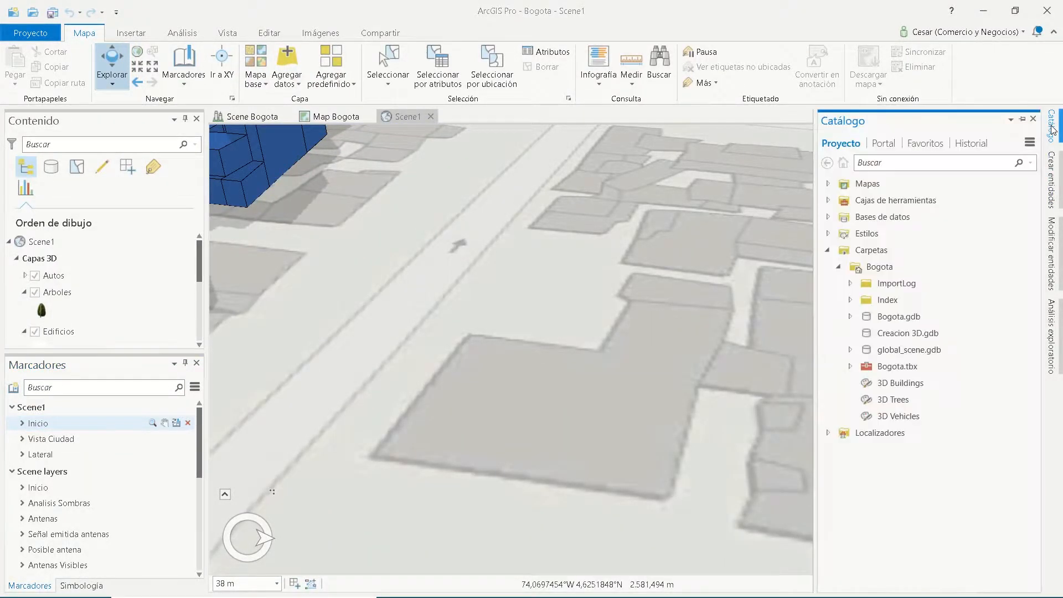
right_click(910, 334)
mouse_move(941, 340)
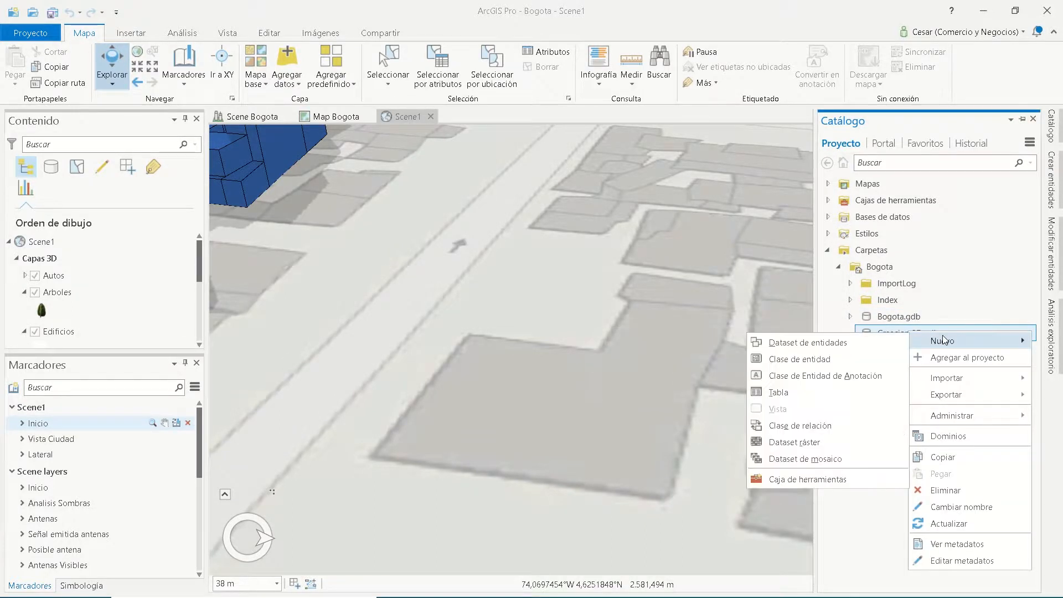
click(861, 361)
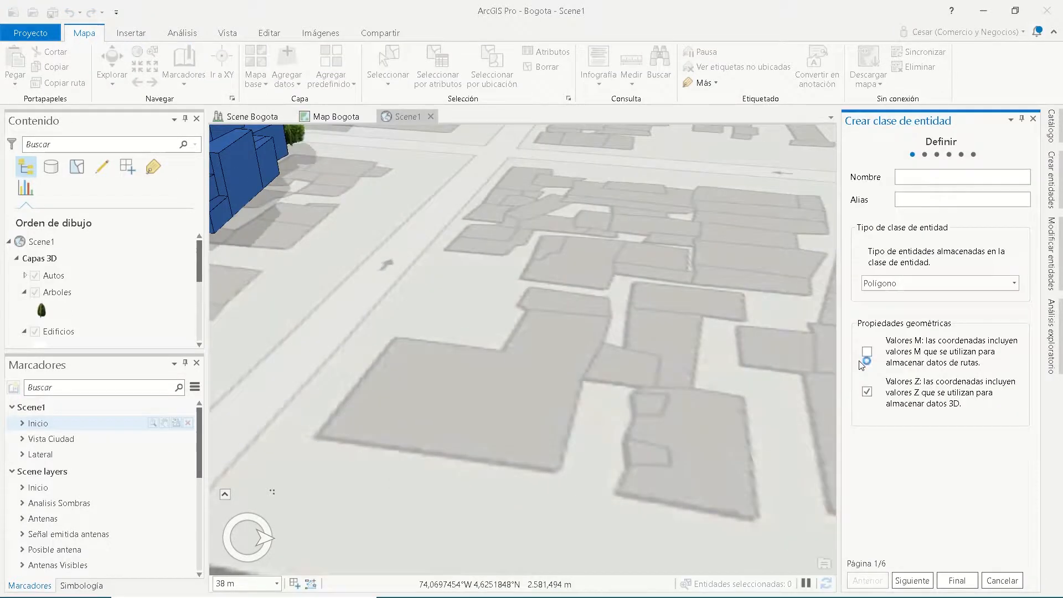
click(952, 283)
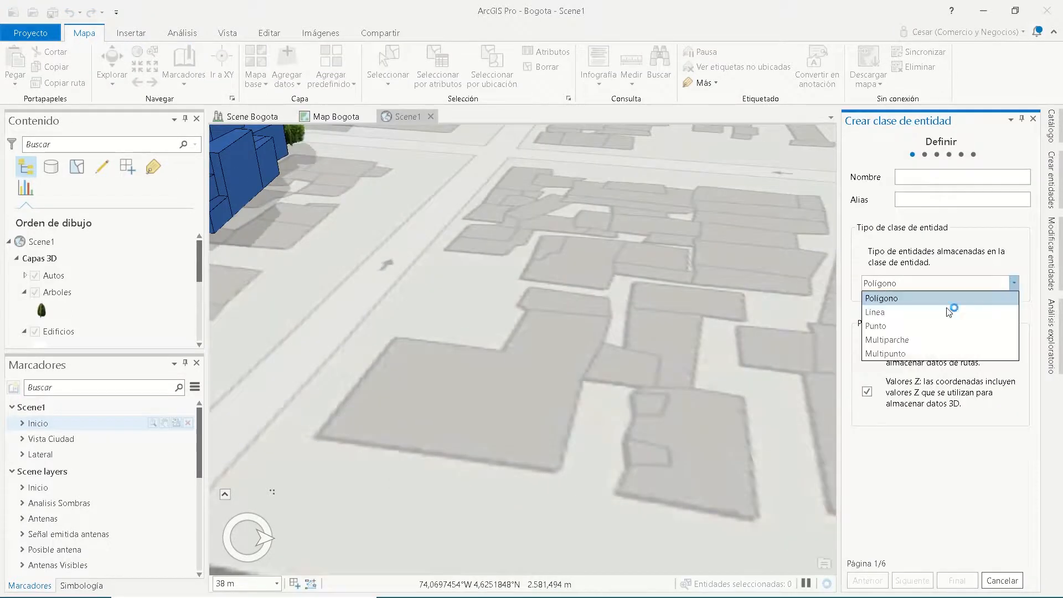
click(916, 340)
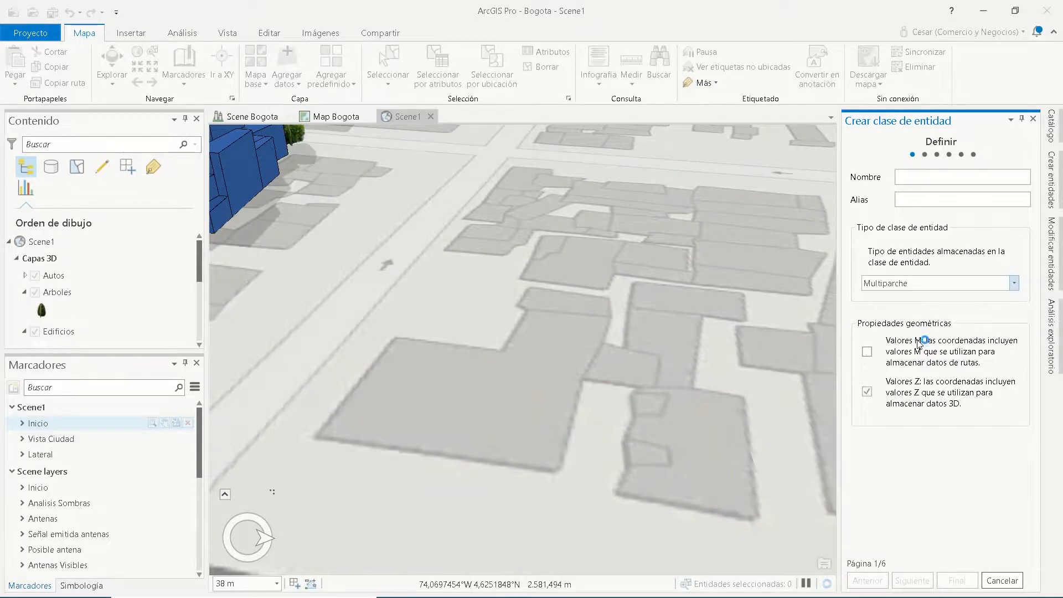
click(950, 178)
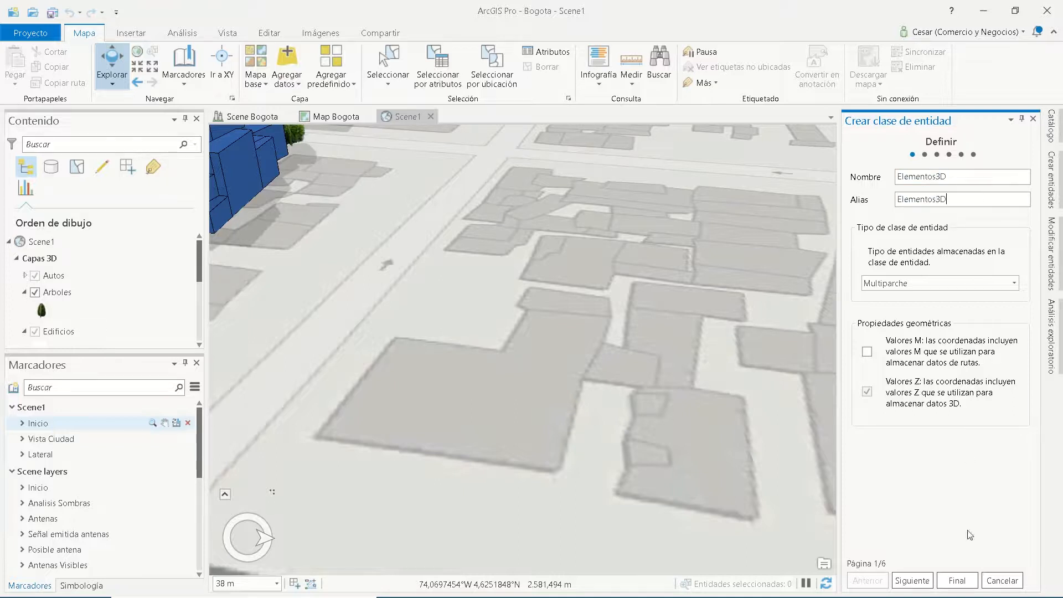
click(912, 580)
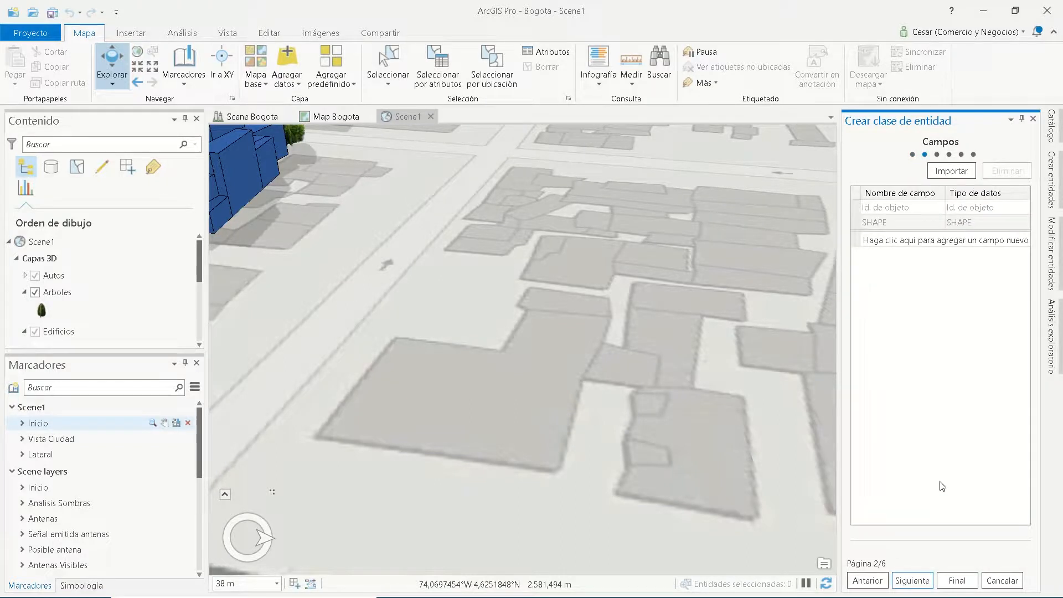
Add a text field named Nombre and finish the feature class with the WGS 1984 Web Mercator Auxiliary Sphere coordinate system.
click(919, 239)
text(ombre)
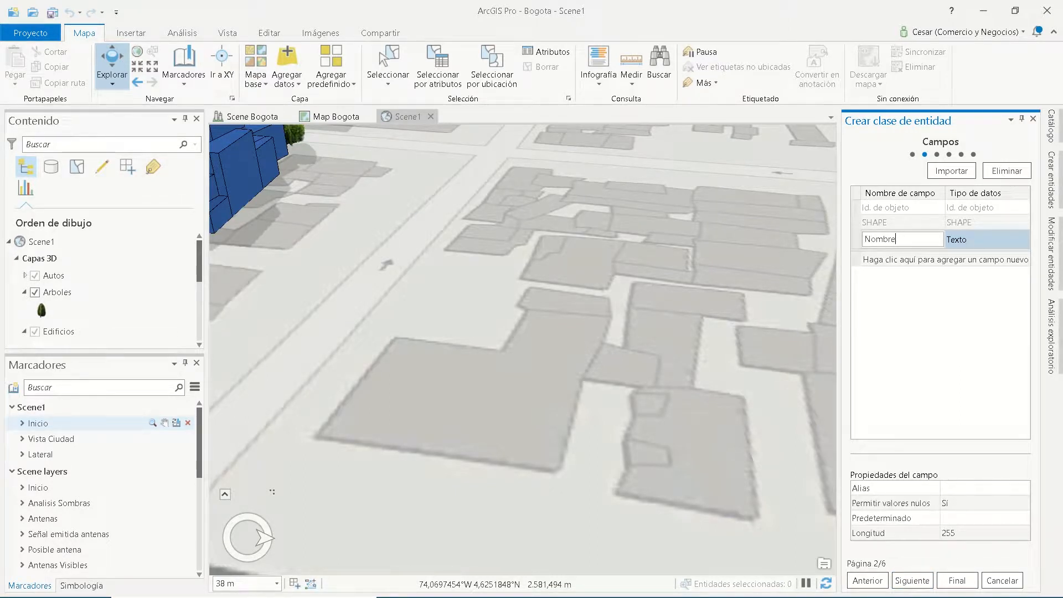
click(913, 581)
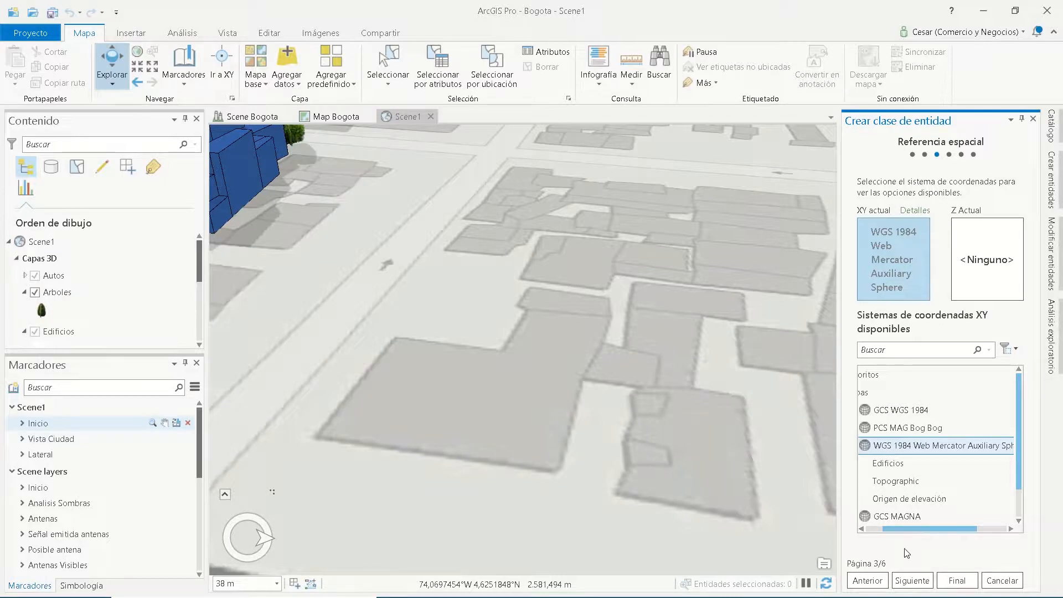
click(948, 579)
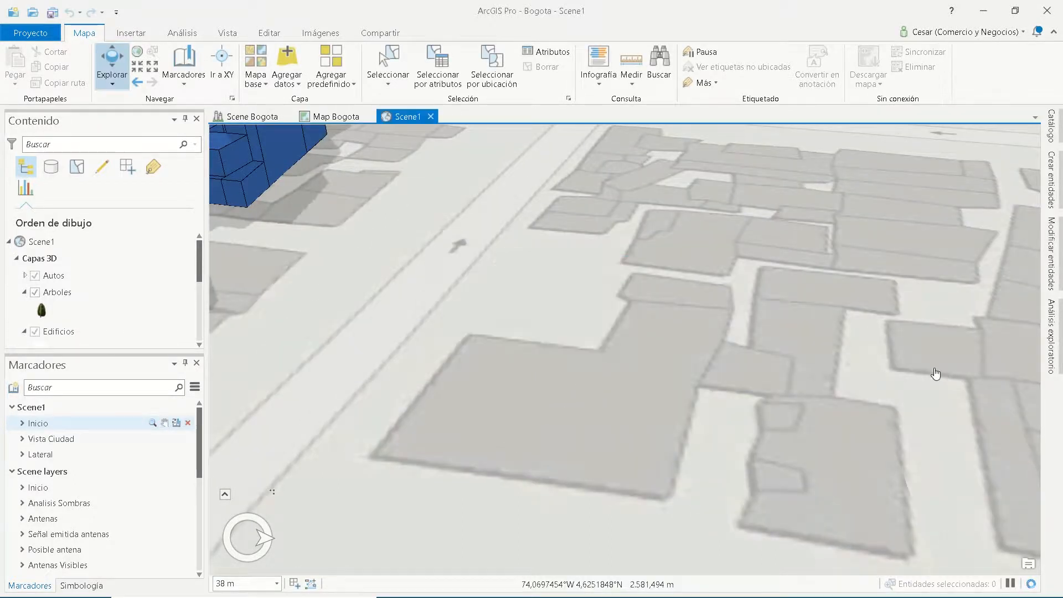
Add the Elementos3D feature class from Creacion 3D.gdb to the current scene.
click(1055, 125)
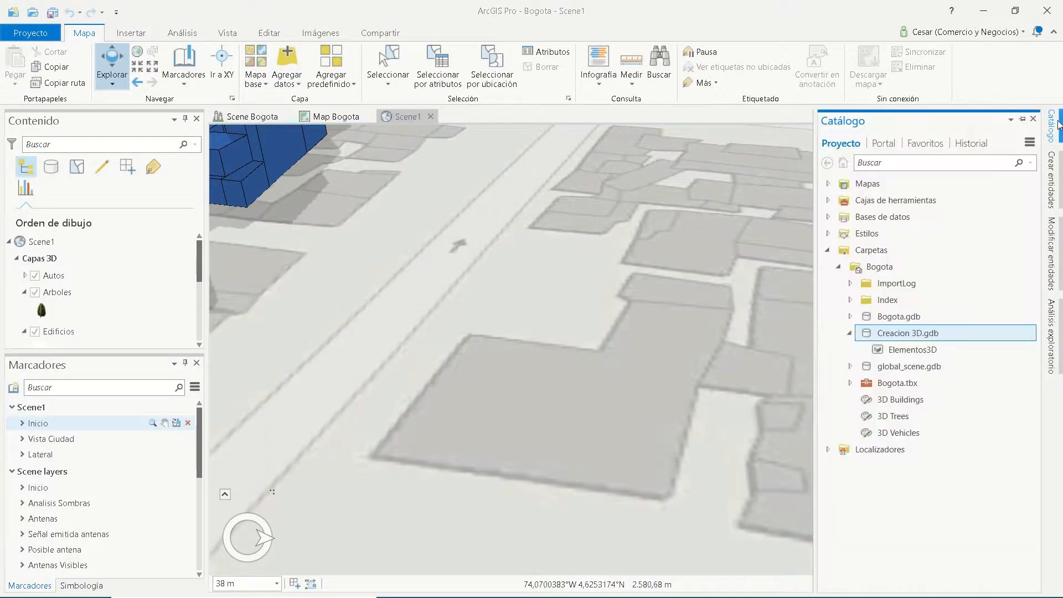
right_click(912, 354)
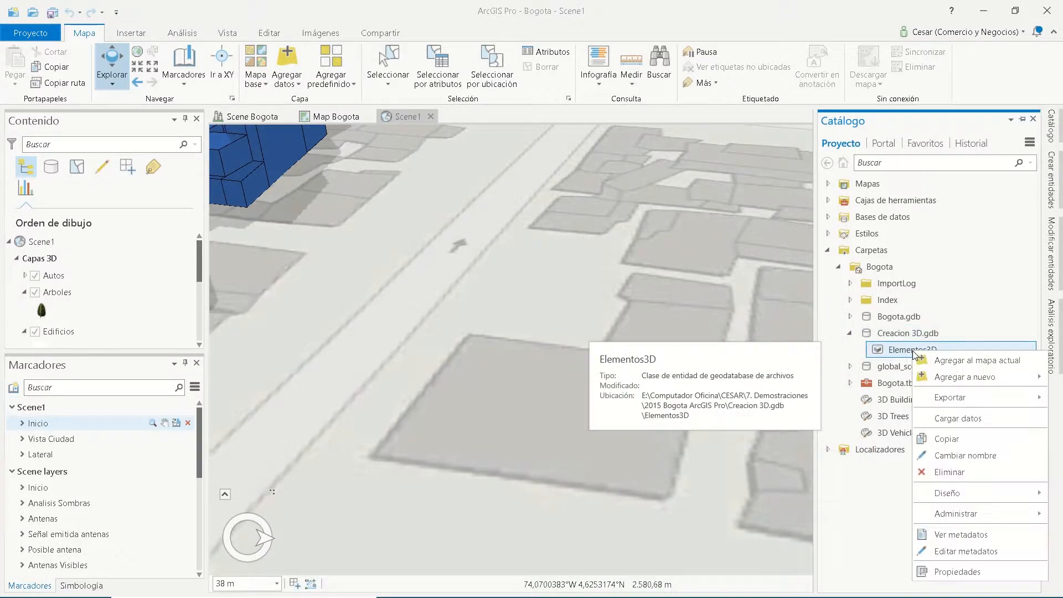
click(940, 361)
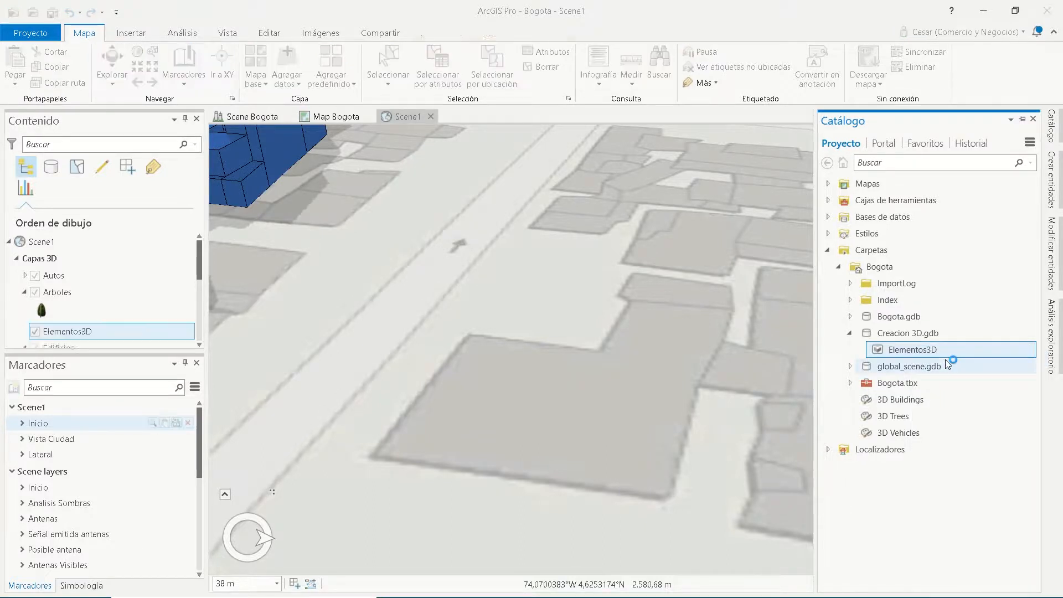
Give the Elementos3D layer the second white "Blanco (usar text...)" gallery symbol and close the symbology settings.
click(199, 344)
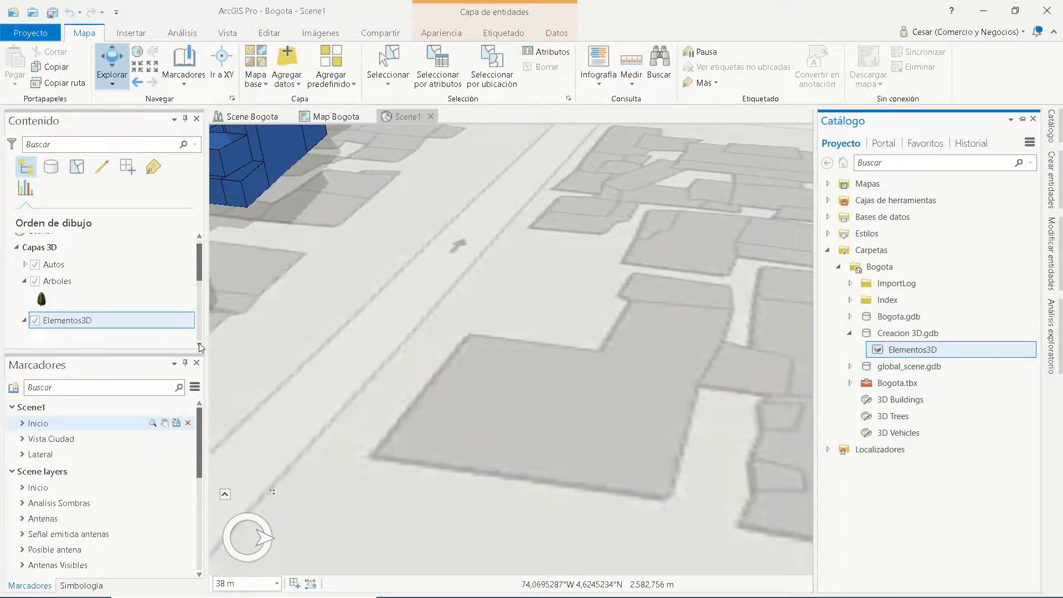
click(199, 345)
click(40, 314)
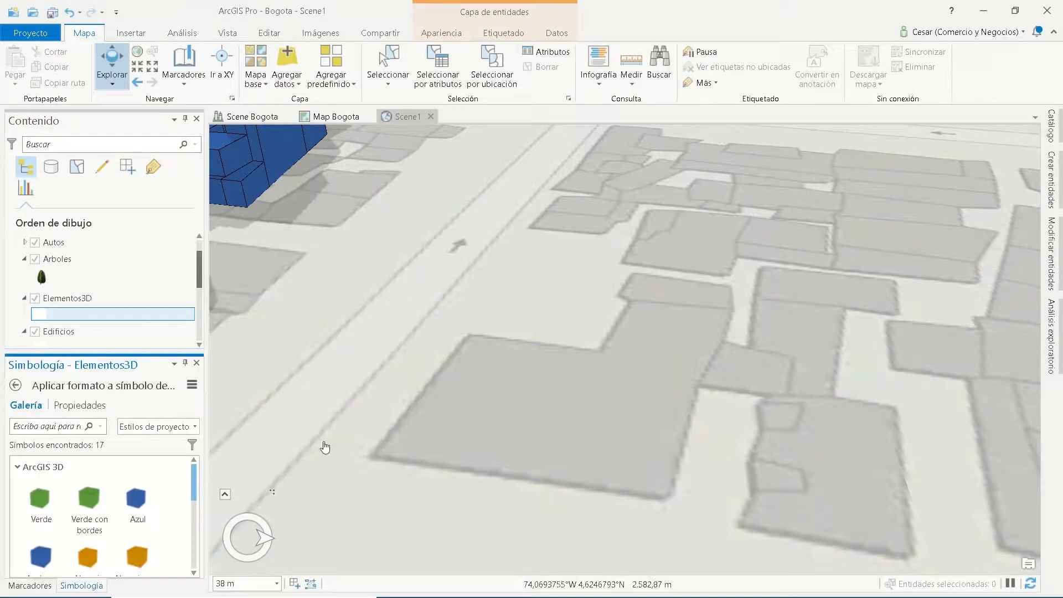
scroll(94, 515, down, 5)
click(90, 523)
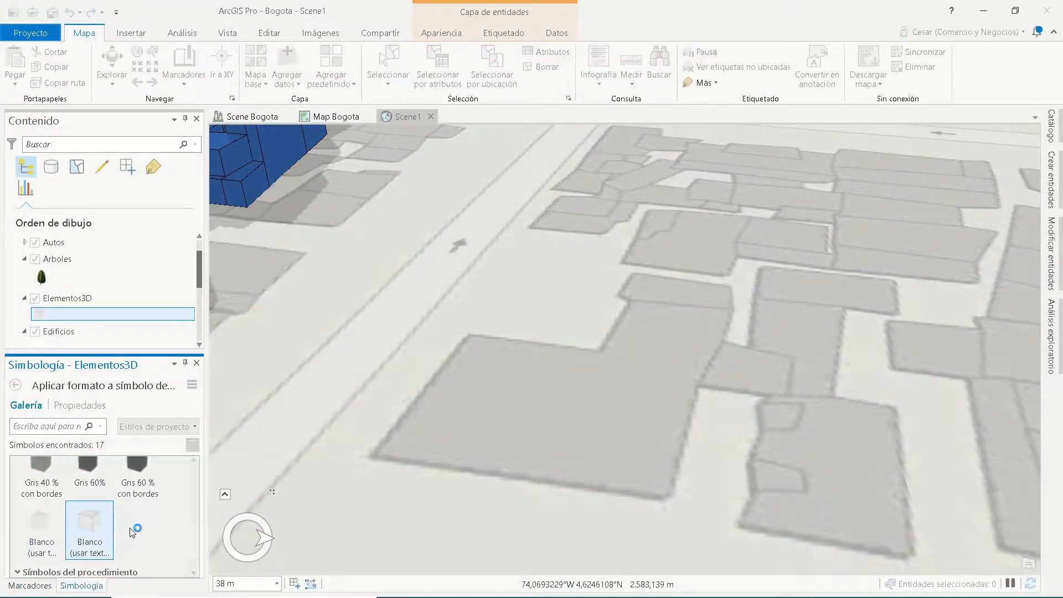
click(175, 365)
click(271, 422)
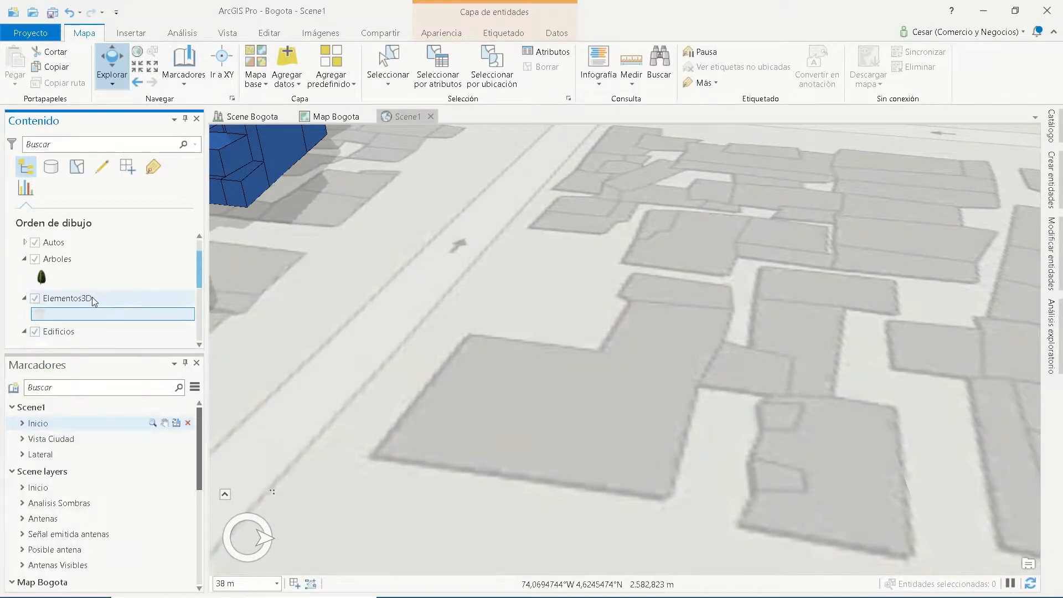
Begin creating a new feature with the Elementos3D template's multipatch construction tool.
click(275, 37)
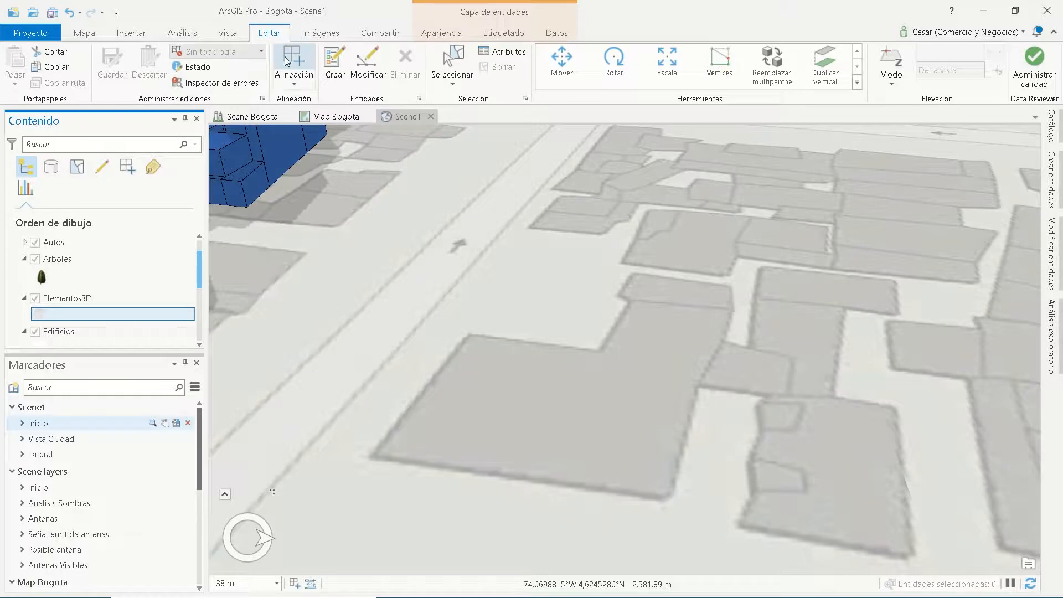
click(335, 61)
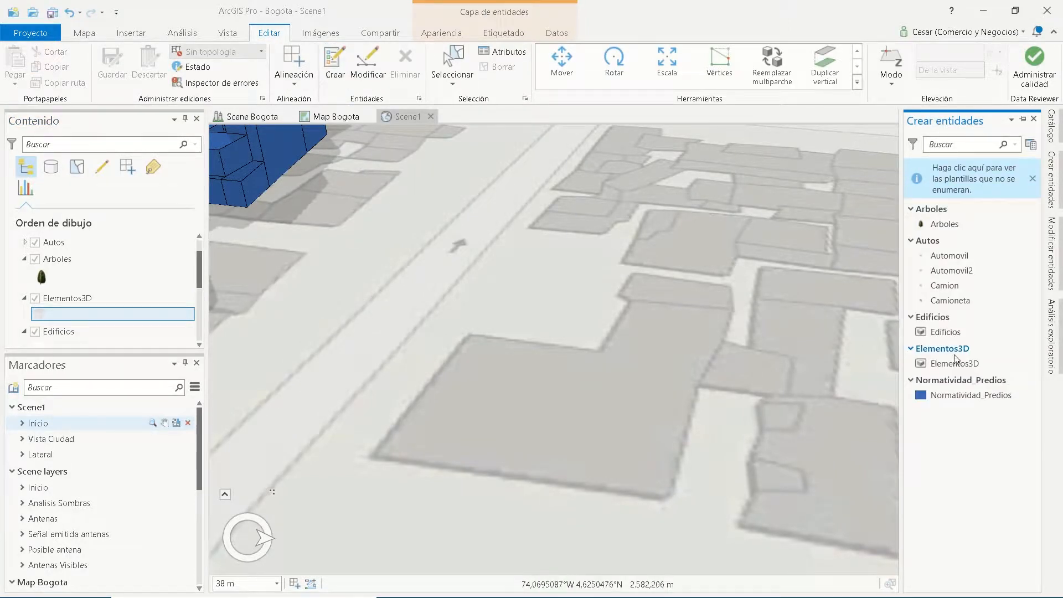
click(951, 367)
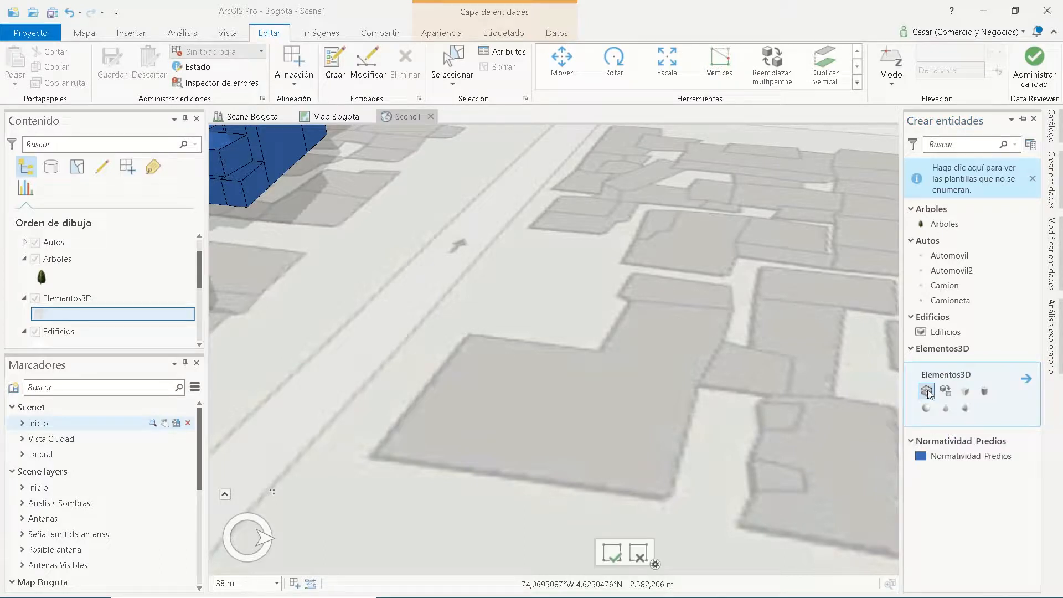
click(926, 391)
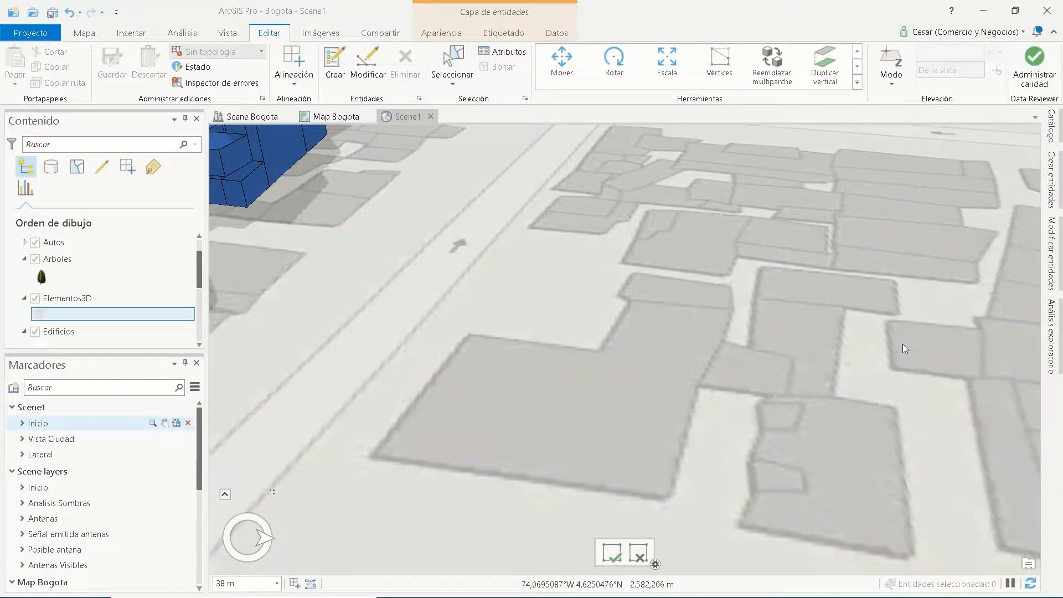
click(1051, 186)
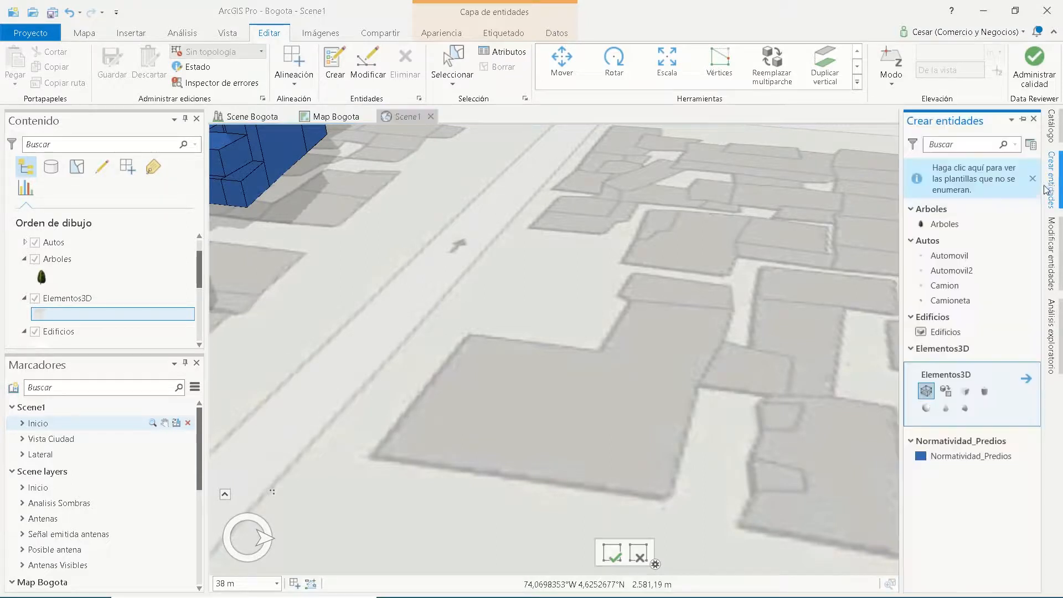
drag(900, 261, 838, 260)
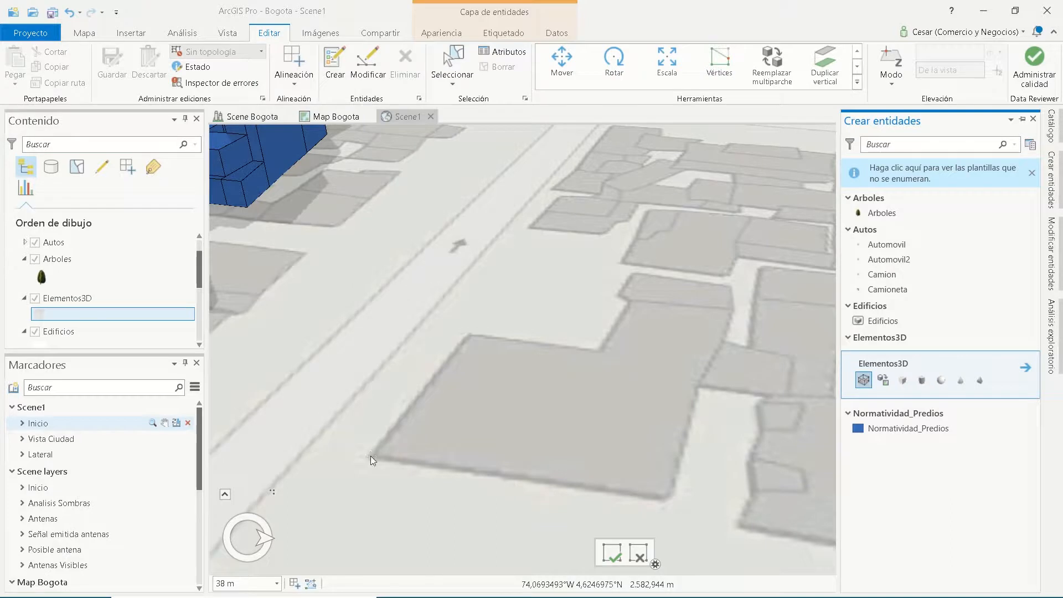
Draw the footprint's first side 12 m long along the front edge of the large building outline, starting at its street-side corner.
click(435, 450)
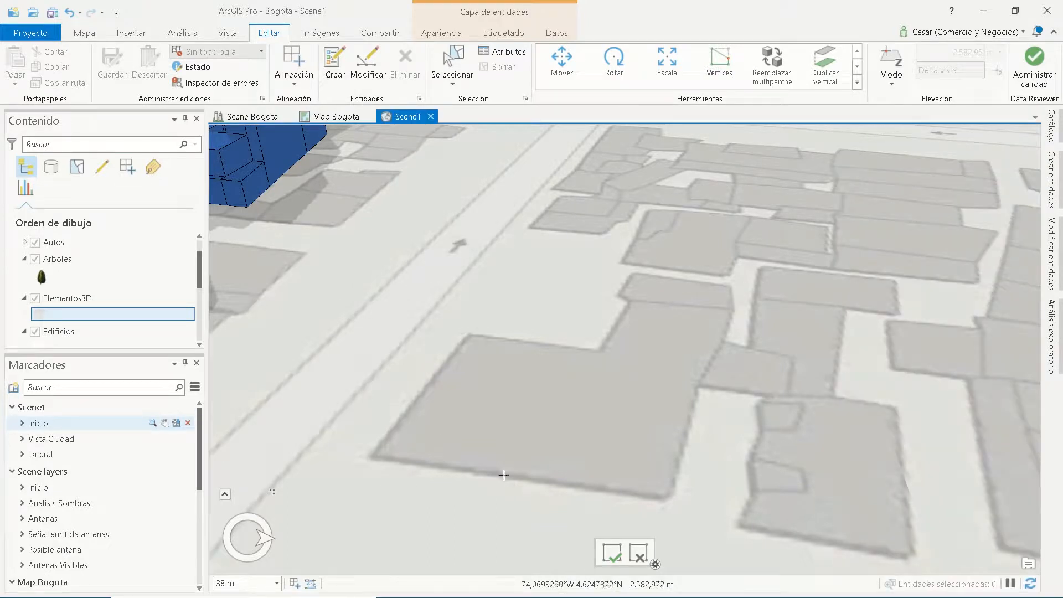
click(370, 457)
right_click(503, 473)
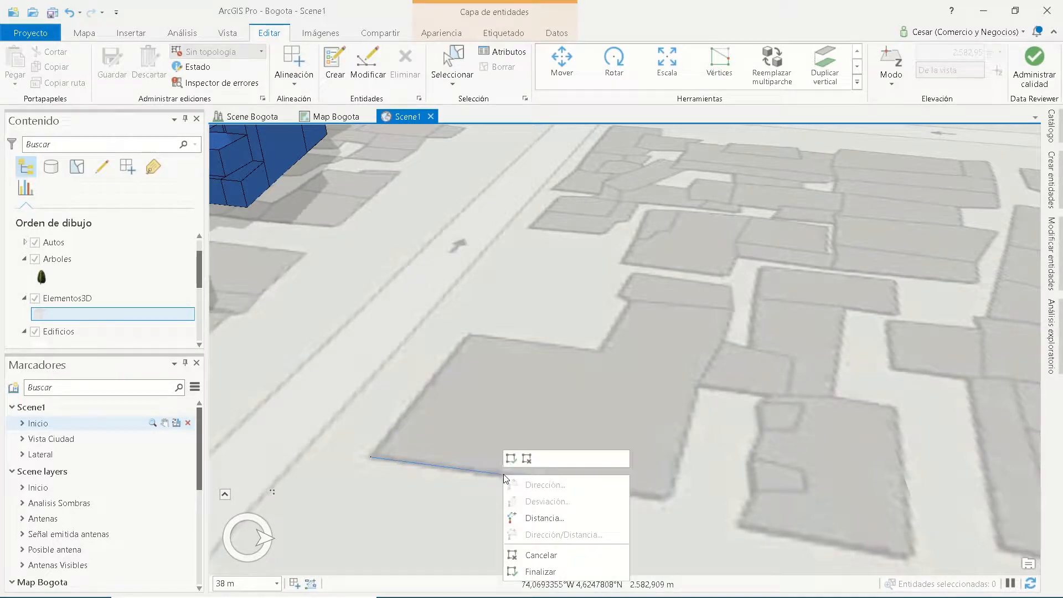
click(544, 518)
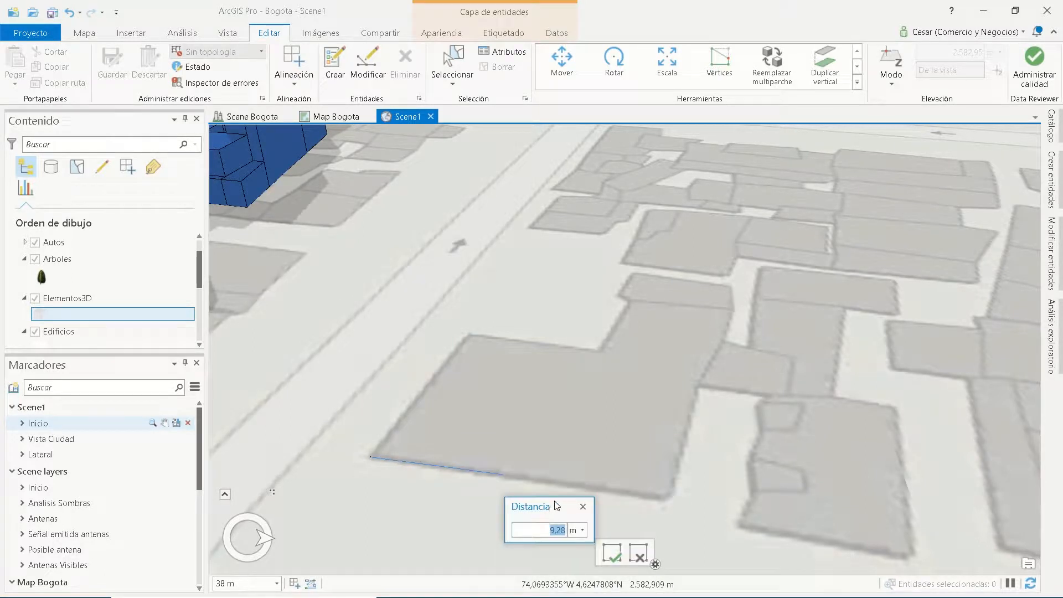
text(12)
key(Return)
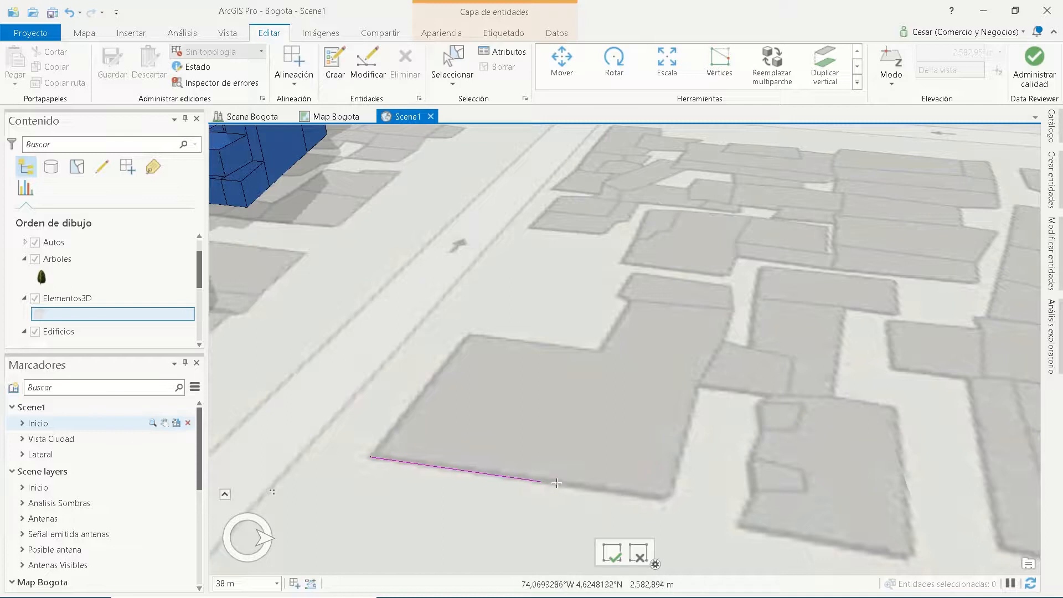
click(556, 482)
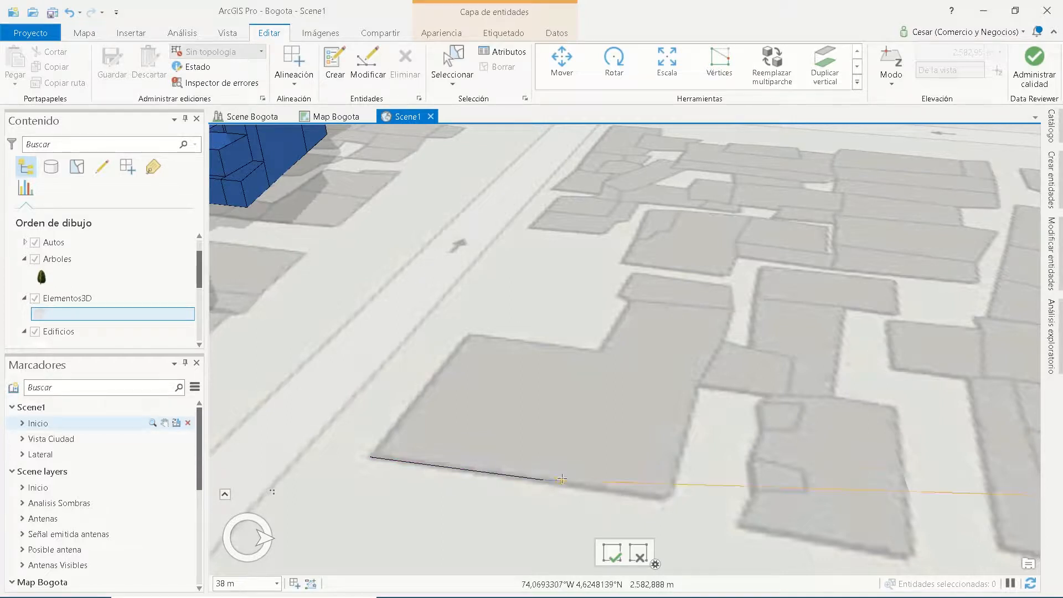
Draw the footprint's second side 10 m long, perpendicular to the first, and close the four-sided footprint at the starting corner.
right_click(572, 409)
click(613, 454)
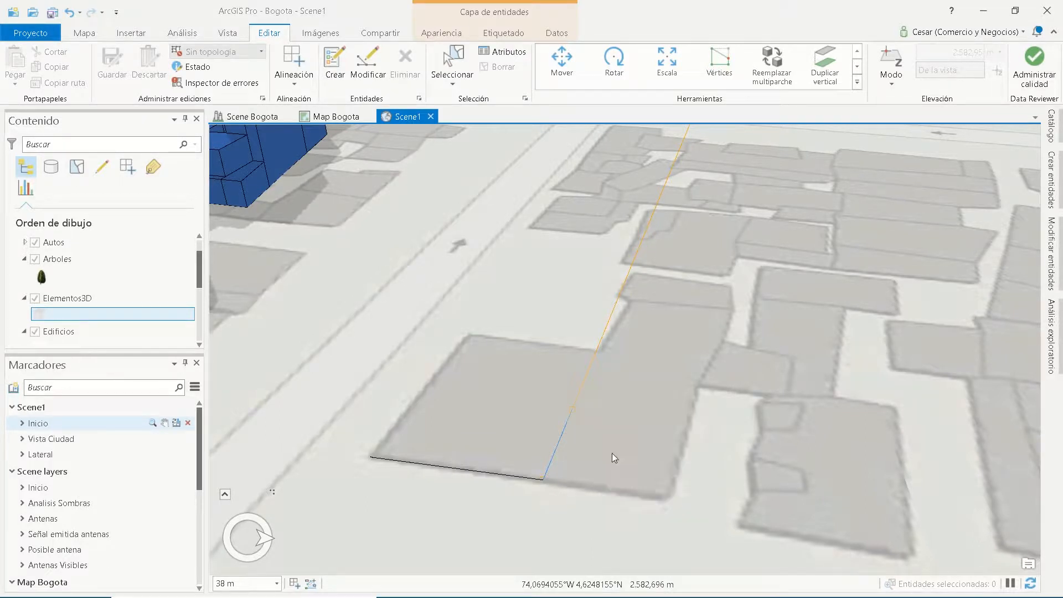
text(10)
key(Return)
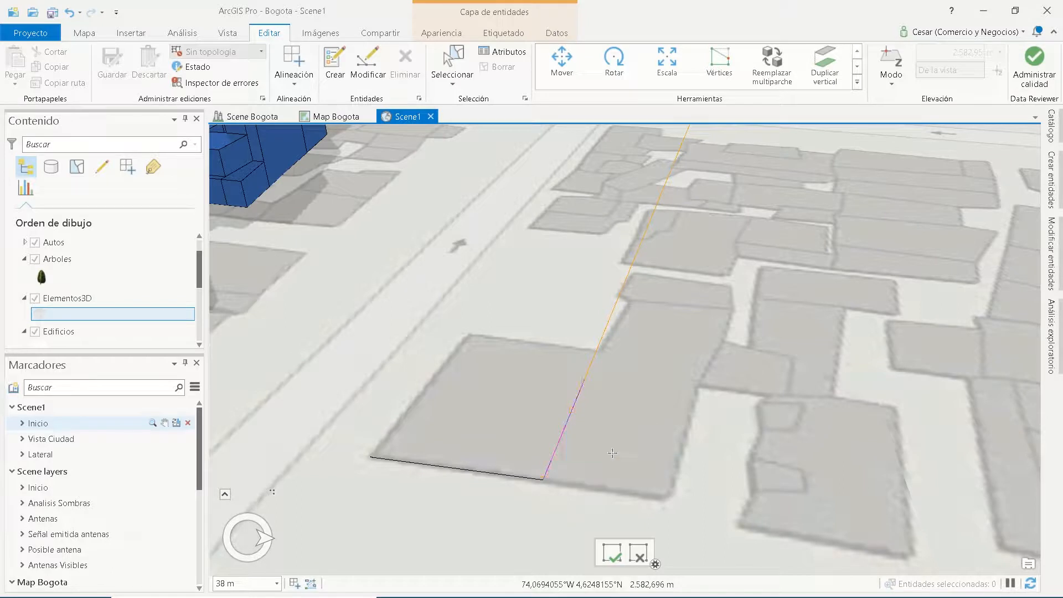
click(575, 401)
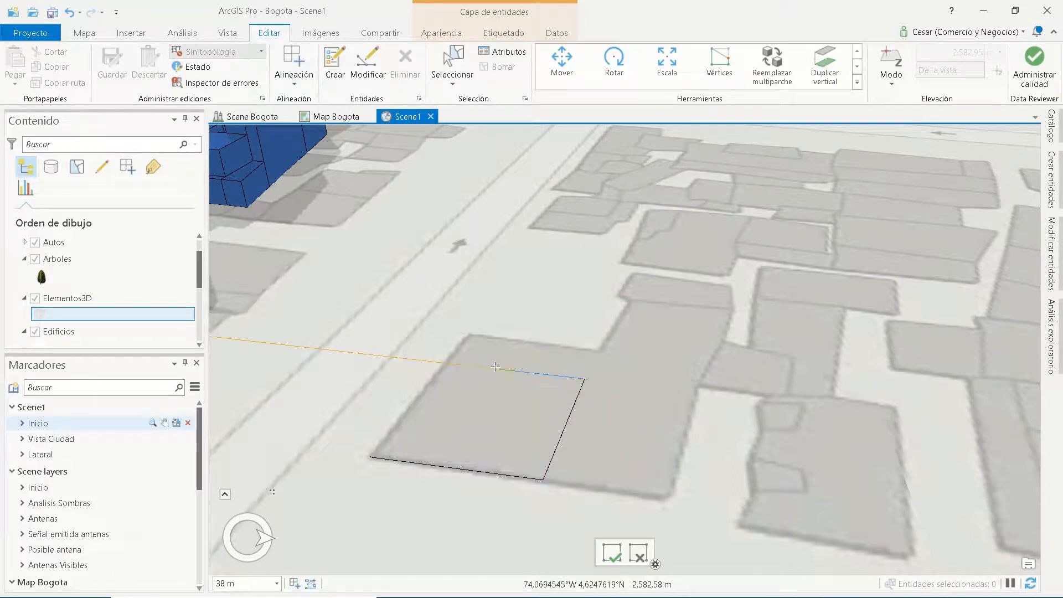
click(445, 363)
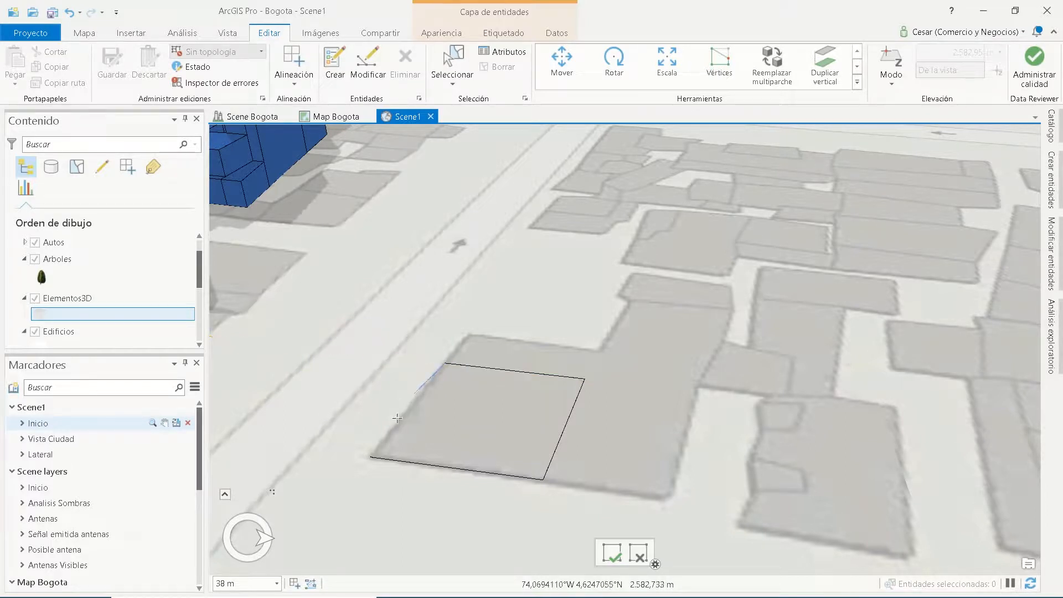
double_click(370, 454)
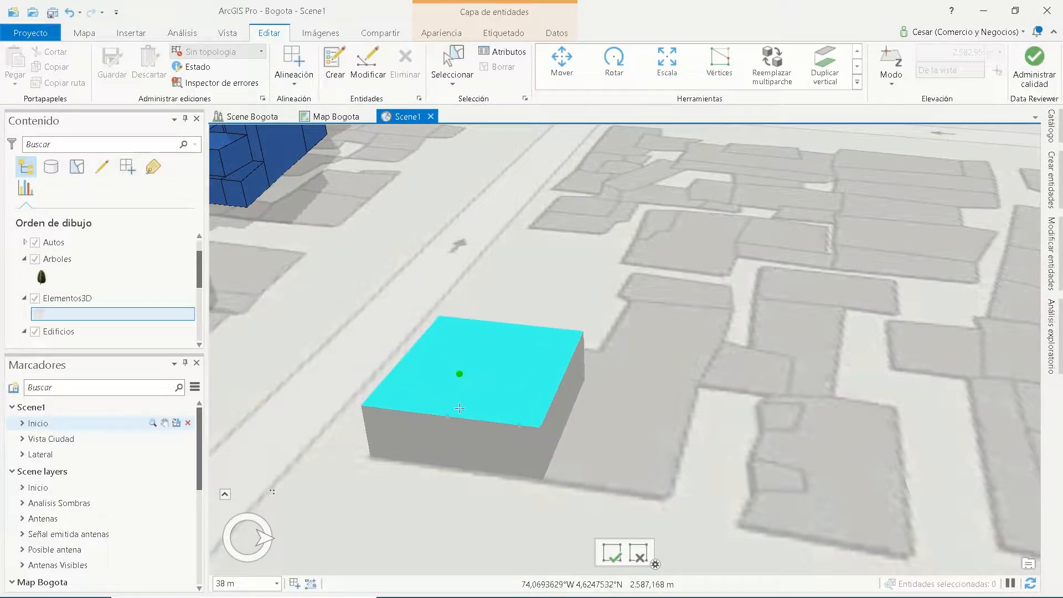
Extrude the closed footprint to a height of about 7 m, then finish the building feature and clear its selection.
right_click(460, 374)
key(Escape)
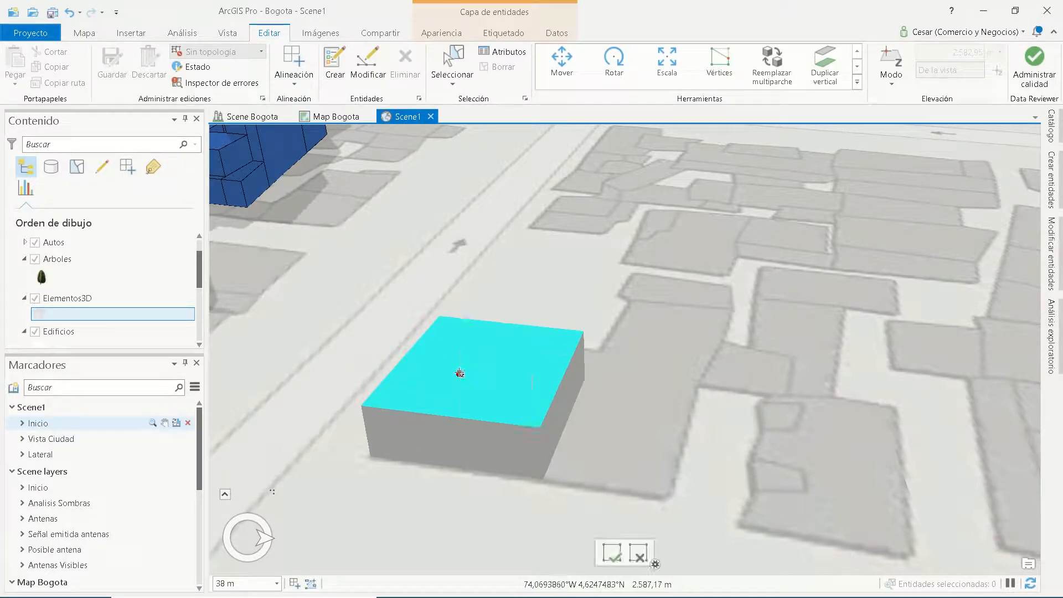
click(459, 374)
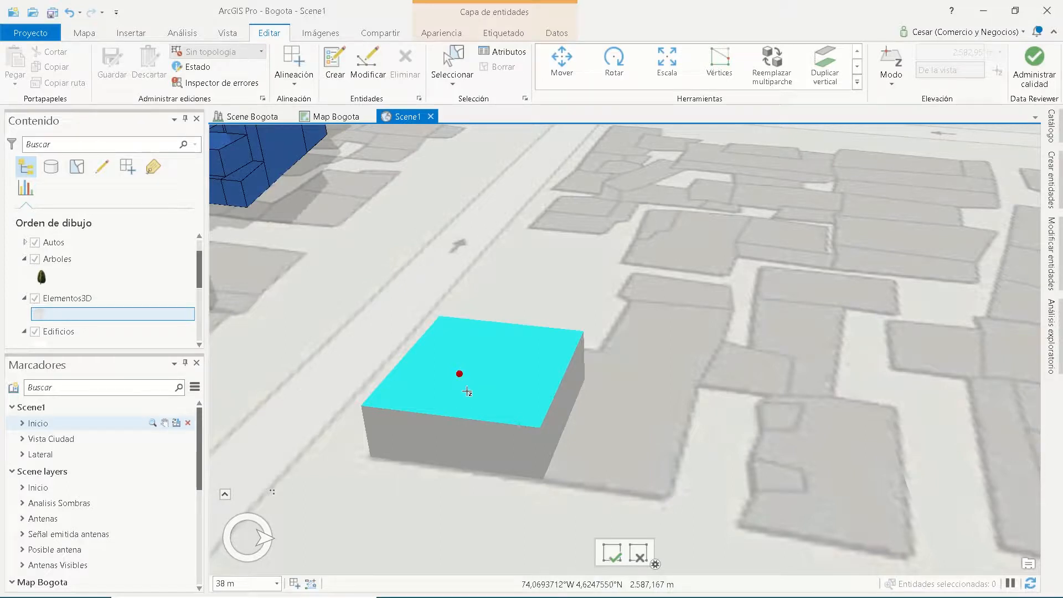
scroll(460, 372, up, 2)
drag(485, 439, 484, 448)
right_click(484, 447)
click(503, 461)
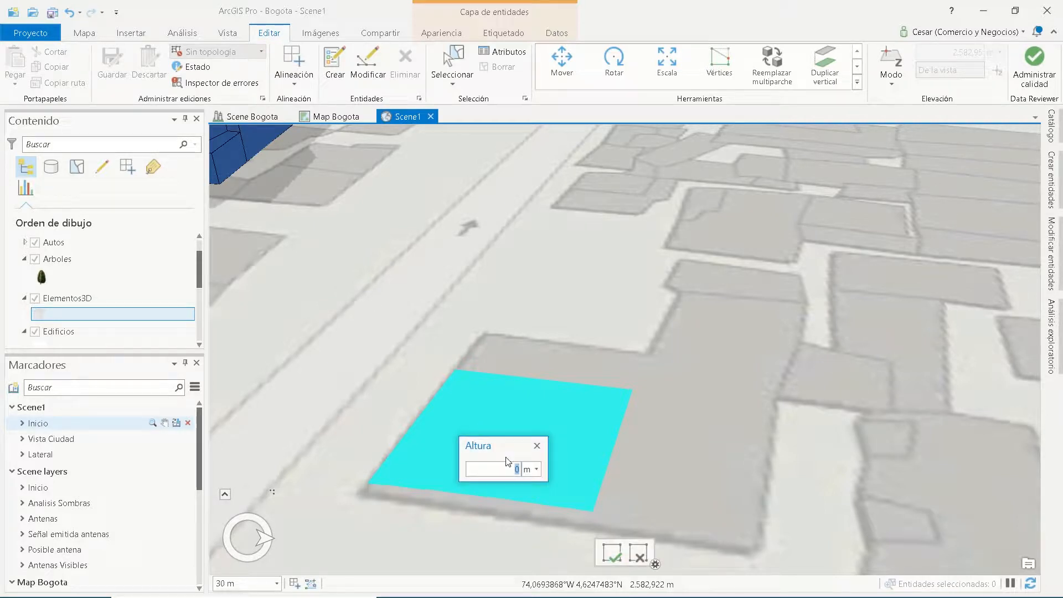
text(10)
key(Return)
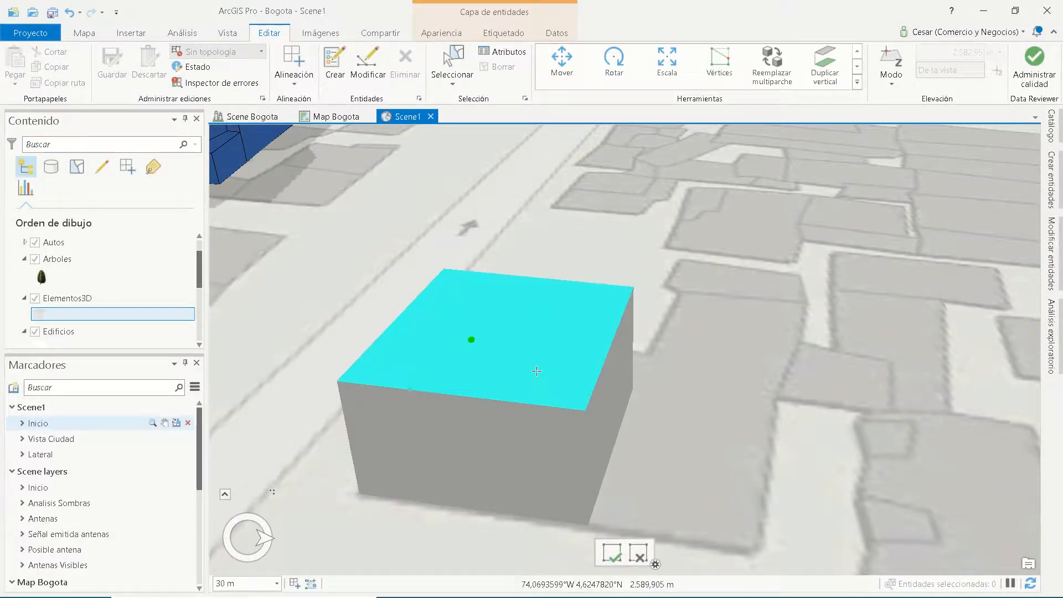
click(611, 552)
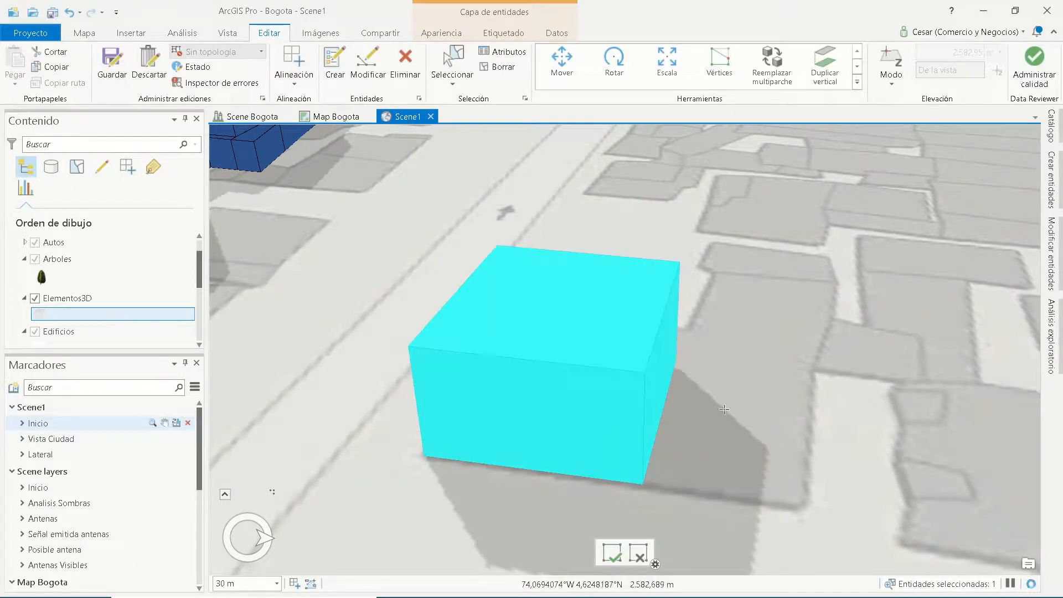
click(502, 66)
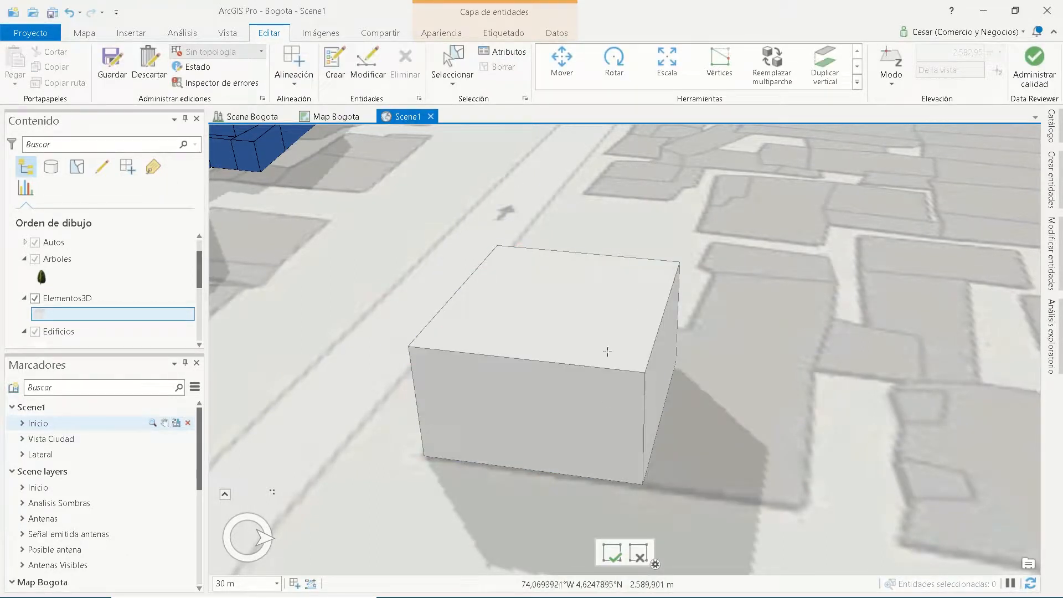
Start the Textura multiparche tool and select the new white building as the feature to texture.
scroll(620, 309, up, 2)
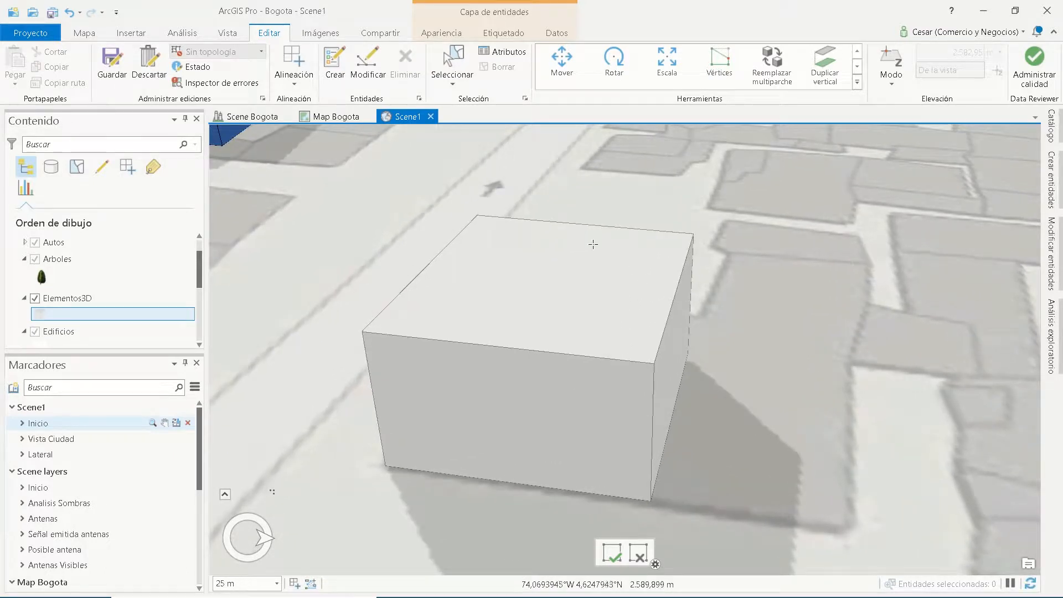
click(858, 83)
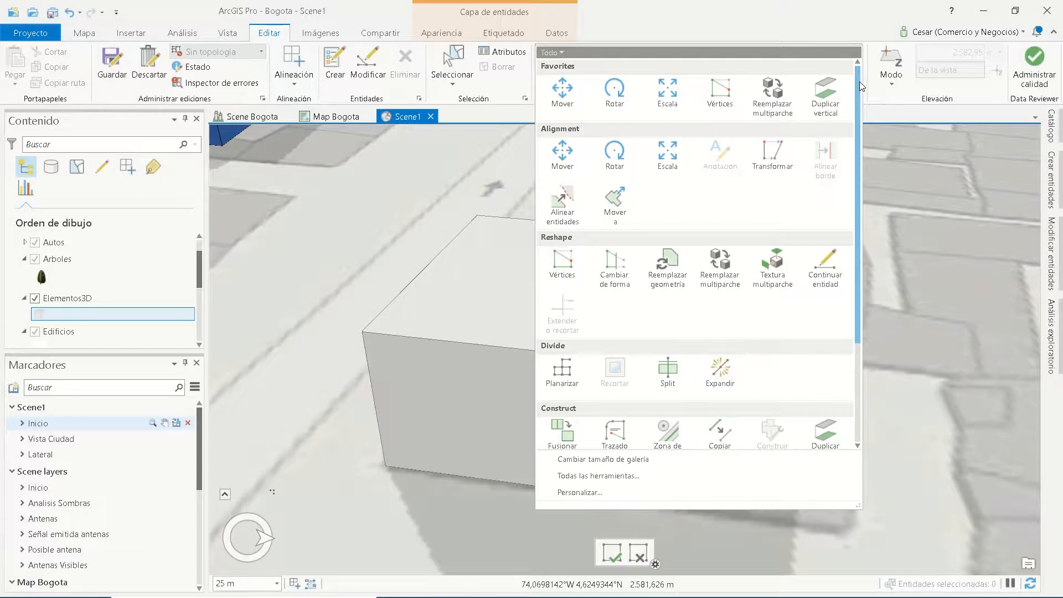
click(773, 285)
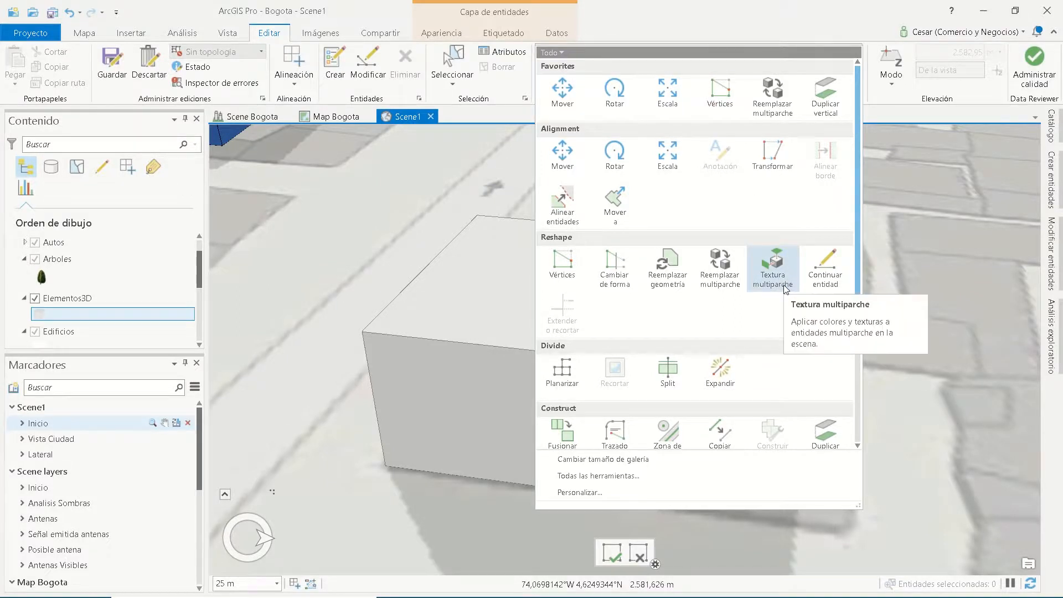
click(773, 271)
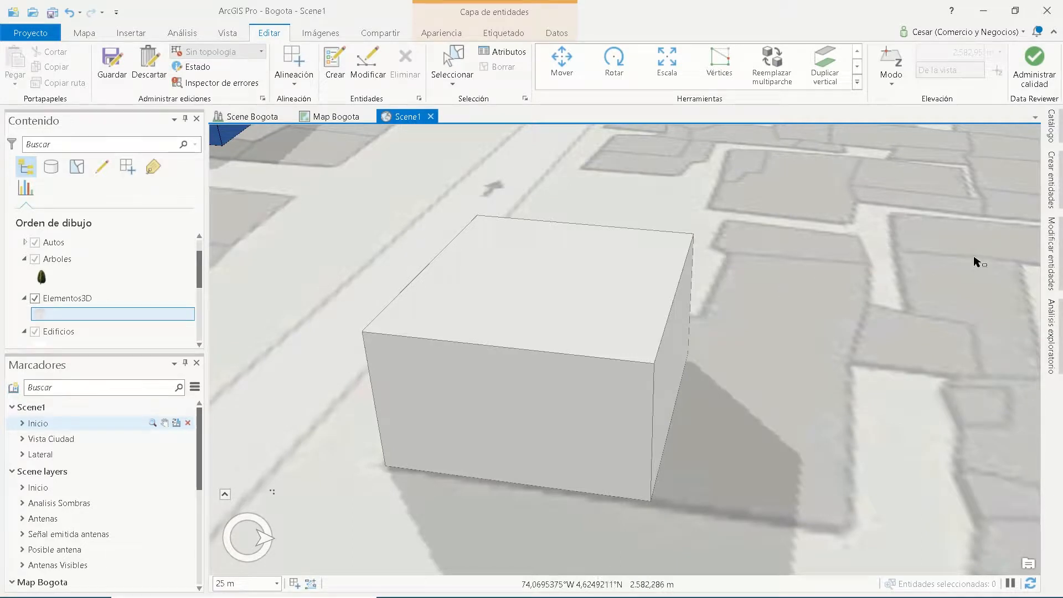
click(1048, 272)
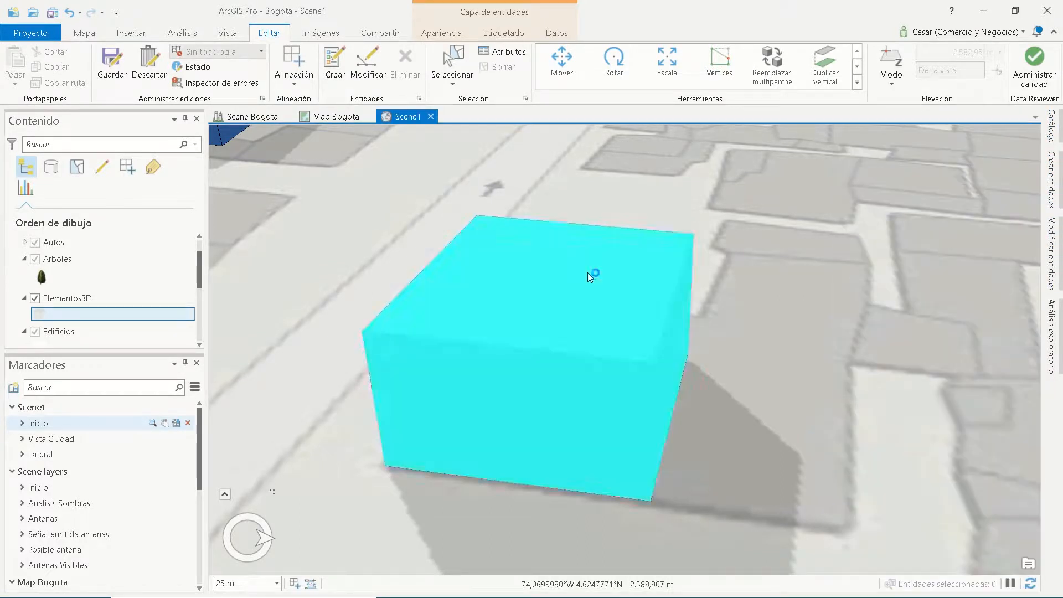
click(587, 272)
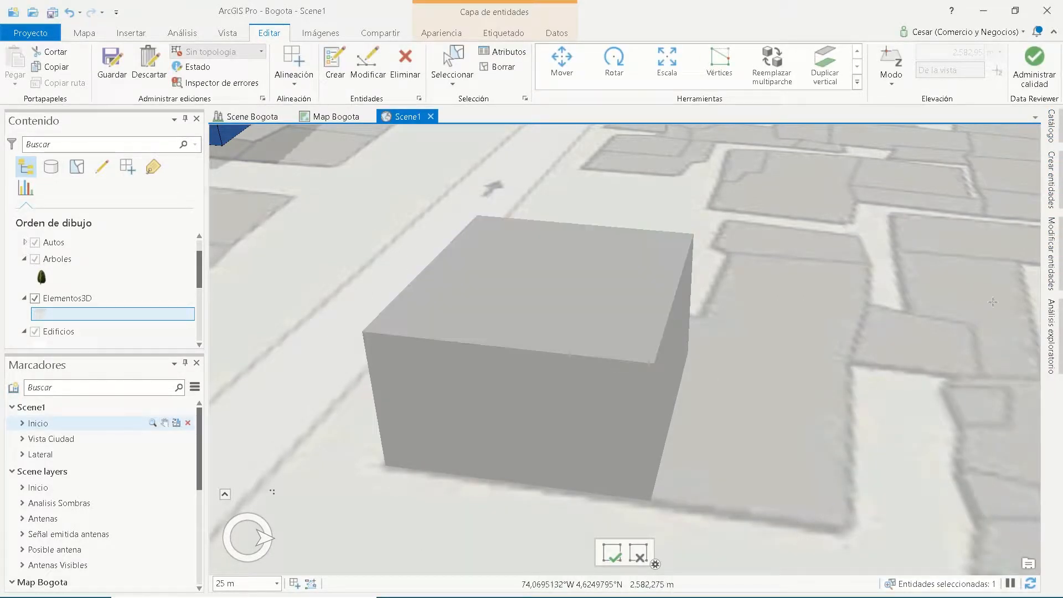
click(1055, 195)
click(1056, 256)
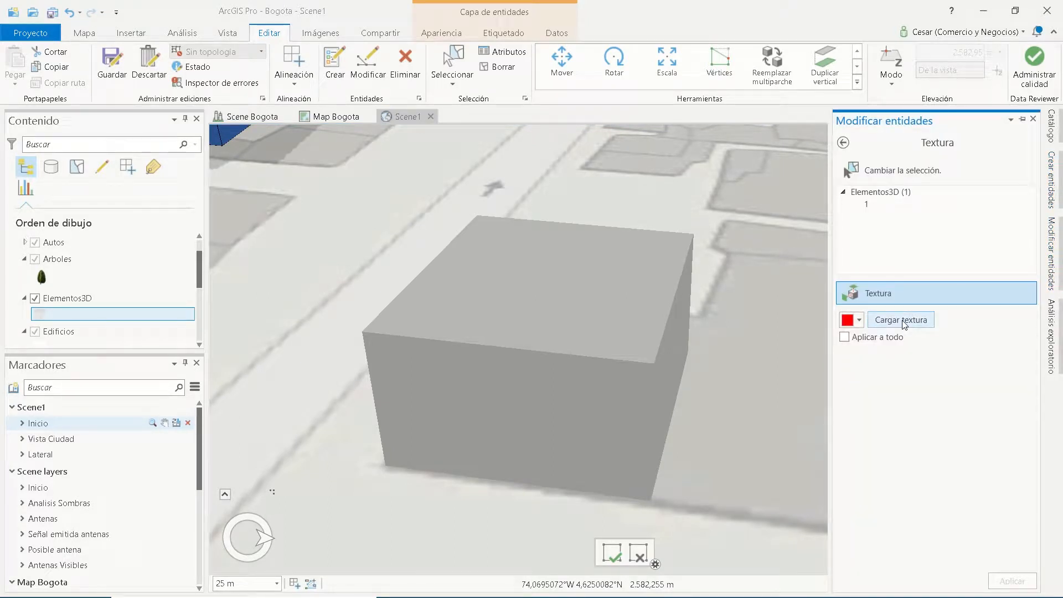
Load the image fachadas-casas-minimalistas-dos-plantas-moderna2 as a texture and place it on the building's front face.
click(902, 321)
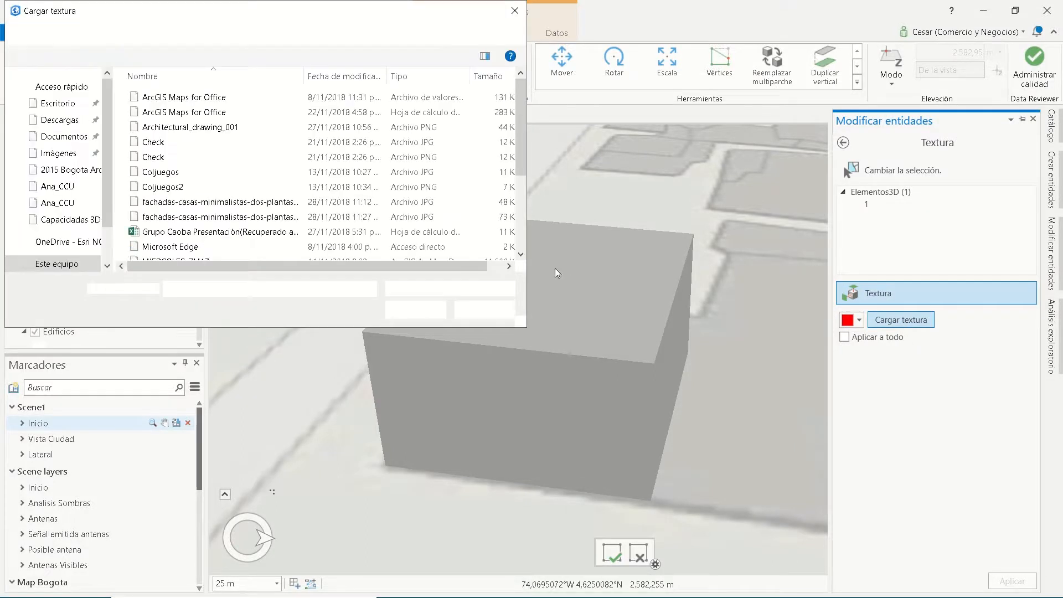
click(272, 217)
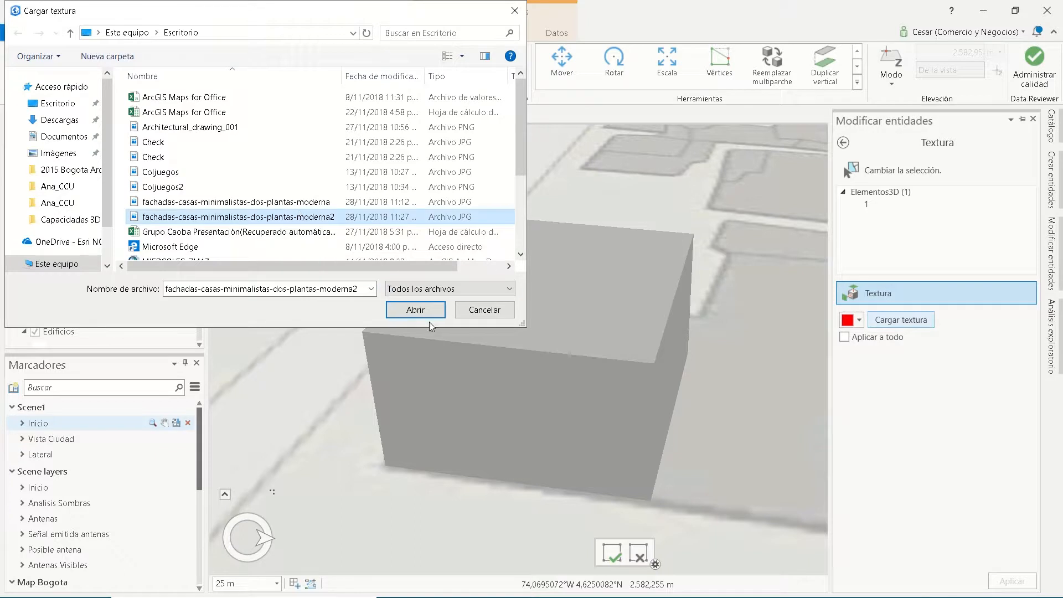
click(421, 311)
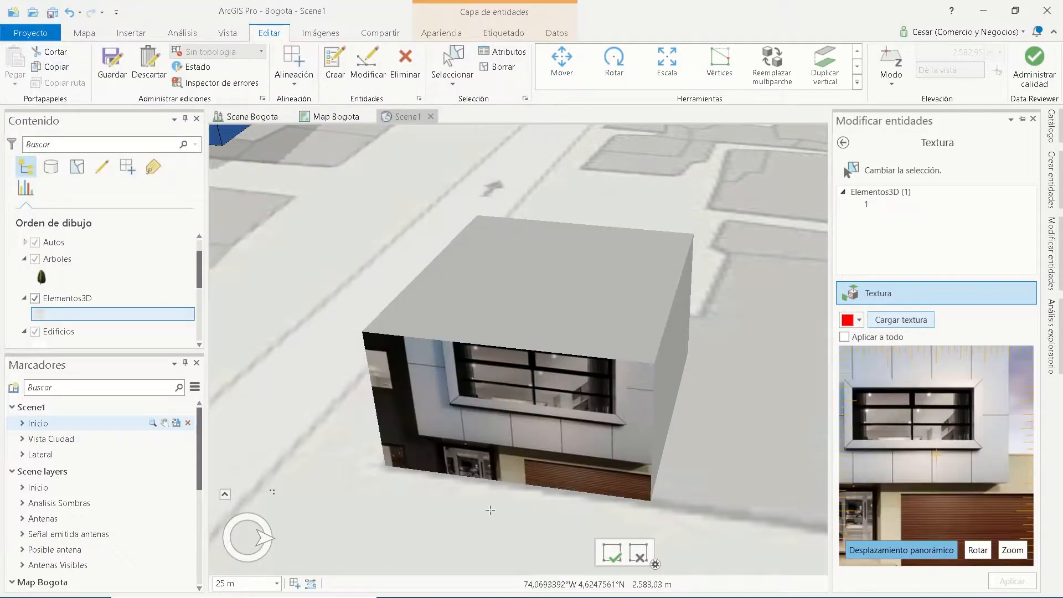
click(505, 431)
Scale and shift the texture so one complete house facade fills the front face, apply it and clear the selection.
scroll(517, 432, up, 2)
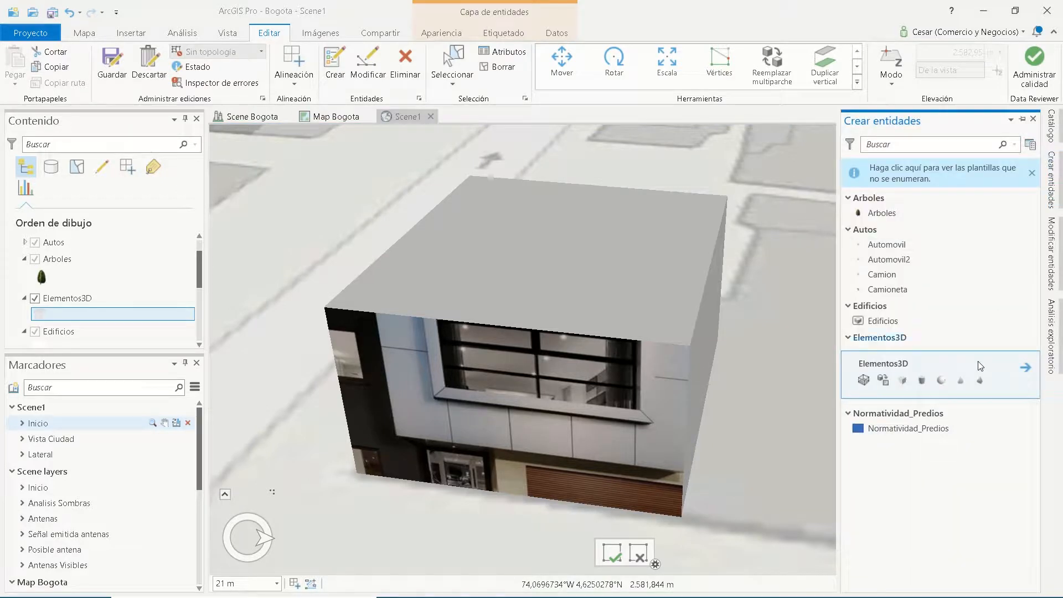
mouse_move(1051, 288)
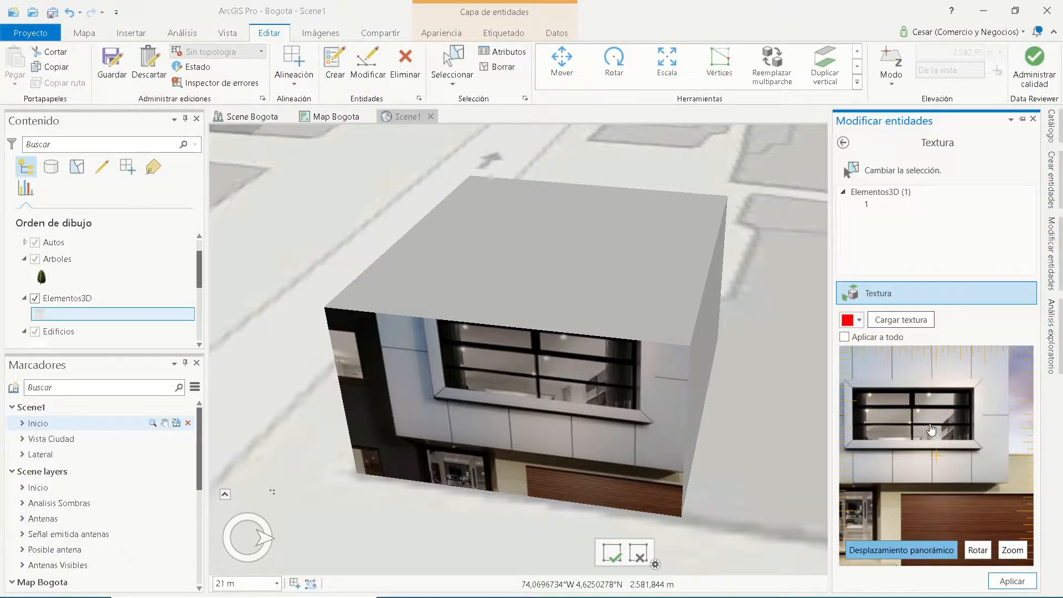
scroll(931, 429, down, 5)
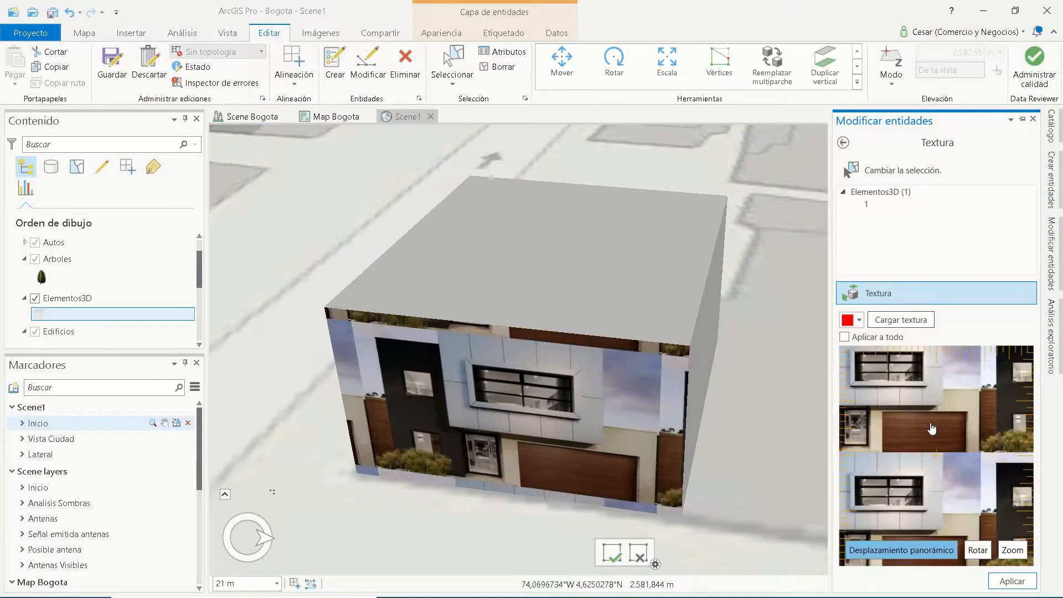
scroll(931, 429, up, 3)
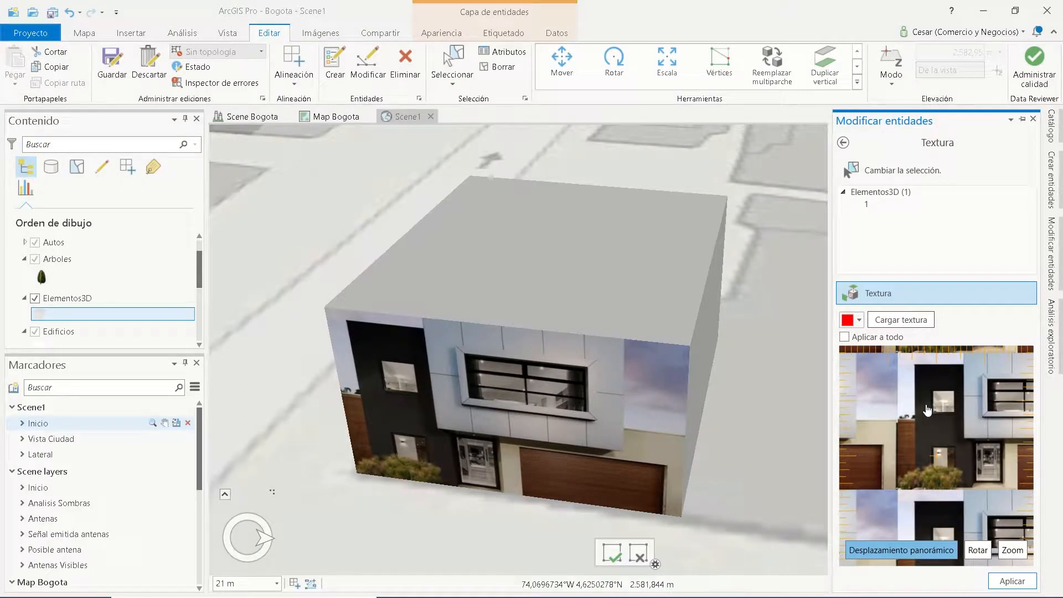
click(1011, 581)
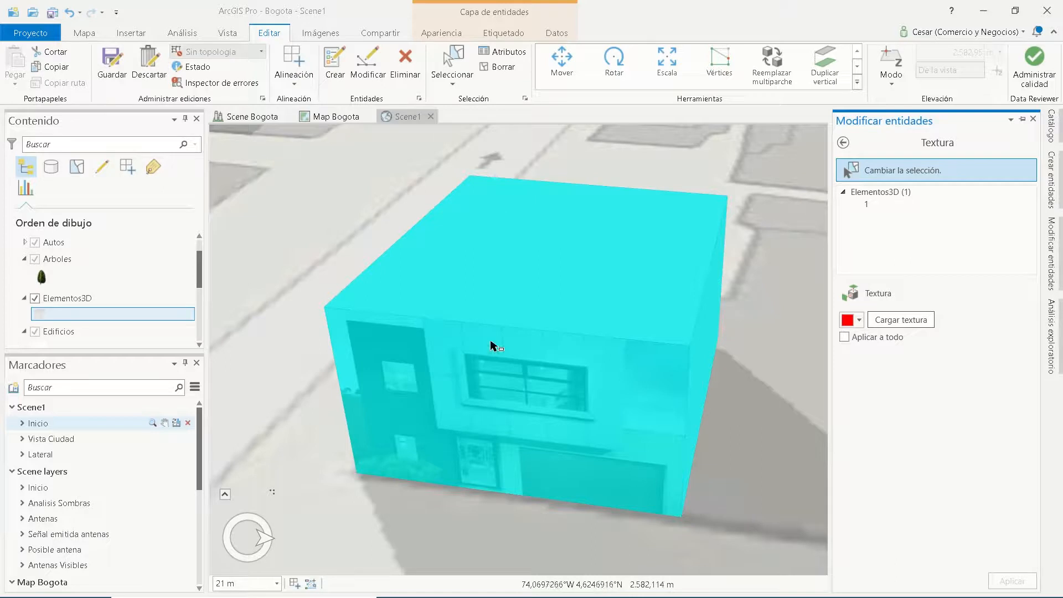
click(502, 66)
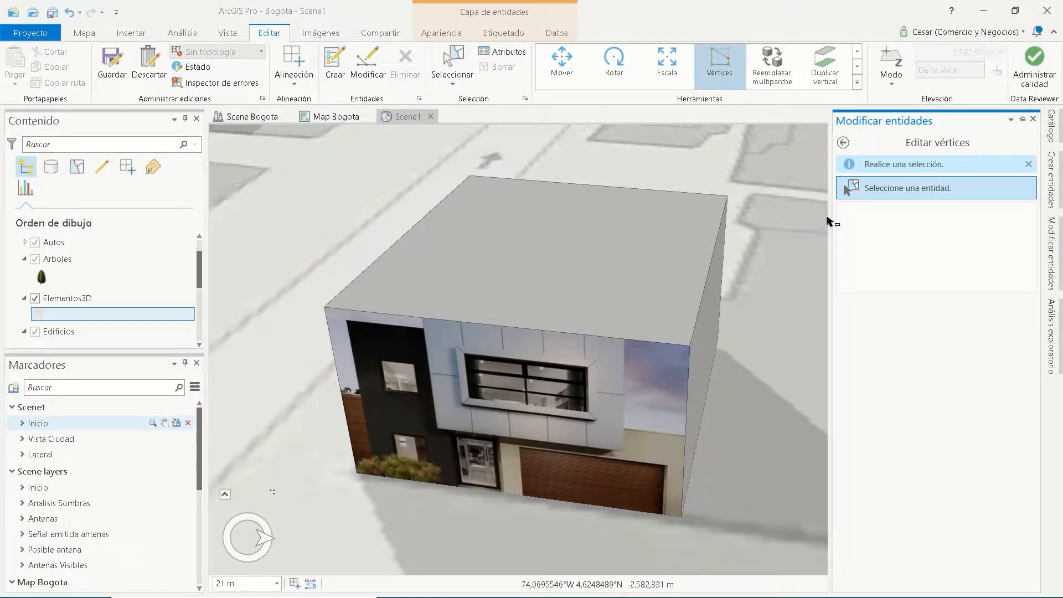
Open the building for vertex editing and outline the light-grey upper-floor block around the large window on its front face.
click(550, 327)
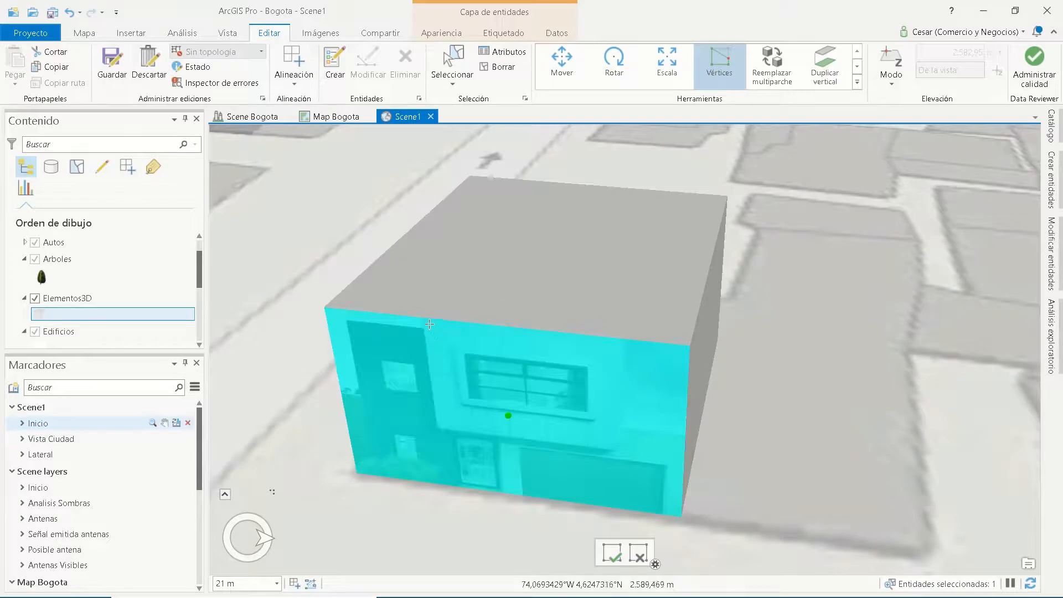
click(423, 317)
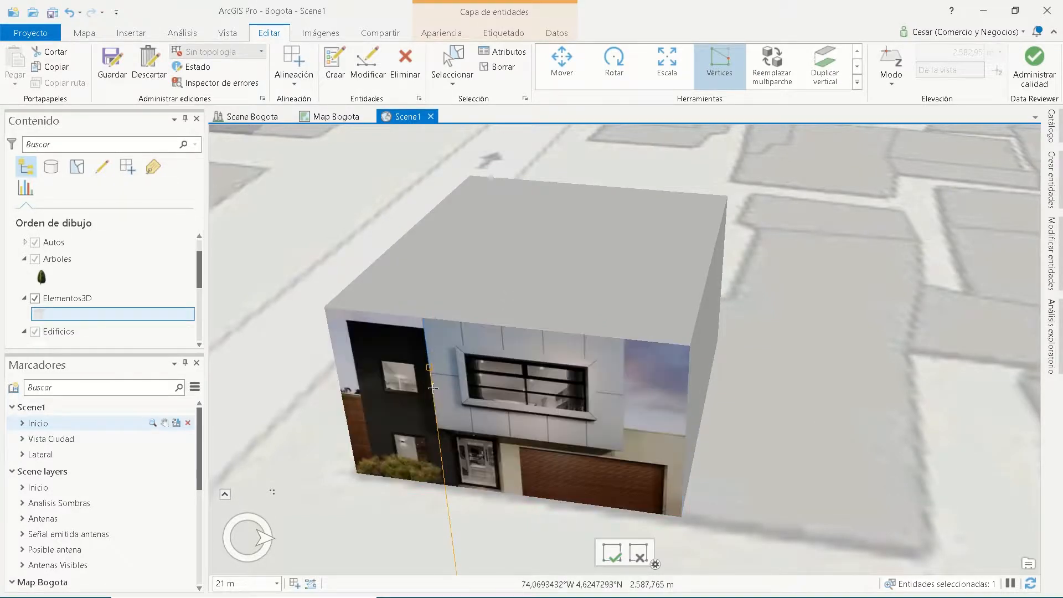
click(437, 428)
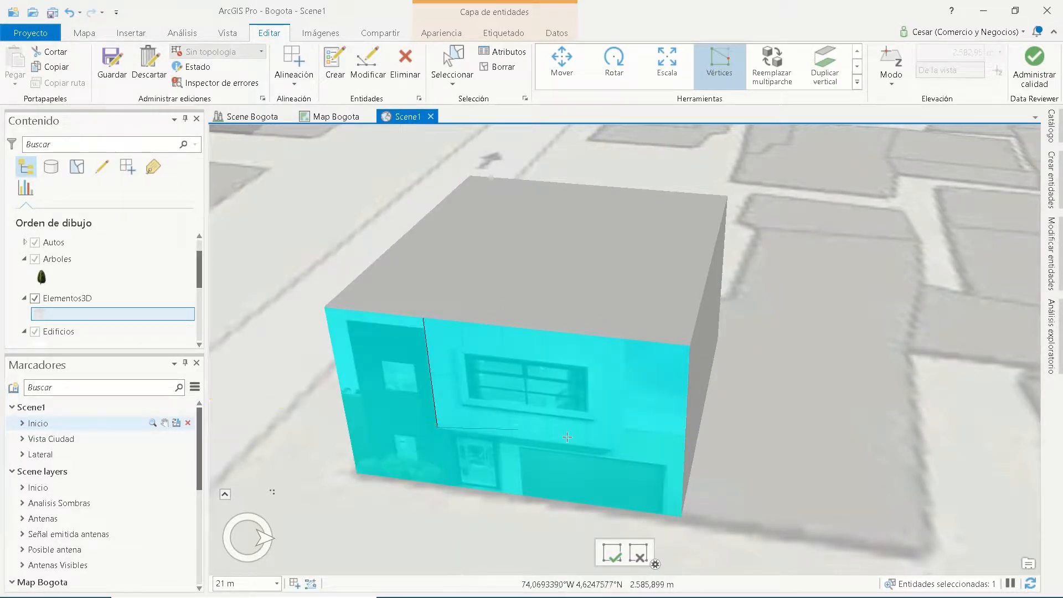
click(624, 451)
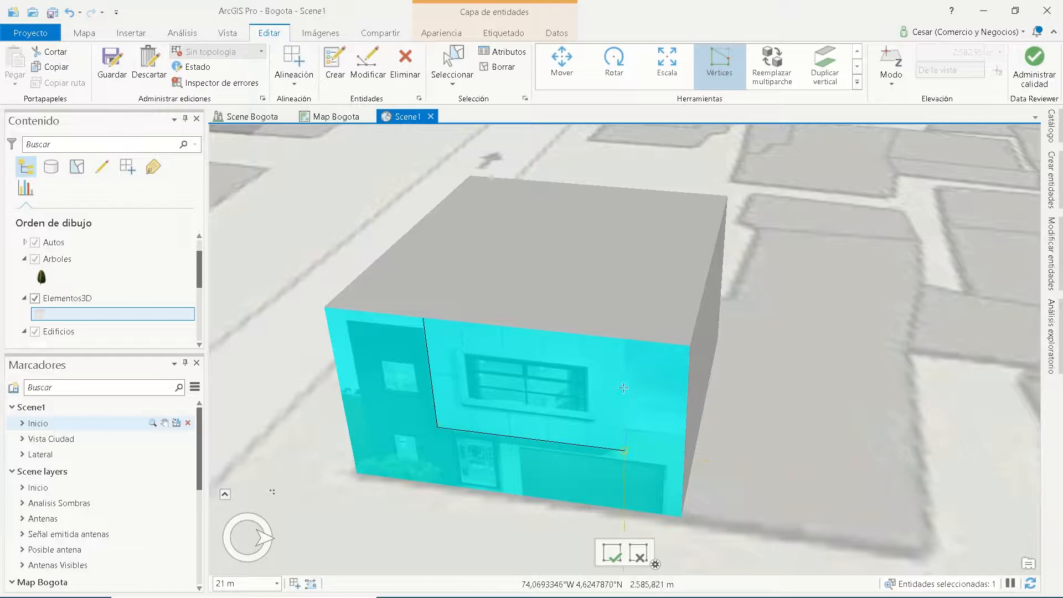
double_click(625, 341)
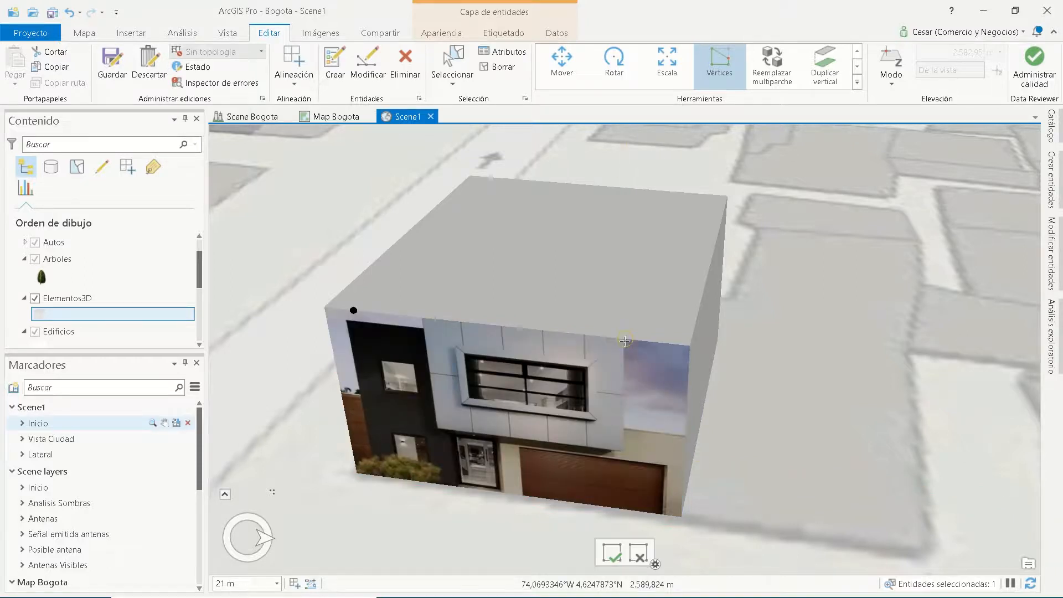
Extrude the outlined upper-floor block outward from the facade by 1 m.
right_click(527, 388)
click(556, 394)
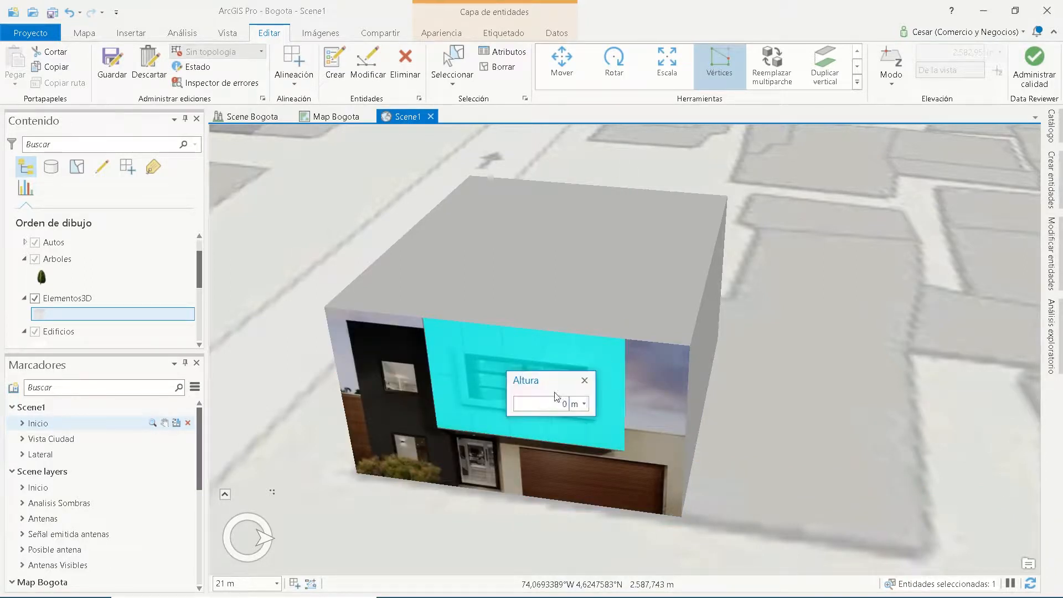
text(1)
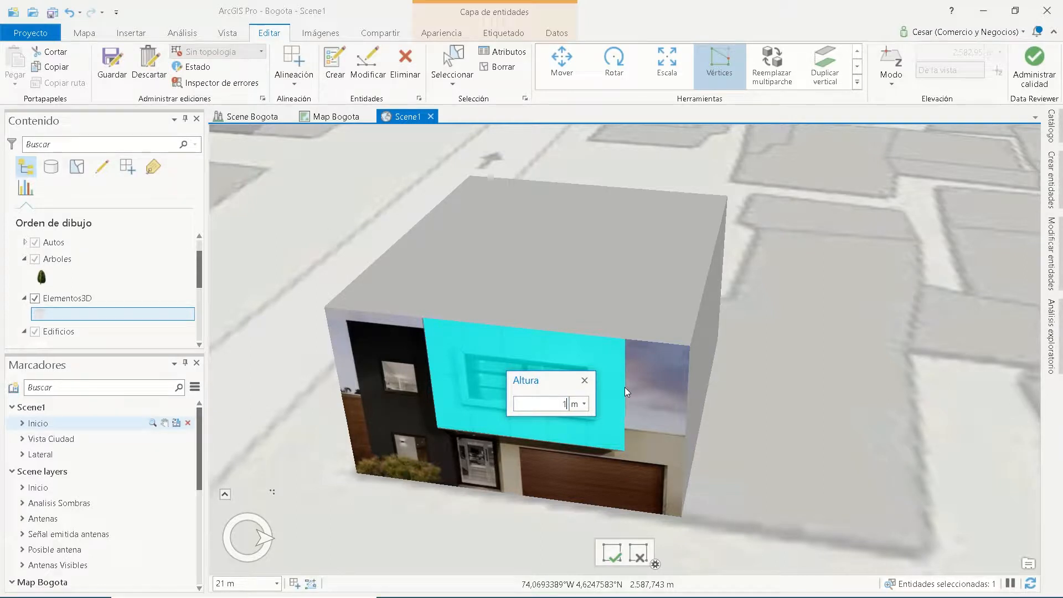
key(Return)
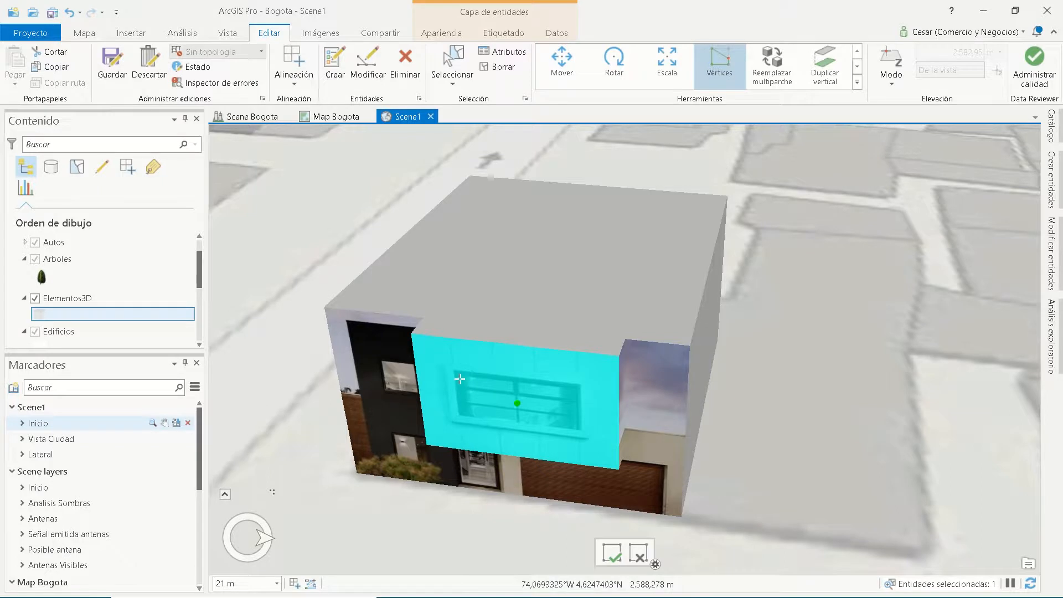
Outline the large window including its frame on the upper block's front face and extrude it outward by 0,2 m.
scroll(473, 379, up, 2)
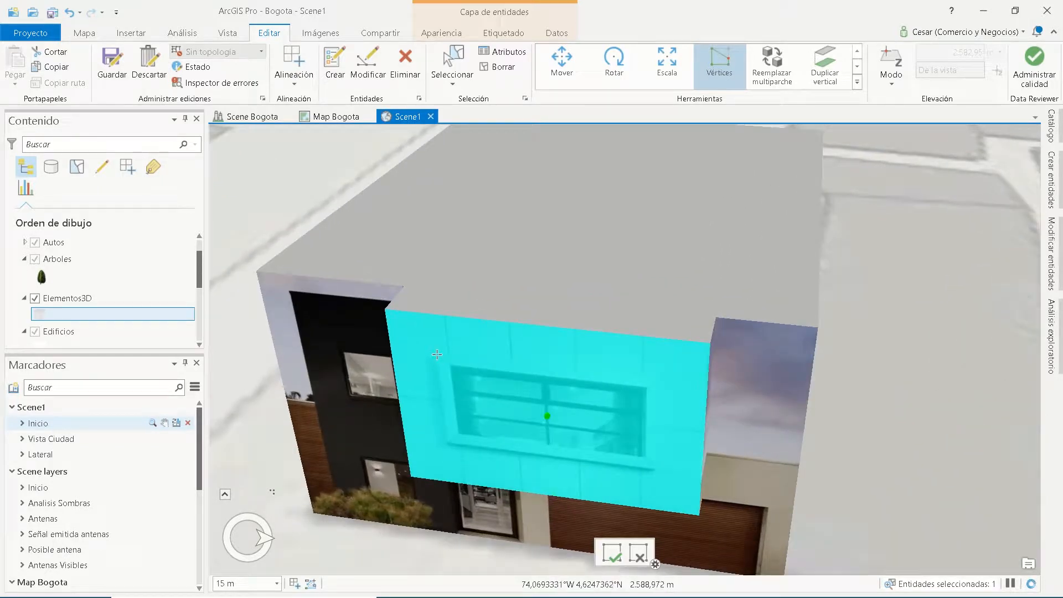
click(448, 442)
click(654, 468)
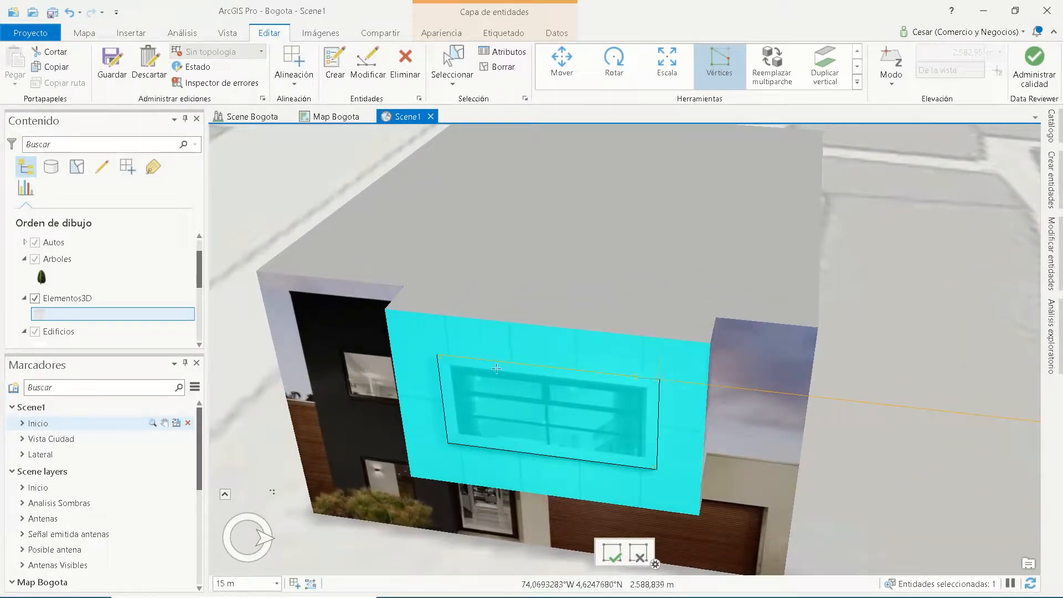
click(437, 355)
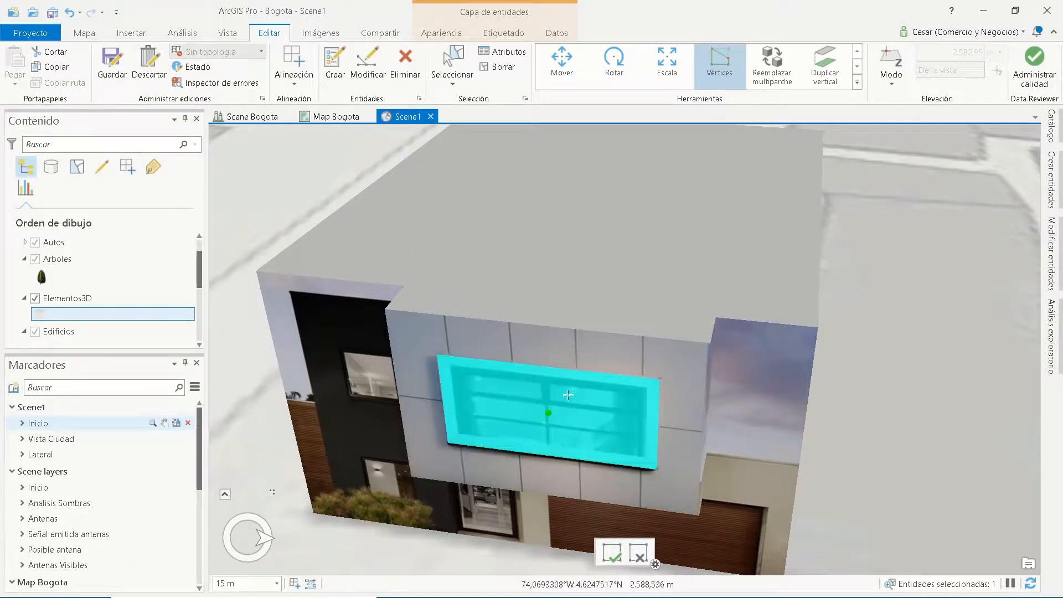
right_click(550, 409)
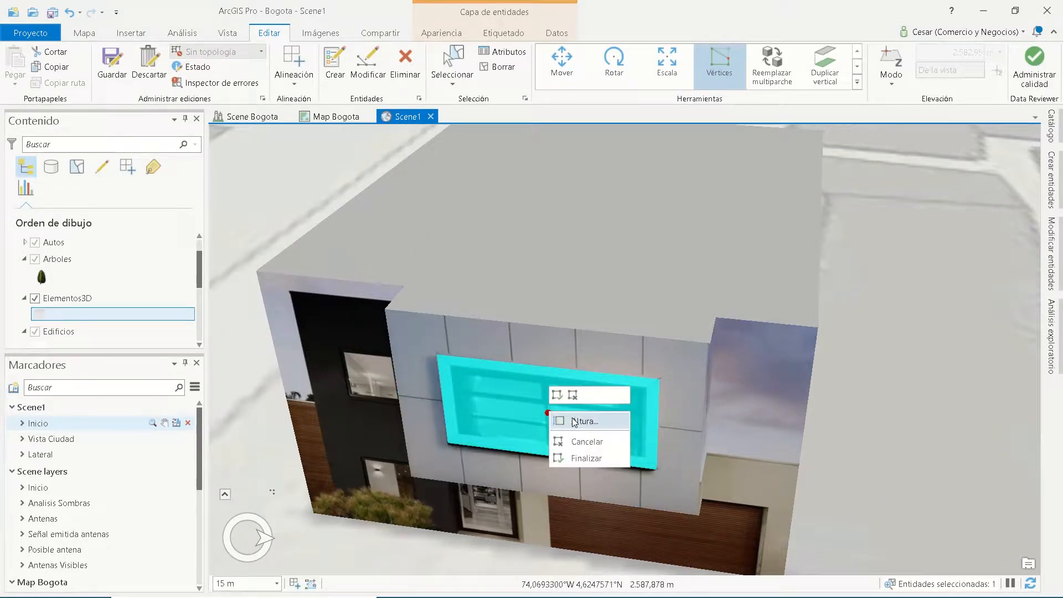
click(576, 418)
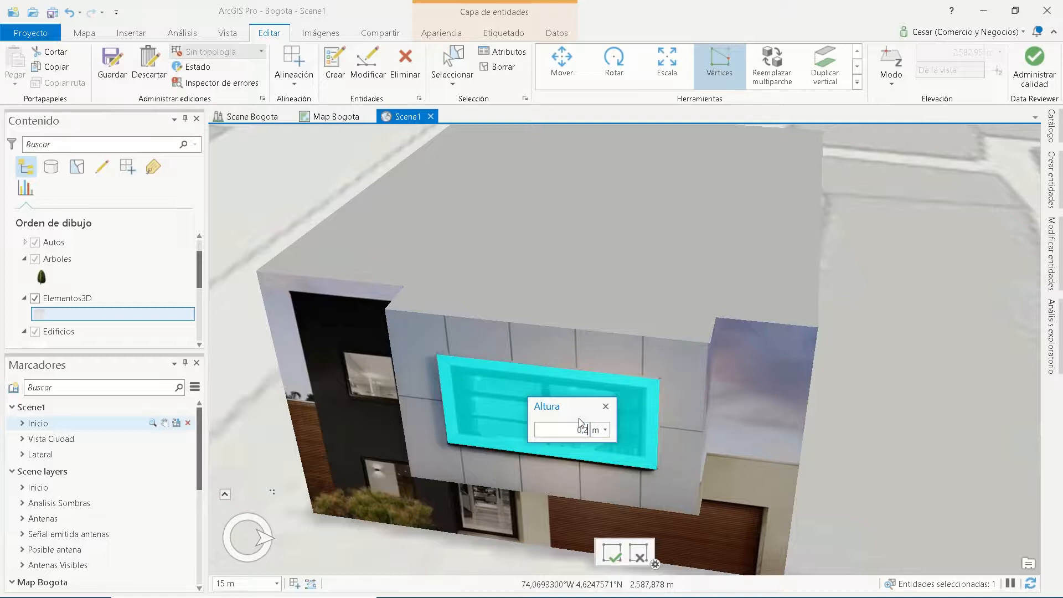
text(0,2)
key(Return)
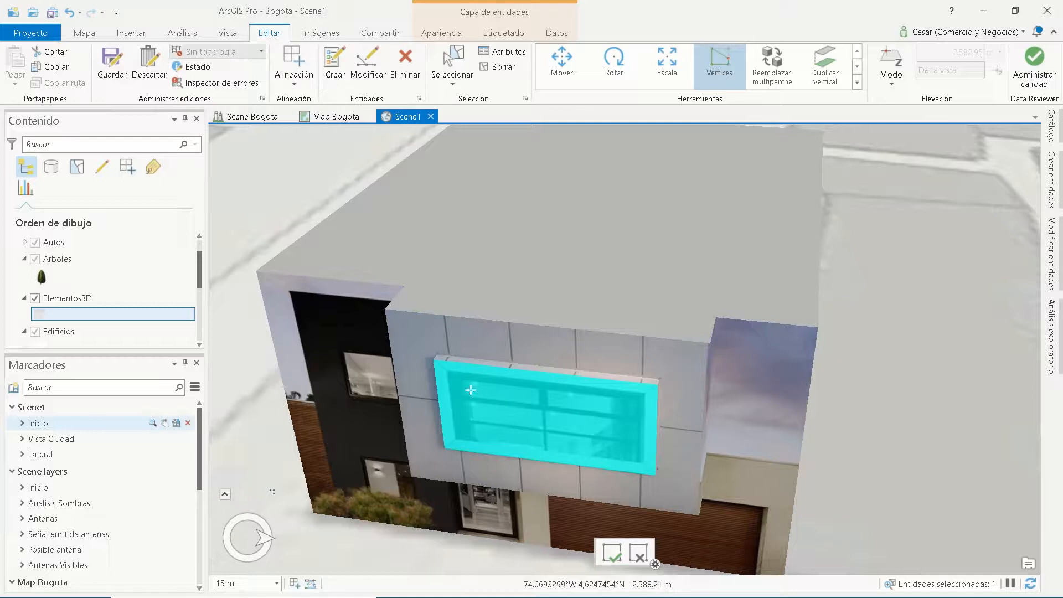
Outline the glass area inside the raised window frame and recess it with a negative extrusion height.
click(455, 439)
click(643, 462)
click(645, 393)
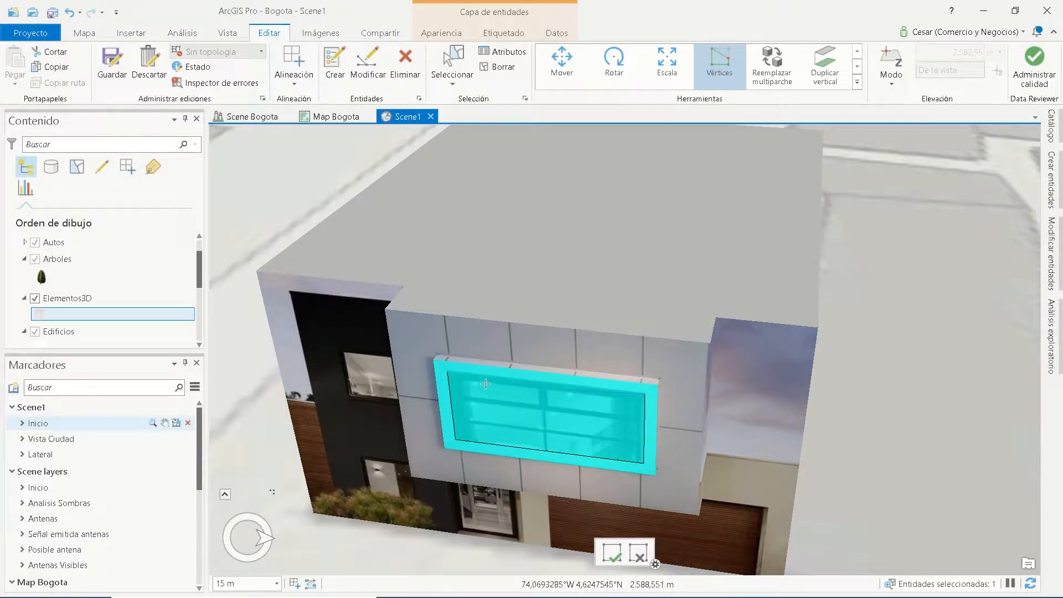
double_click(450, 375)
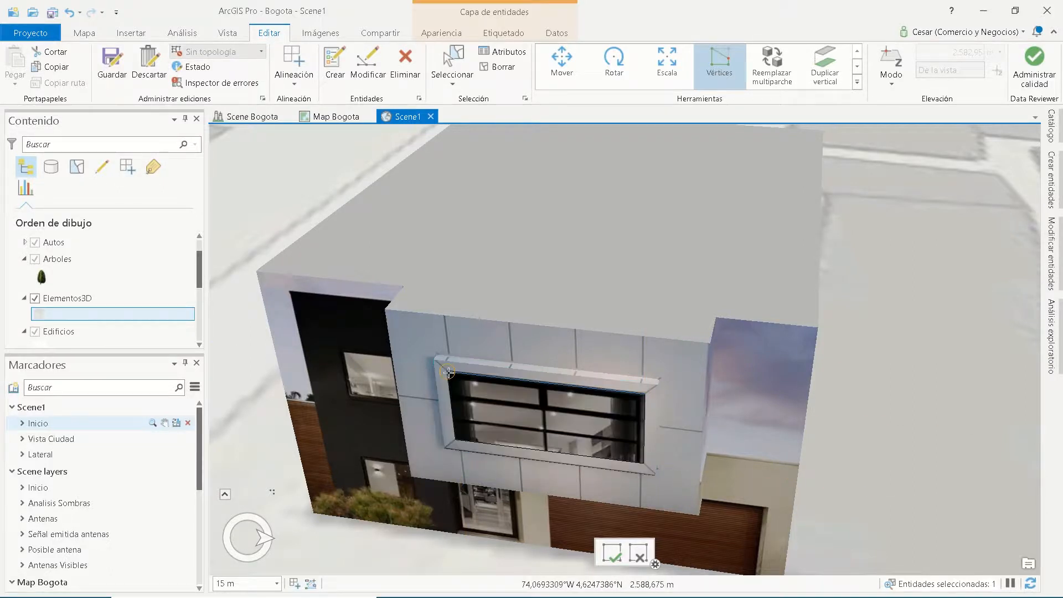
right_click(547, 418)
click(570, 425)
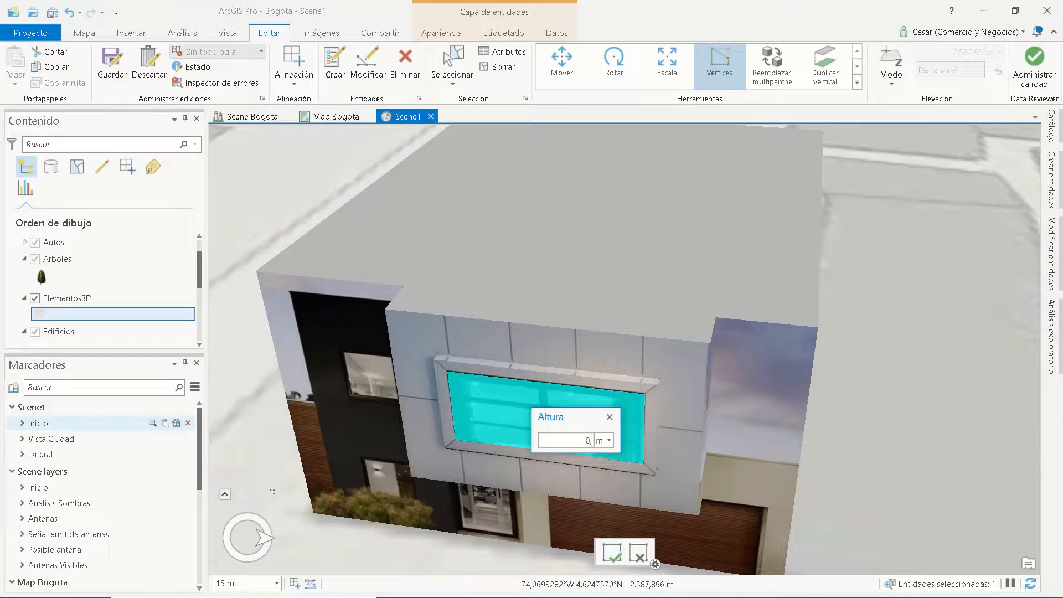
key(Return)
Finish the building's geometry edit and clear the selection.
drag(507, 408, 565, 380)
click(115, 68)
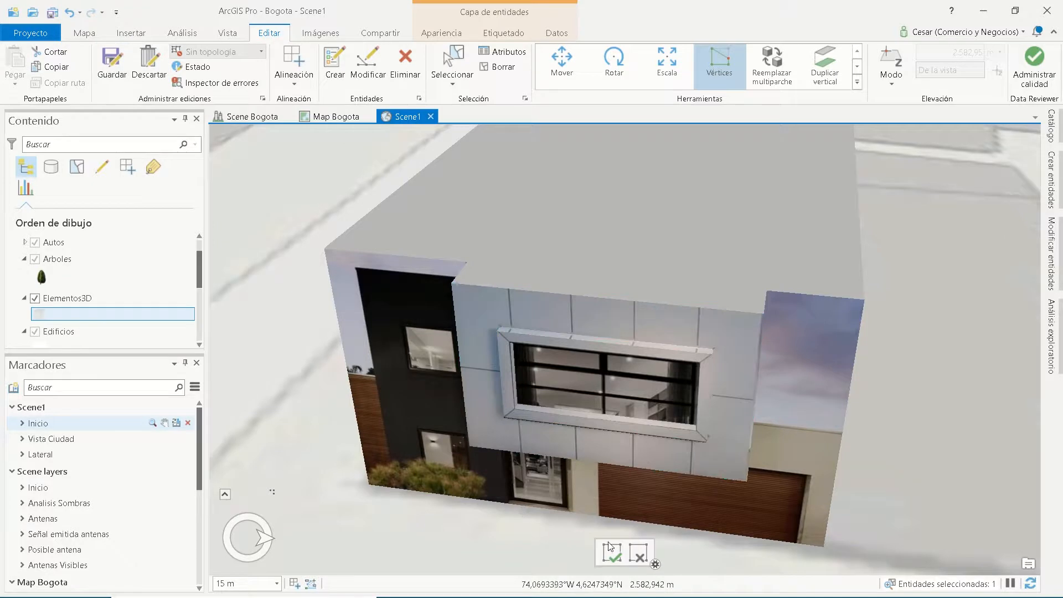
click(558, 378)
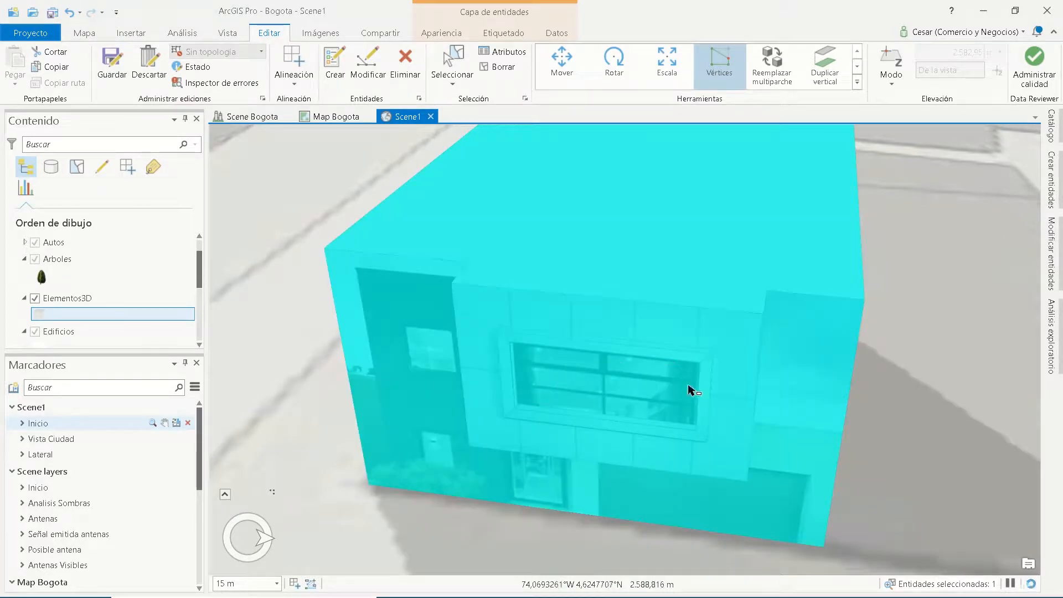
click(498, 67)
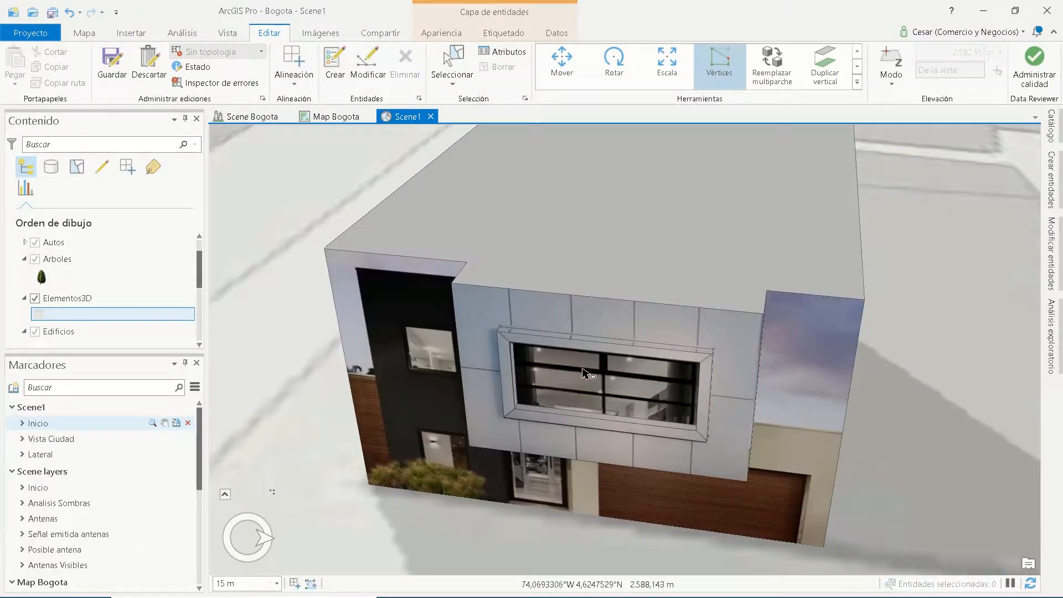
Examine the projecting upper block and recessed window up close and from a wider view of the facade.
click(84, 34)
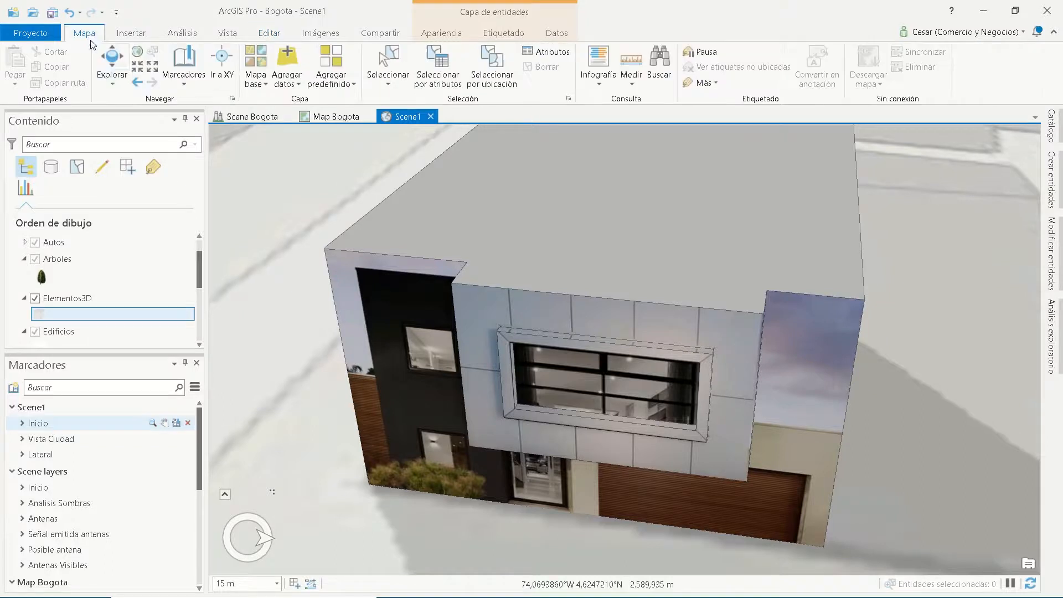
click(108, 57)
middle_drag(540, 321, 684, 316)
scroll(559, 342, up, 4)
mouse_move(592, 345)
middle_down()
mouse_move(625, 363)
mouse_move(683, 336)
mouse_move(599, 347)
middle_up()
scroll(593, 346, down, 1)
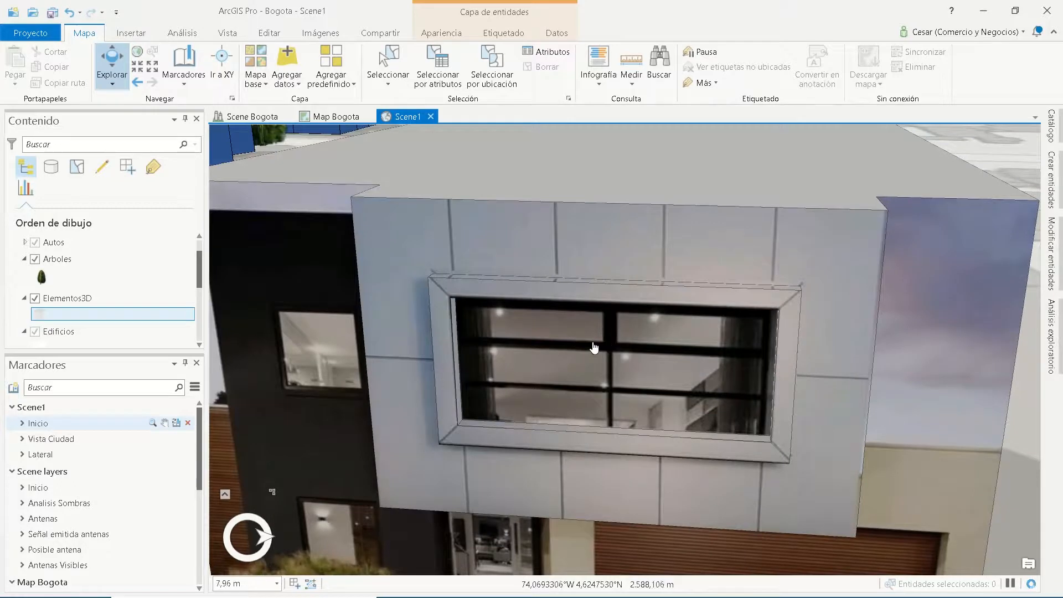
scroll(593, 347, down, 3)
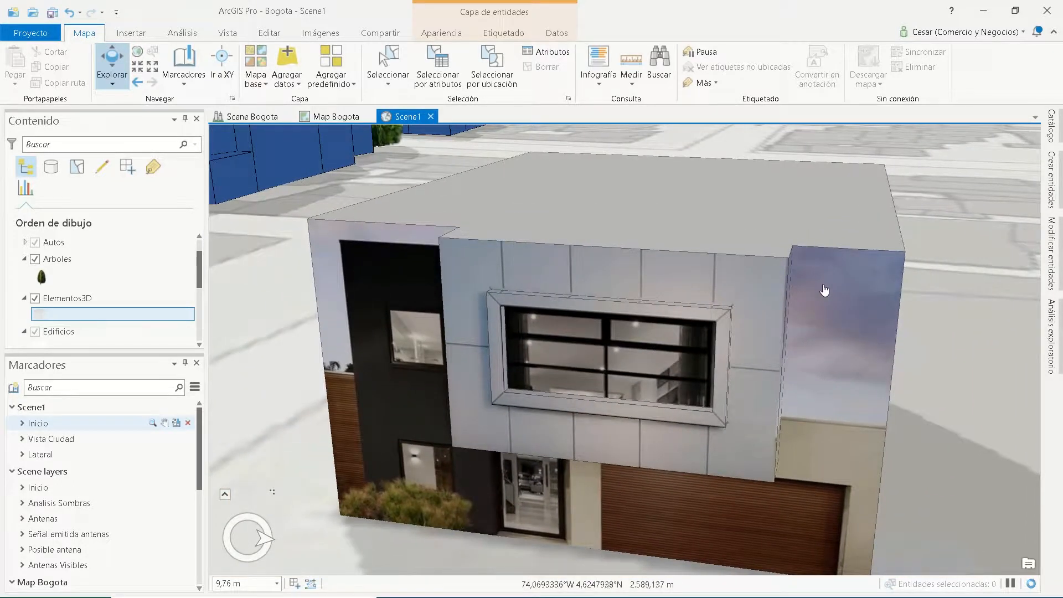
scroll(794, 336, down, 3)
drag(701, 350, 683, 371)
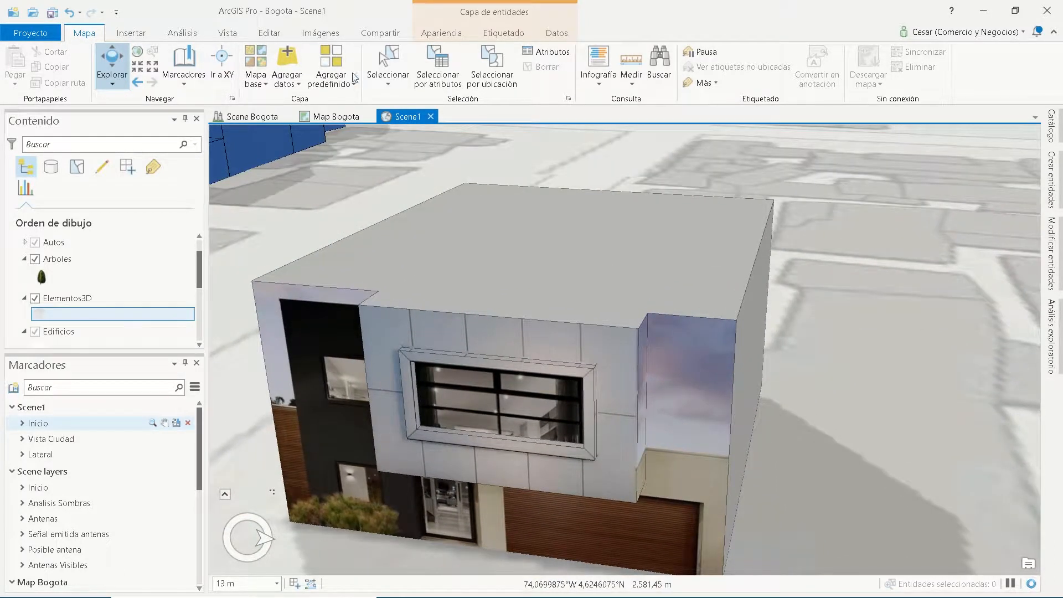
Split the roof from the block's inner corner to the rear edge and lower the side strip to the garage's height.
click(280, 34)
click(719, 65)
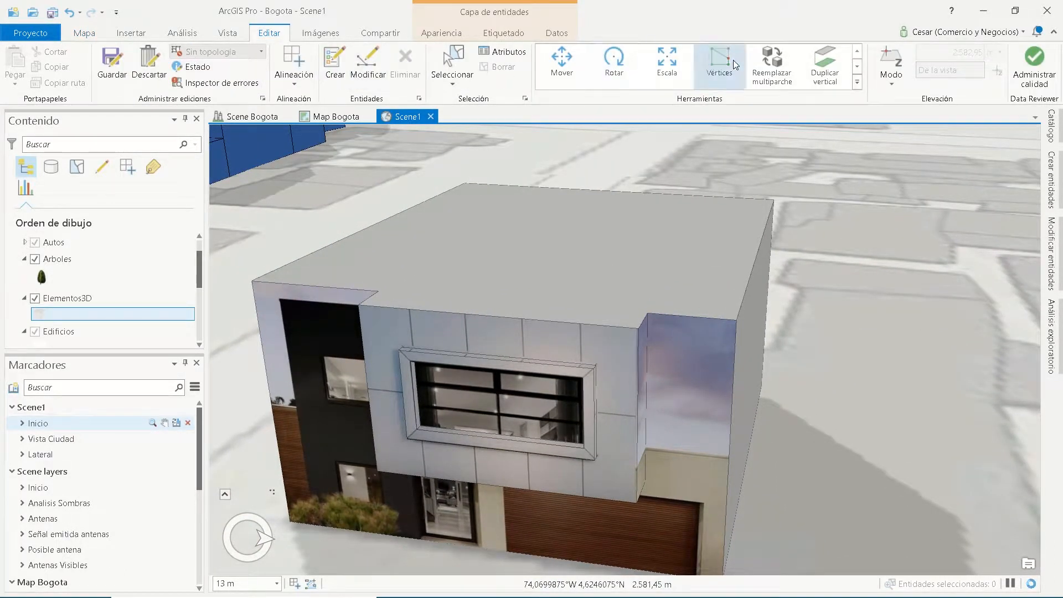
click(616, 323)
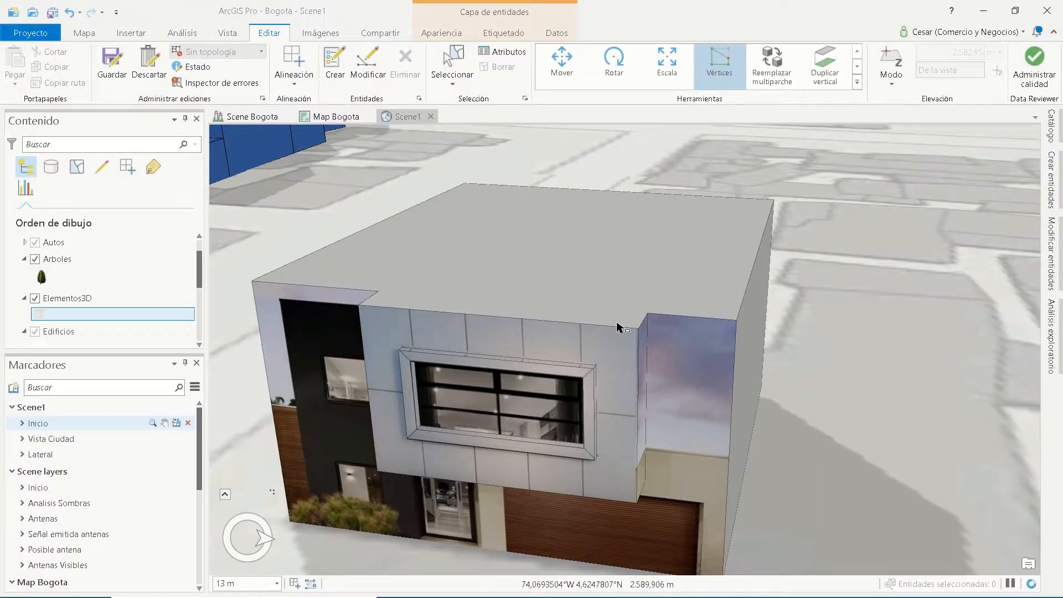
click(649, 314)
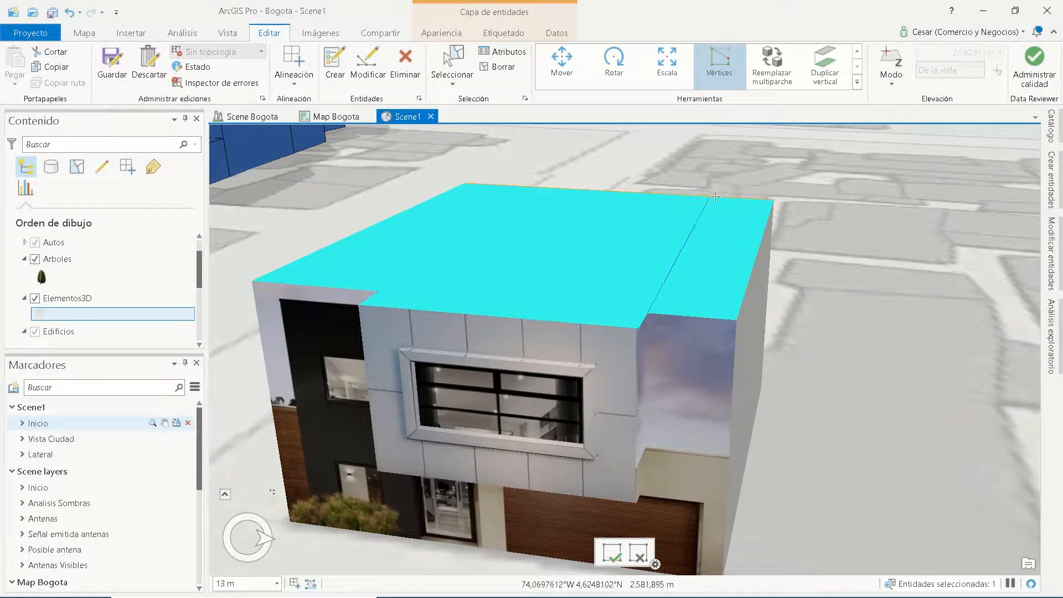
click(715, 196)
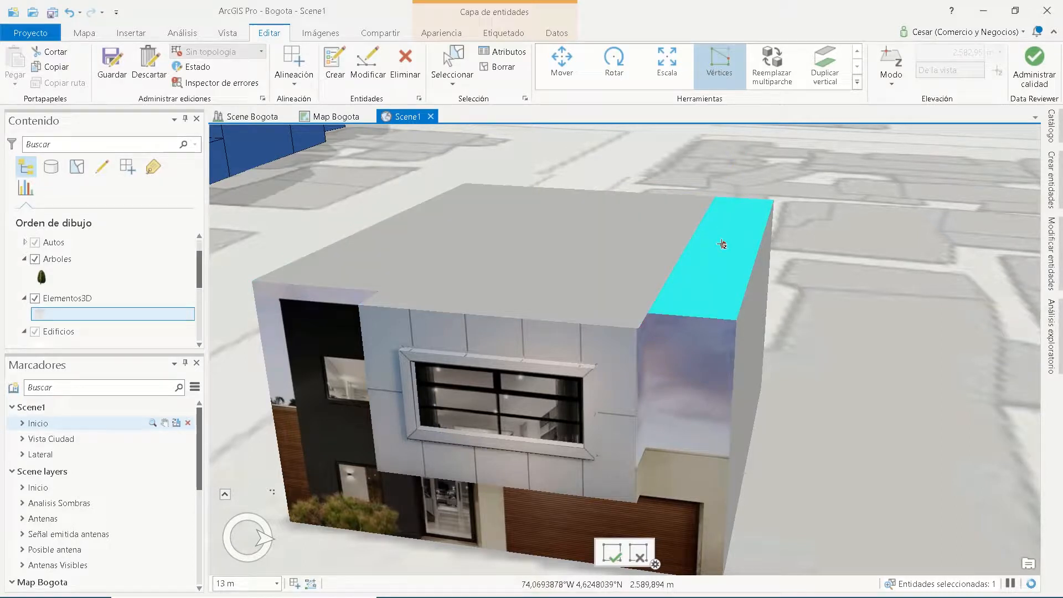
drag(725, 247, 874, 327)
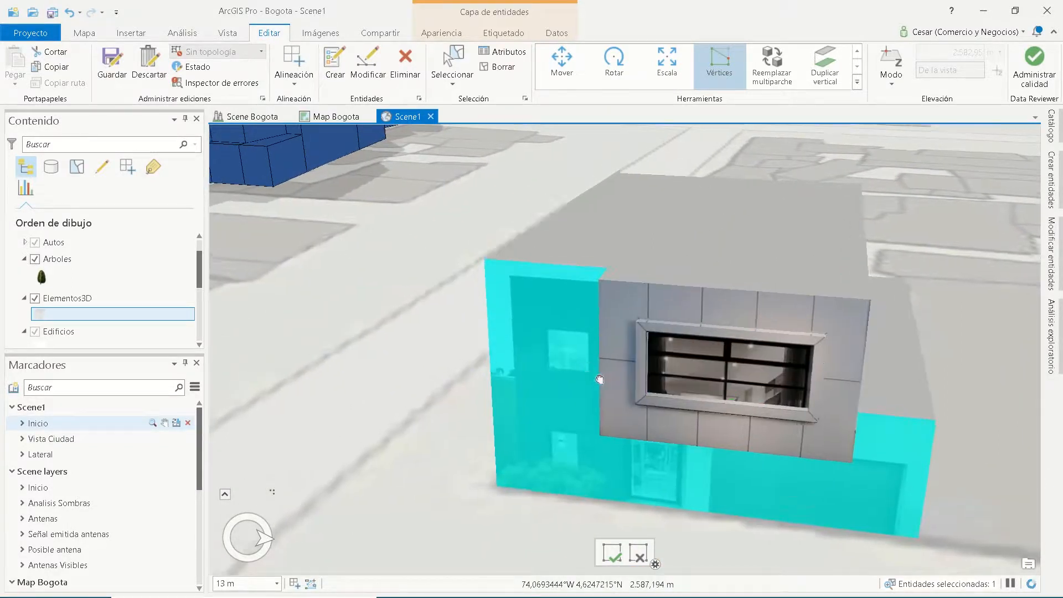
Examine the reshaped building from the side opposite the garage, including its surroundings.
click(50, 438)
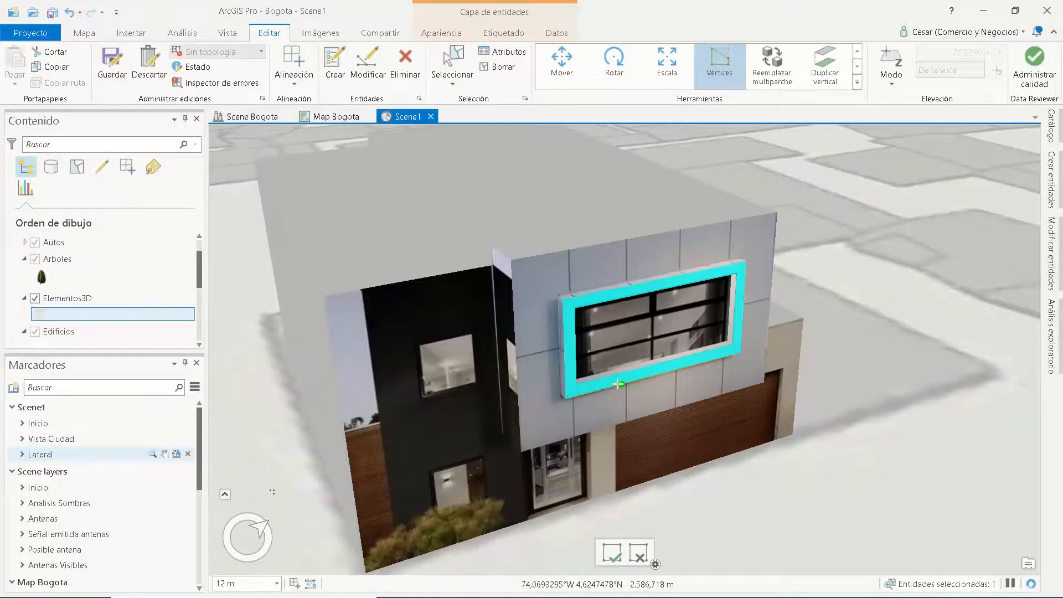
scroll(616, 388, down, 2)
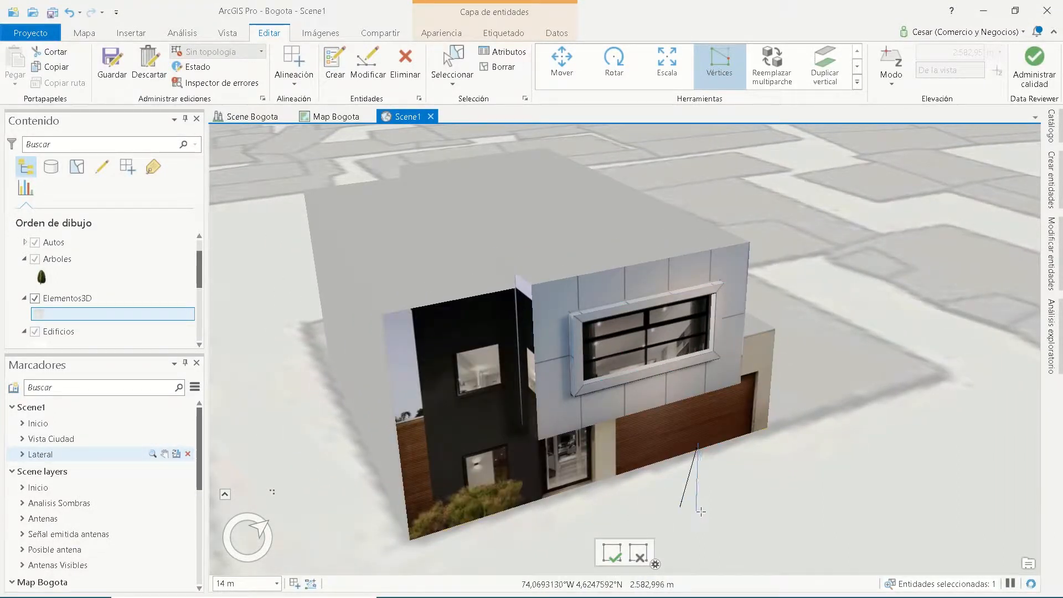
drag(708, 504, 713, 406)
scroll(713, 406, down, 4)
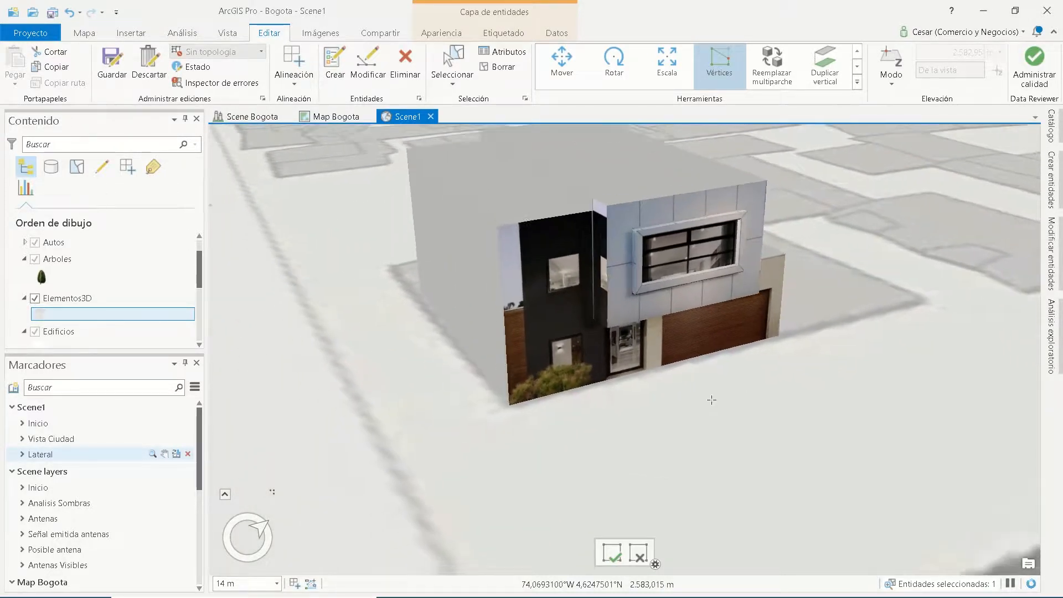
mouse_move(730, 400)
mouse_down()
mouse_move(719, 406)
mouse_move(742, 417)
mouse_up()
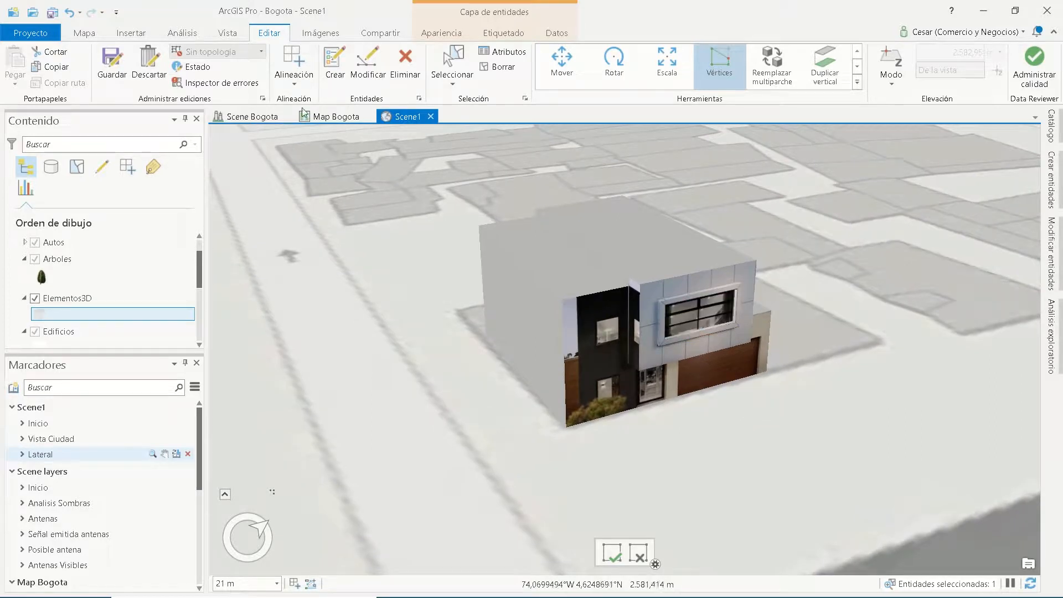
Create a Cuenca visual viewshed with Orientación interactiva, placing its observer on the ground before the building and aiming it at the building.
click(182, 33)
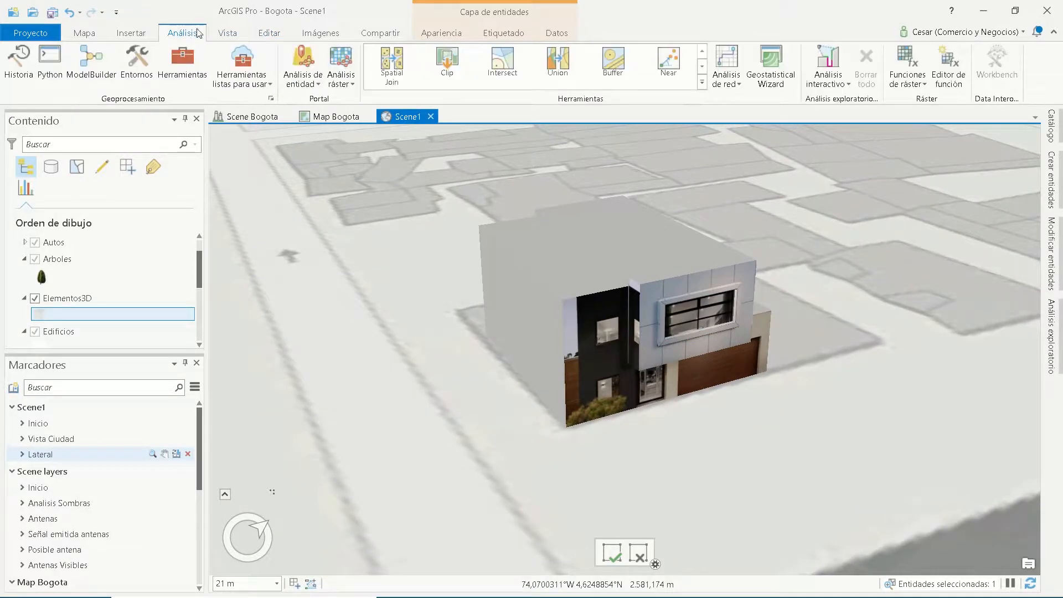
click(838, 83)
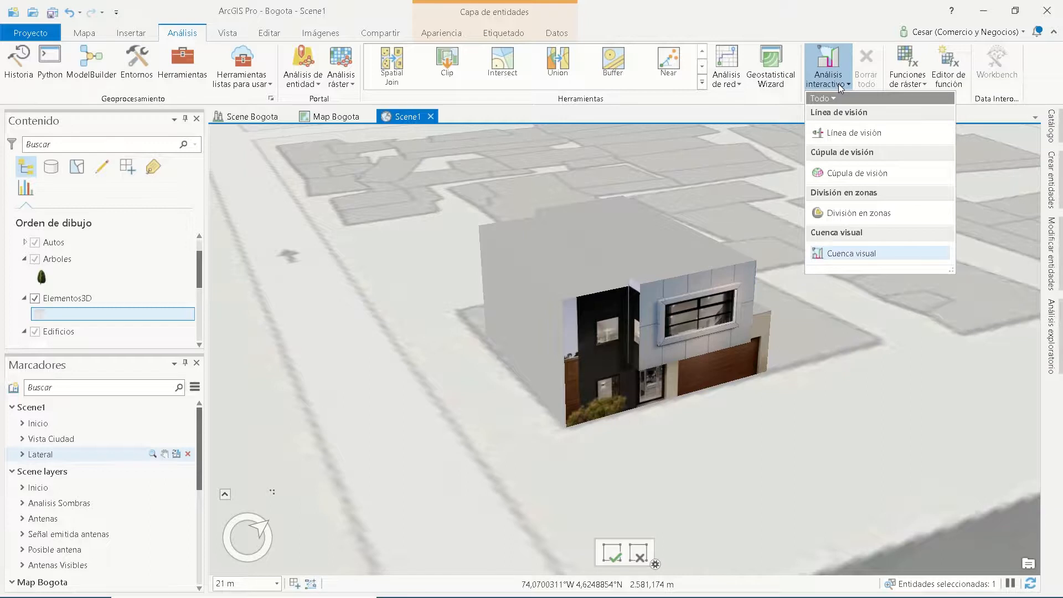
click(870, 253)
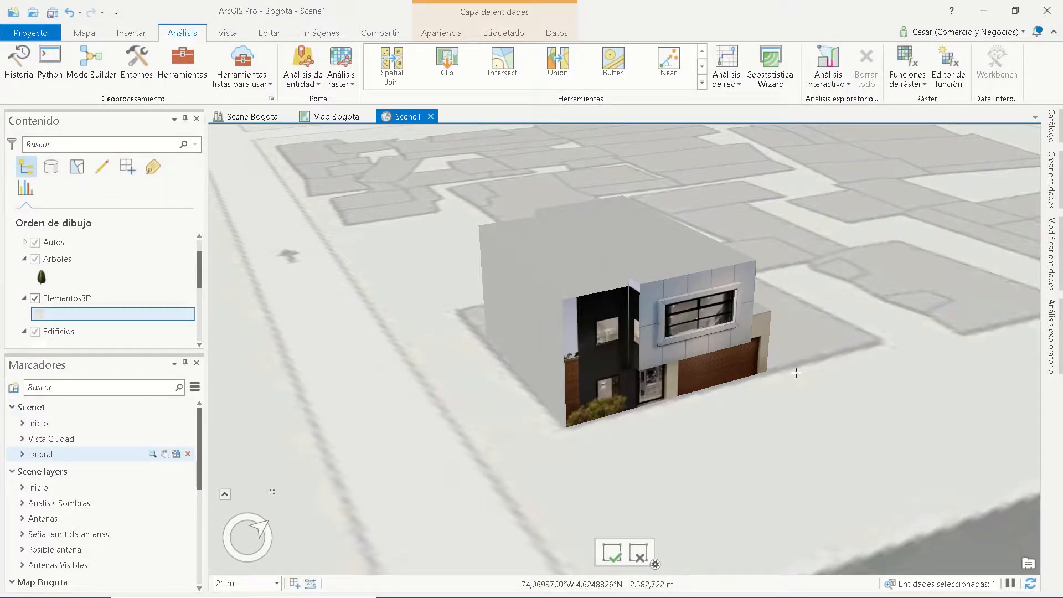
drag(781, 430, 851, 356)
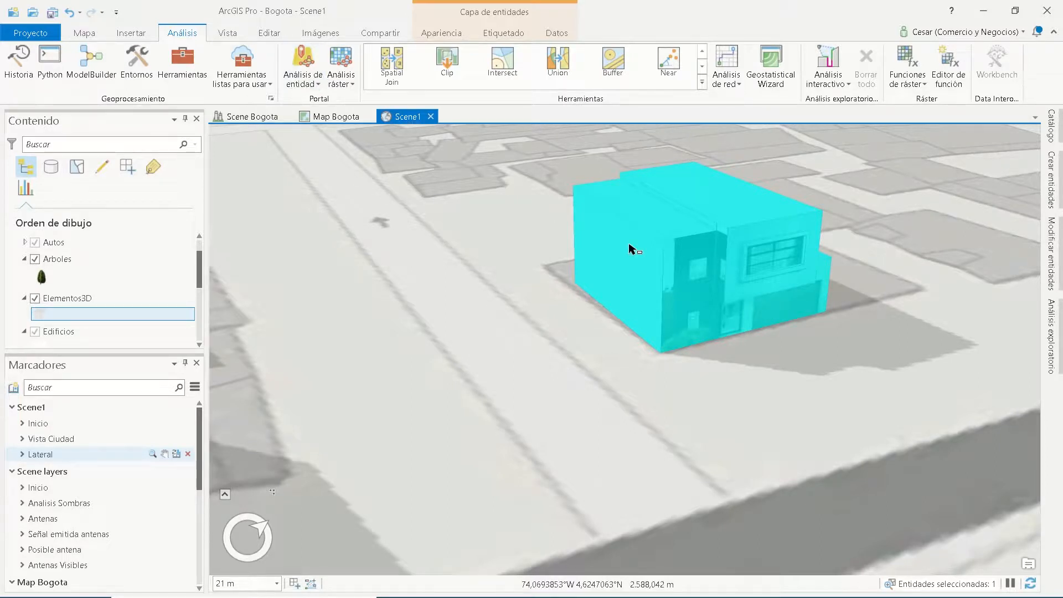
drag(644, 353, 627, 249)
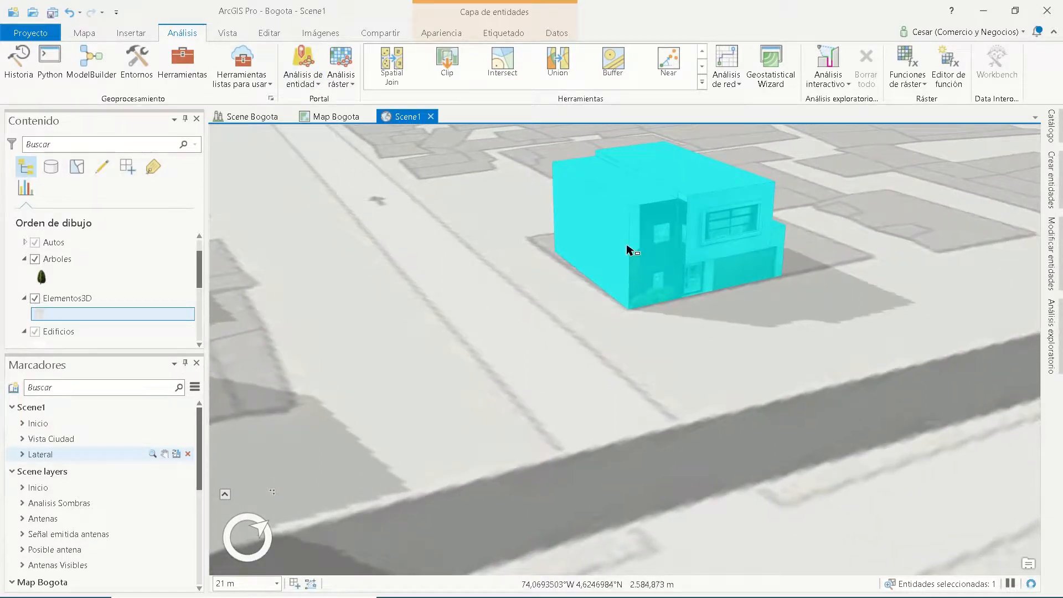
click(829, 71)
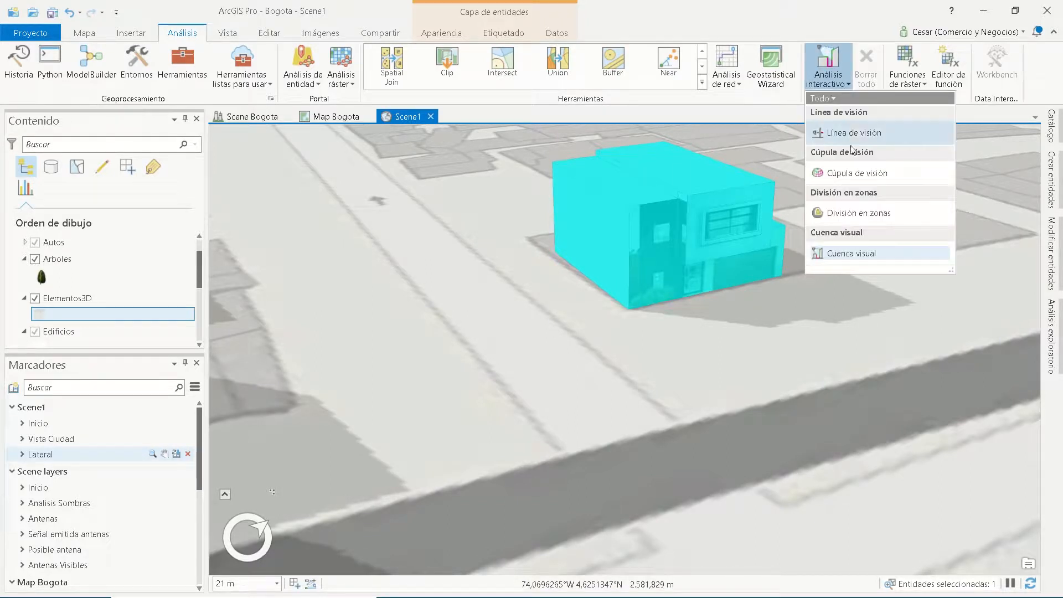
click(876, 256)
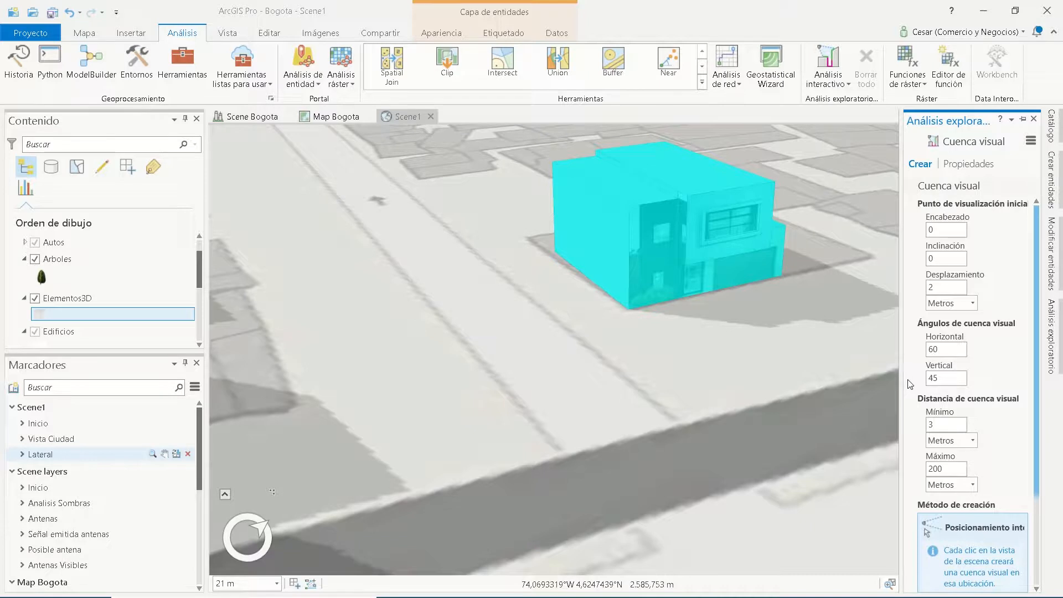
drag(901, 370, 861, 370)
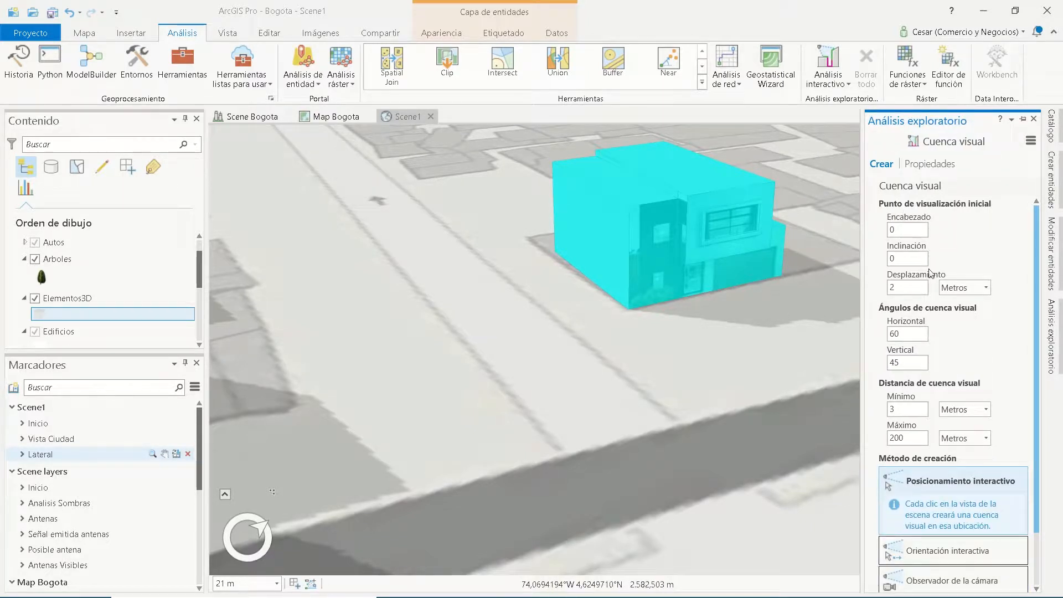
click(966, 561)
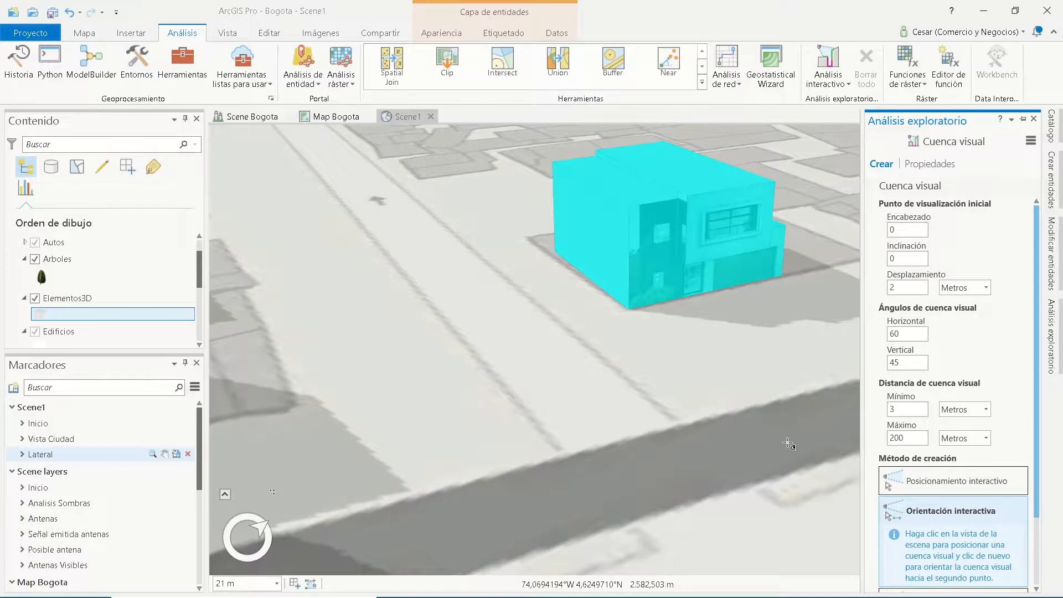
click(640, 435)
click(669, 408)
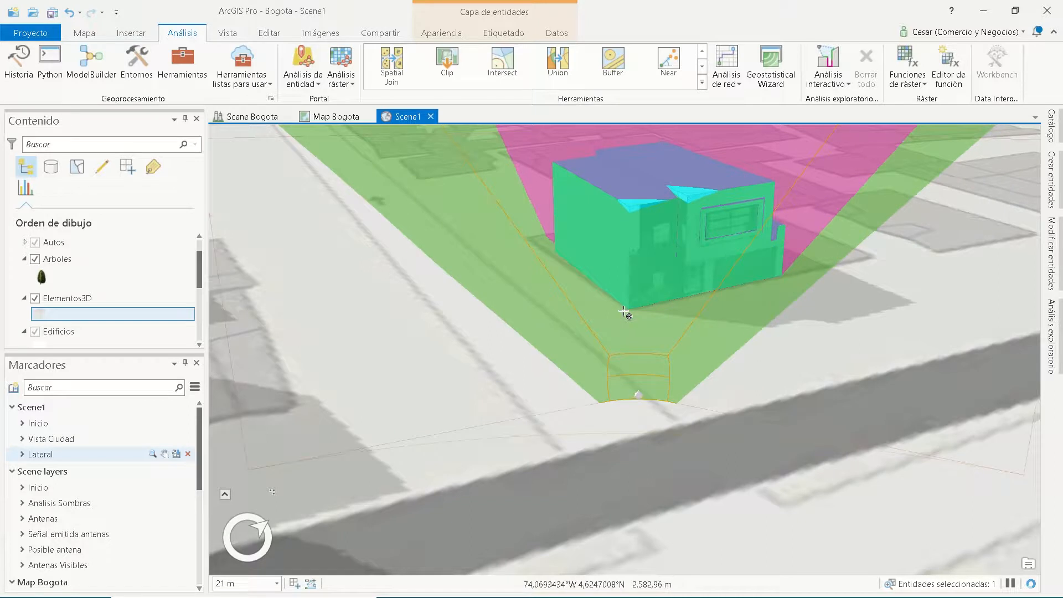
Fix the viewshed's aim at the building and move its observer to the road edge in front of the building.
click(587, 315)
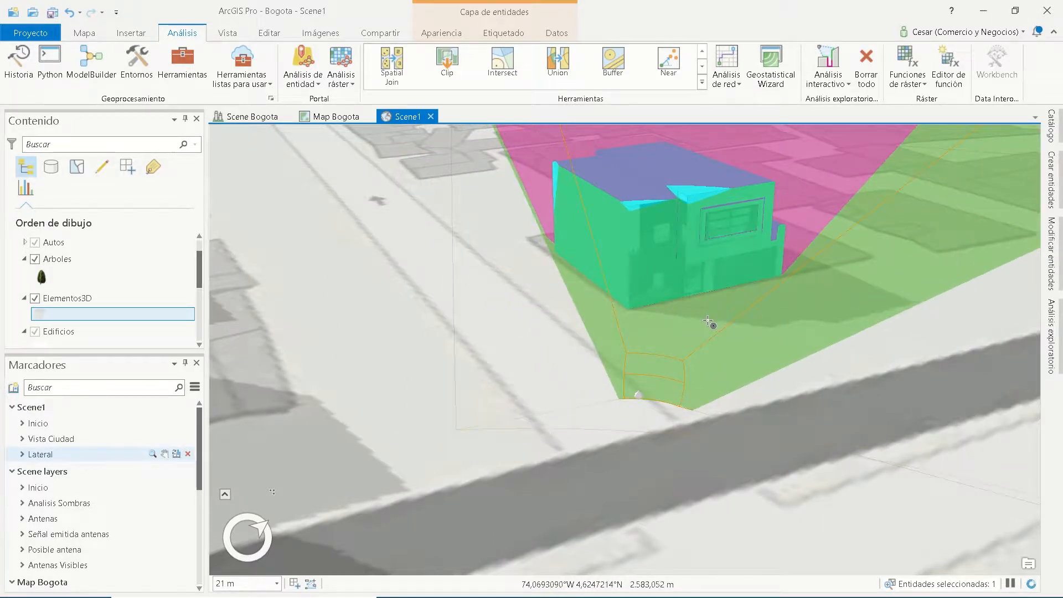
click(639, 397)
drag(652, 396, 851, 381)
mouse_move(865, 382)
mouse_down()
mouse_move(784, 408)
mouse_move(620, 424)
mouse_up()
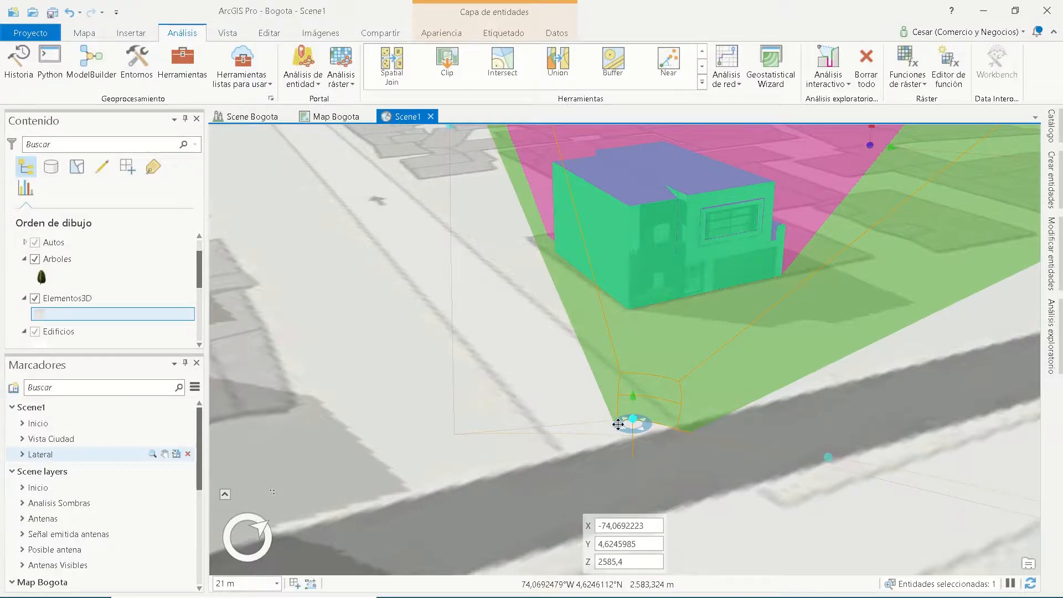
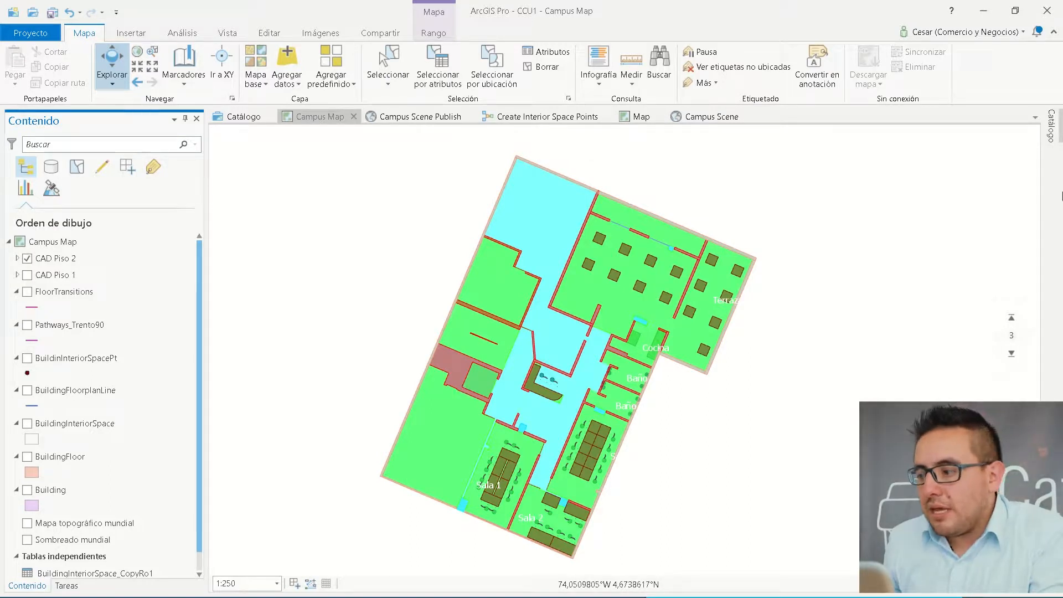
Load the Create Campus Basemap task from the CCU1 project's Tasks folder, overwriting the existing task item.
click(1055, 139)
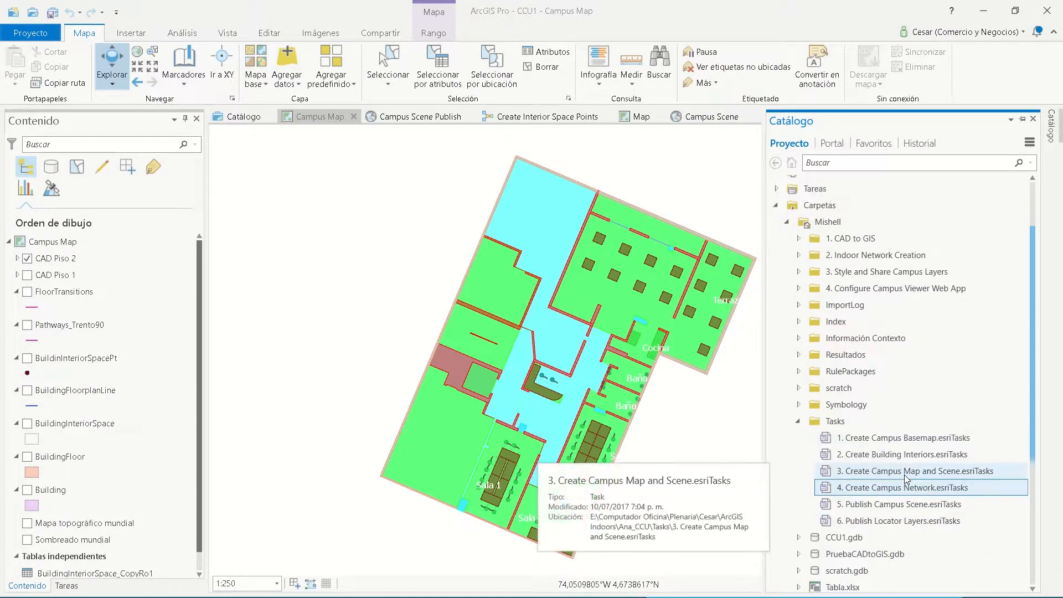
scroll(908, 465, down, 1)
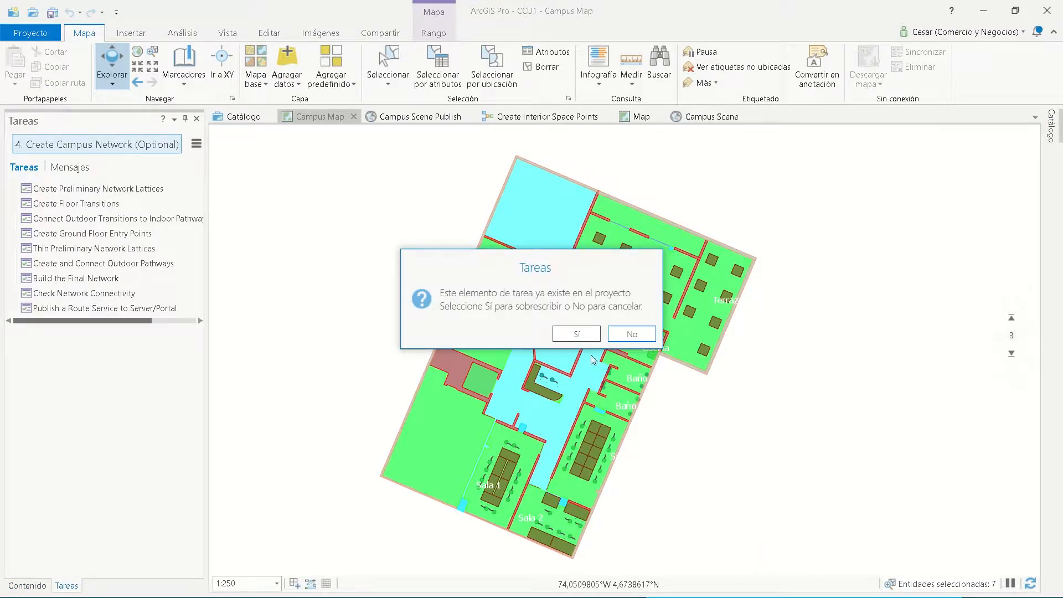
click(576, 334)
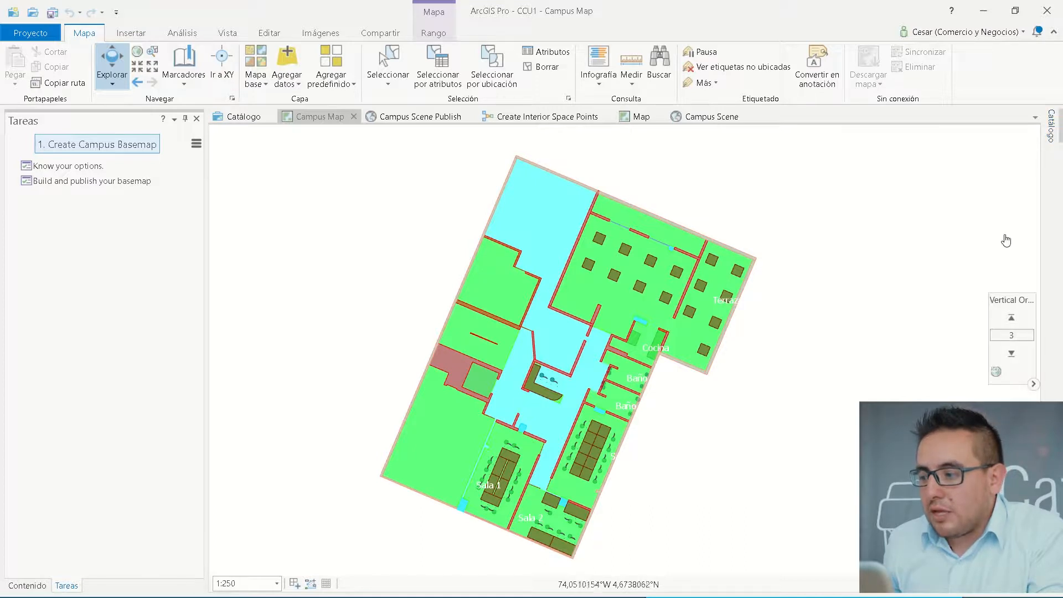
Load the Create Building Interiors task, overwriting the existing item, and expand its Run the Indoor CAD to GIS tool group.
click(1053, 135)
drag(847, 454, 537, 451)
click(576, 334)
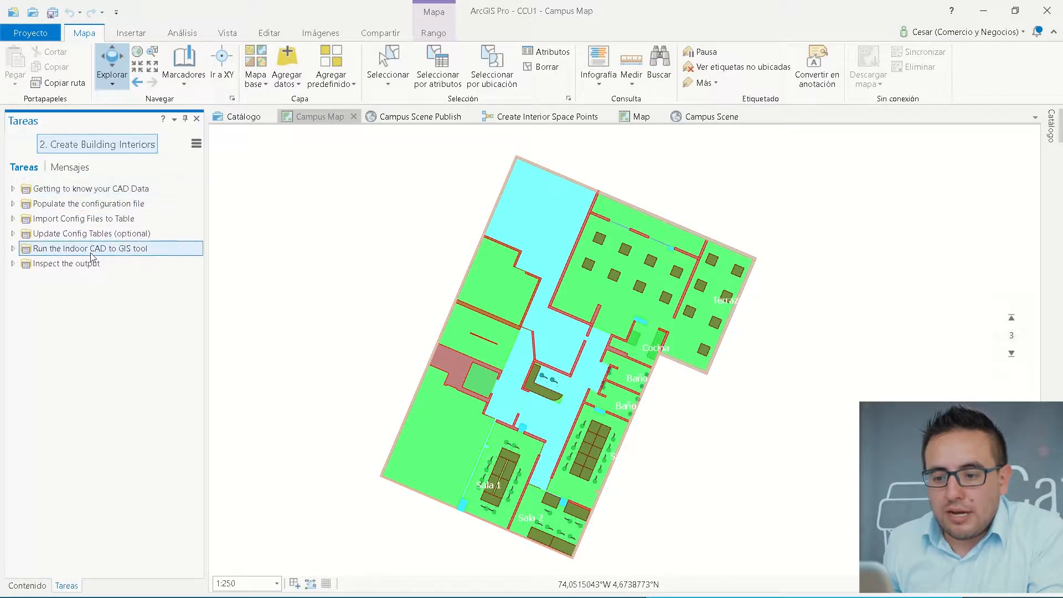
click(13, 249)
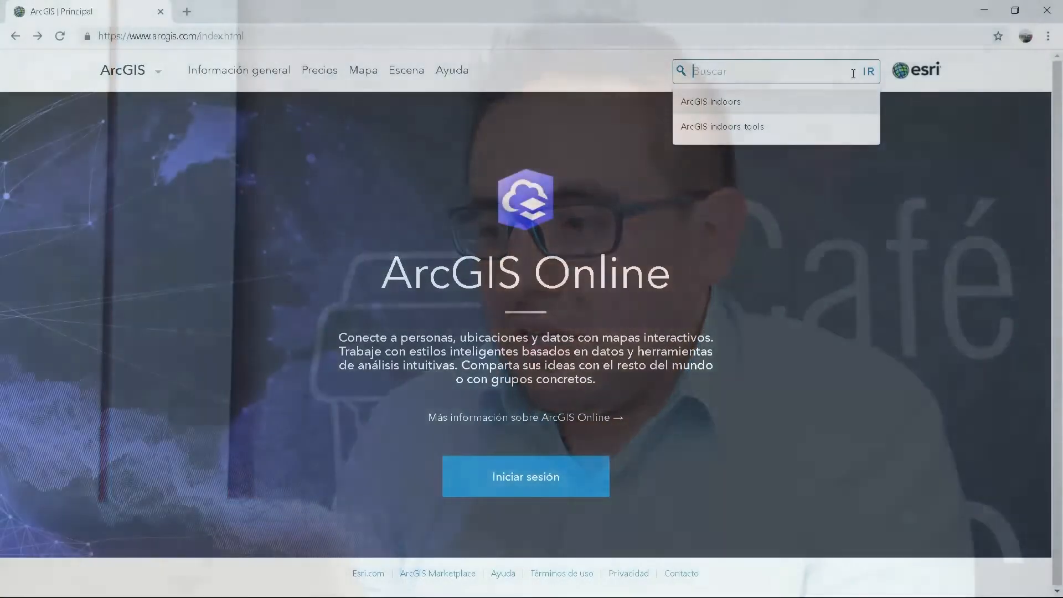
Search the ArcGIS Online website for "ArcGIS indoors tools" and open the Tech Preview - ArcGIS Indoors item.
key(Return)
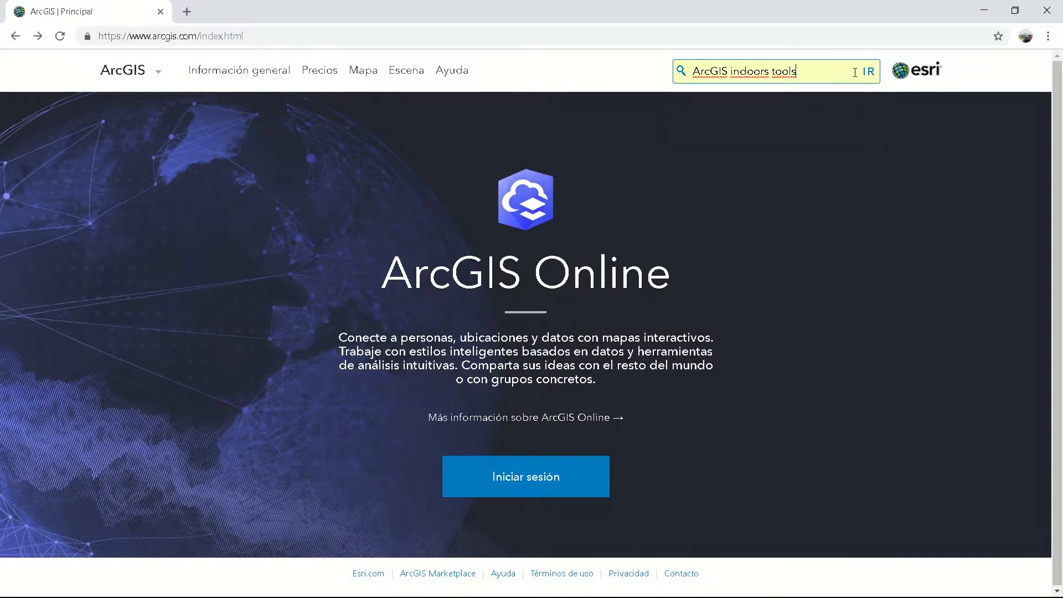
click(874, 74)
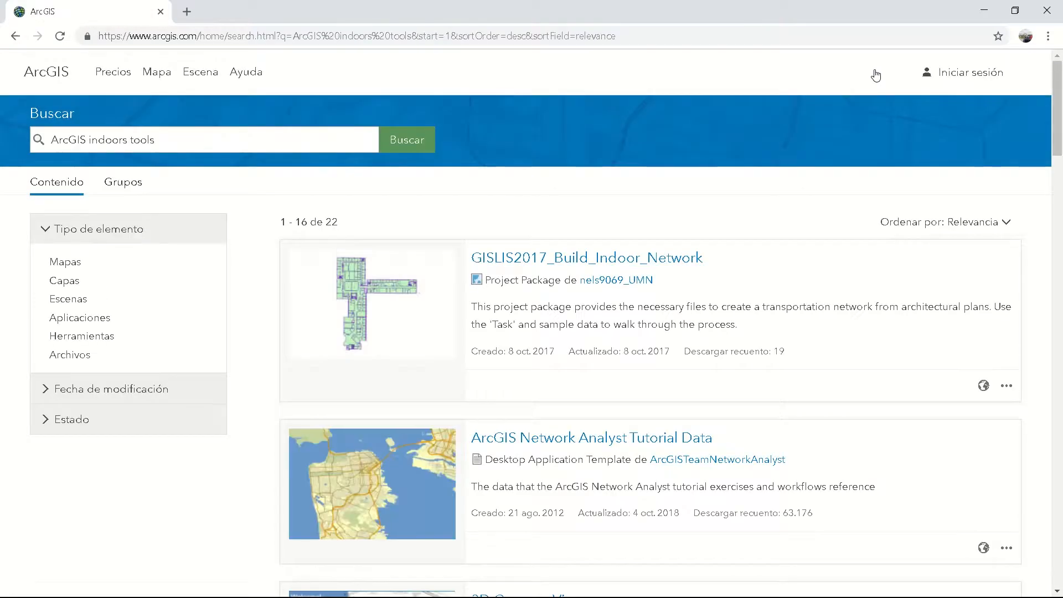
scroll(526, 305, down, 6)
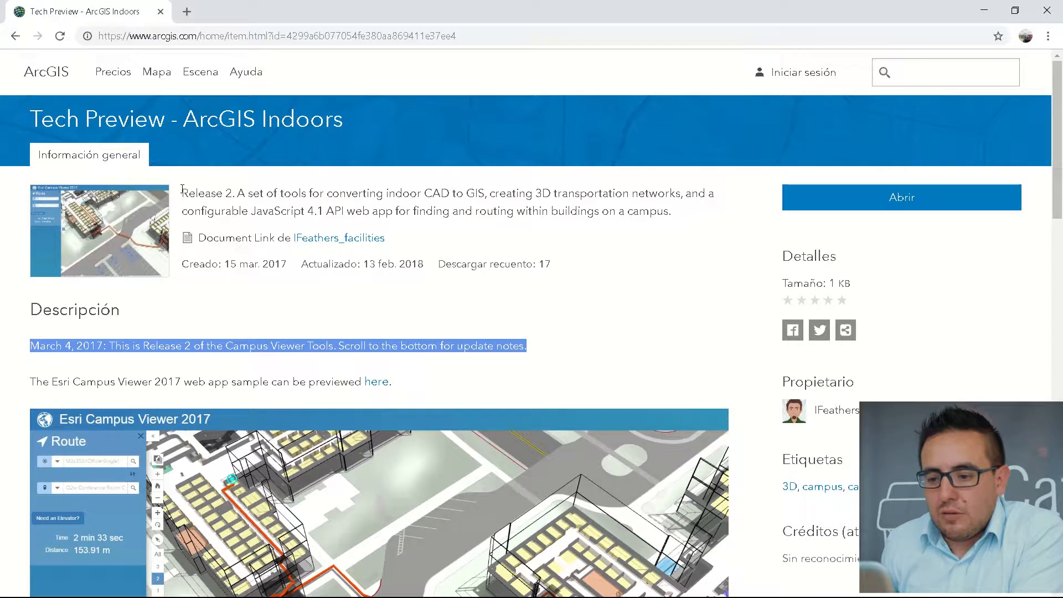
Read the item's description of the Campus Viewer tools, highlighting the names of the four workflow parts.
scroll(218, 259, down, 1)
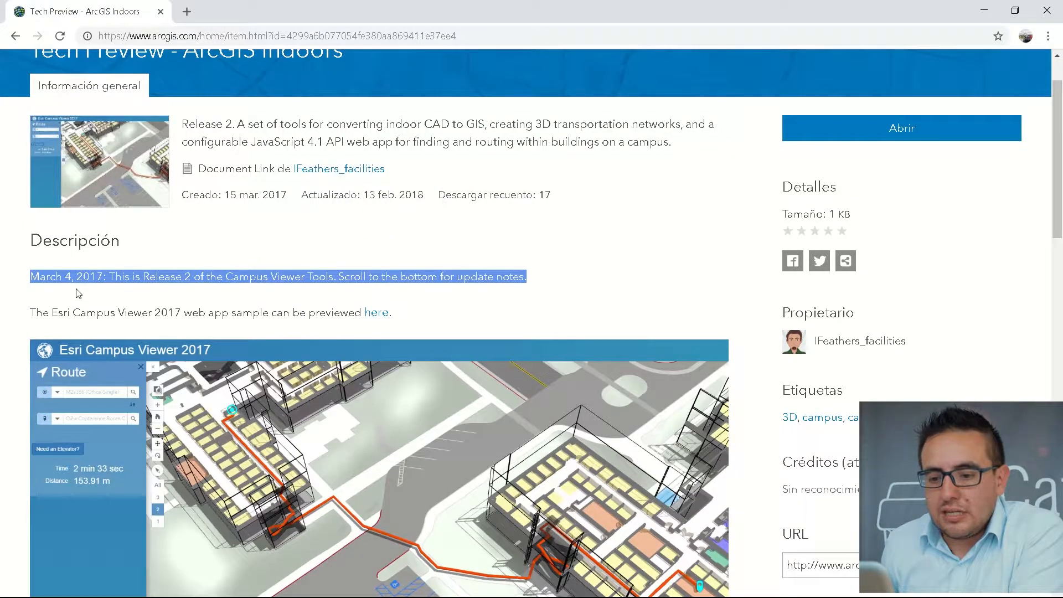
scroll(246, 322, down, 2)
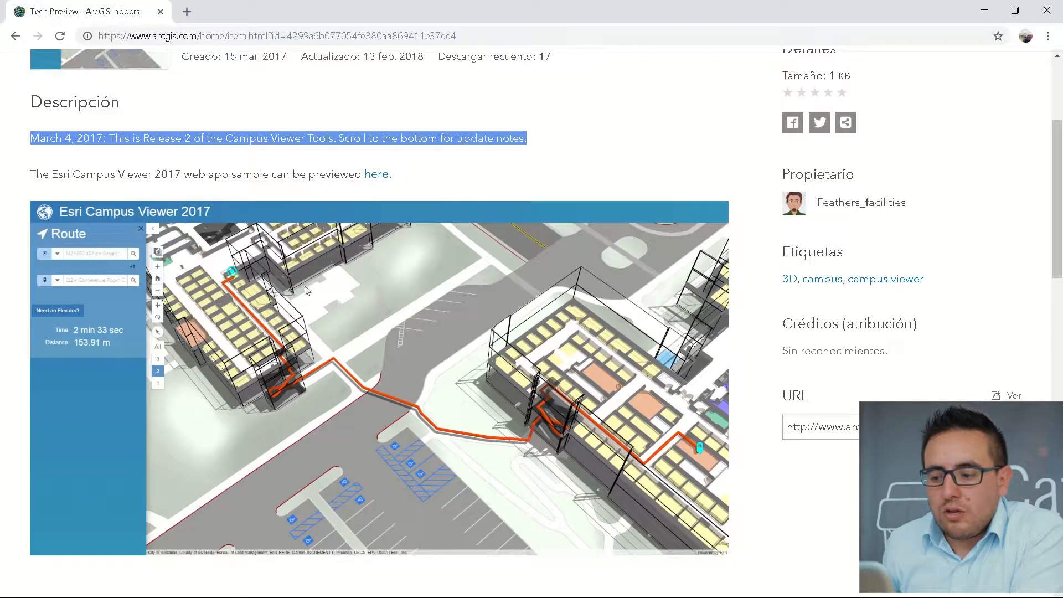
scroll(429, 351, down, 5)
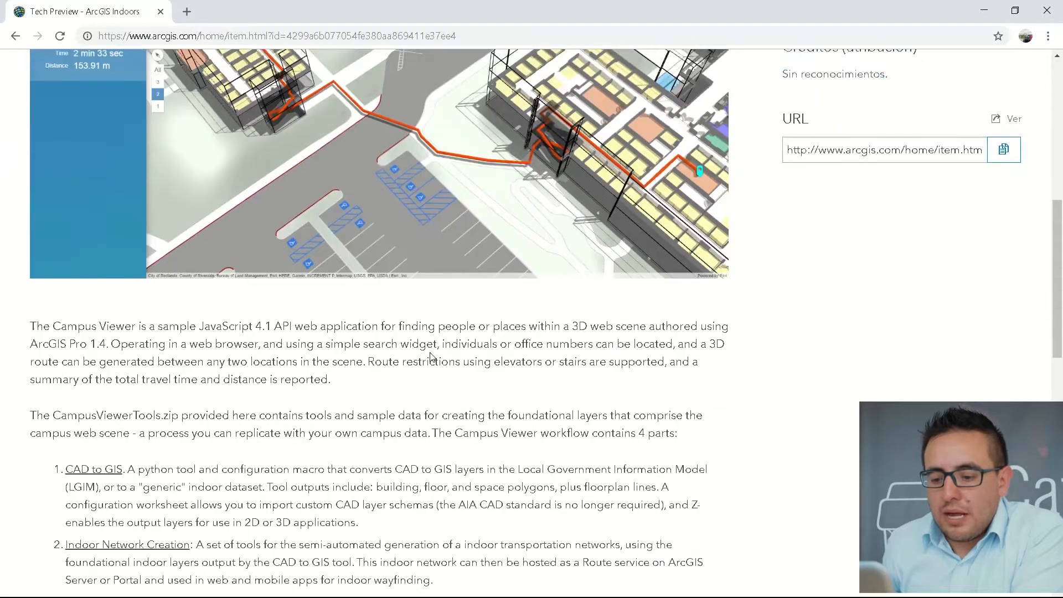
scroll(313, 351, down, 3)
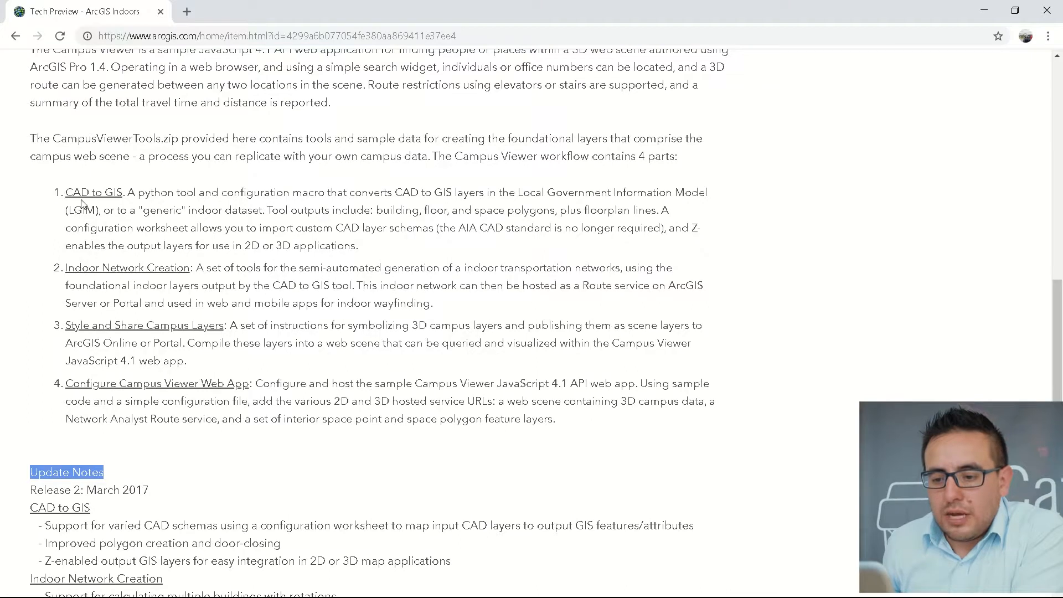
drag(106, 192, 123, 194)
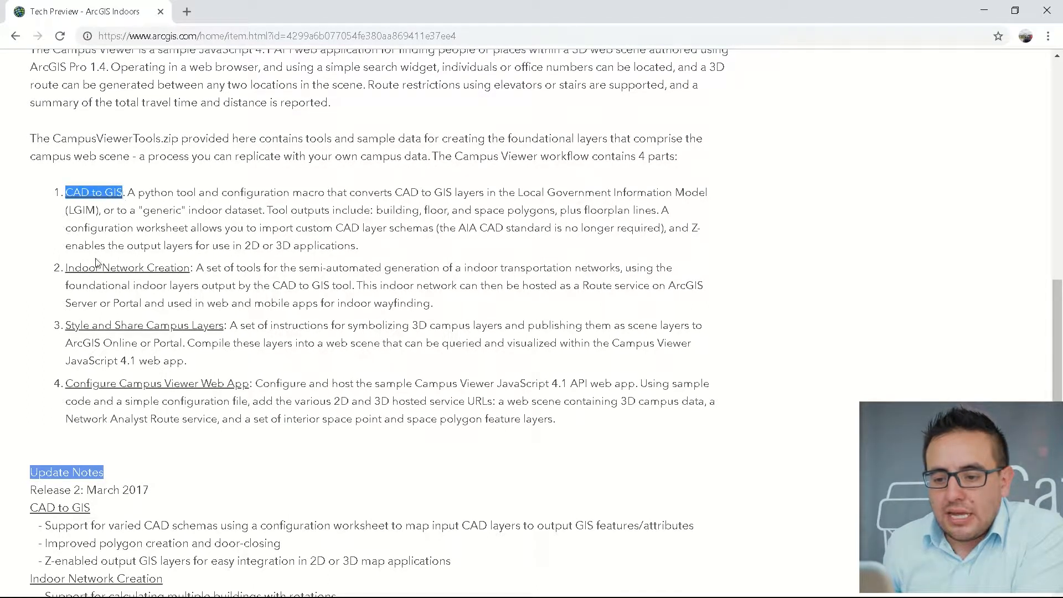
drag(67, 268, 204, 269)
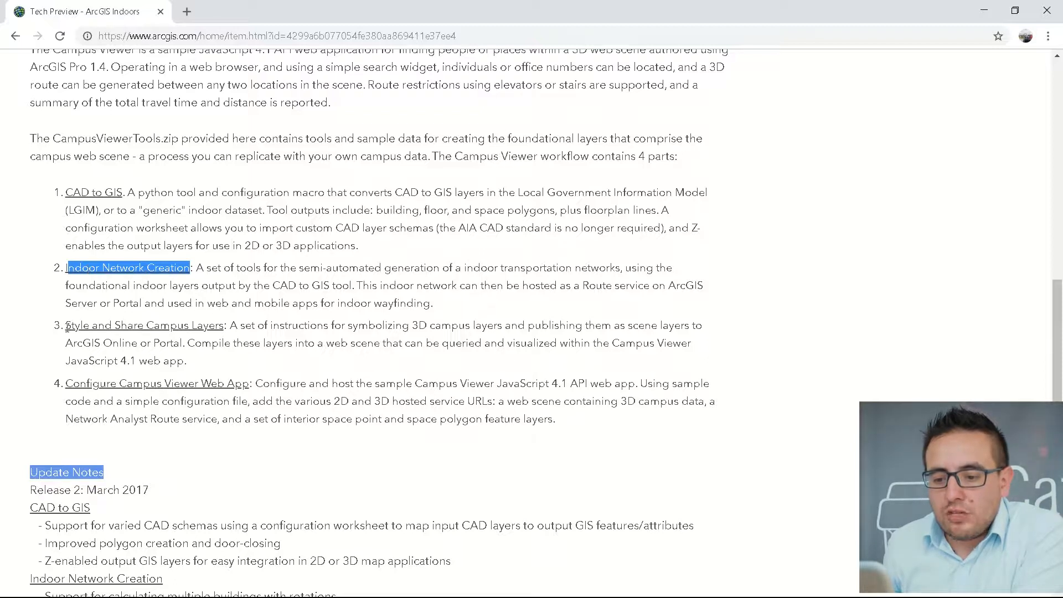
drag(67, 326, 146, 326)
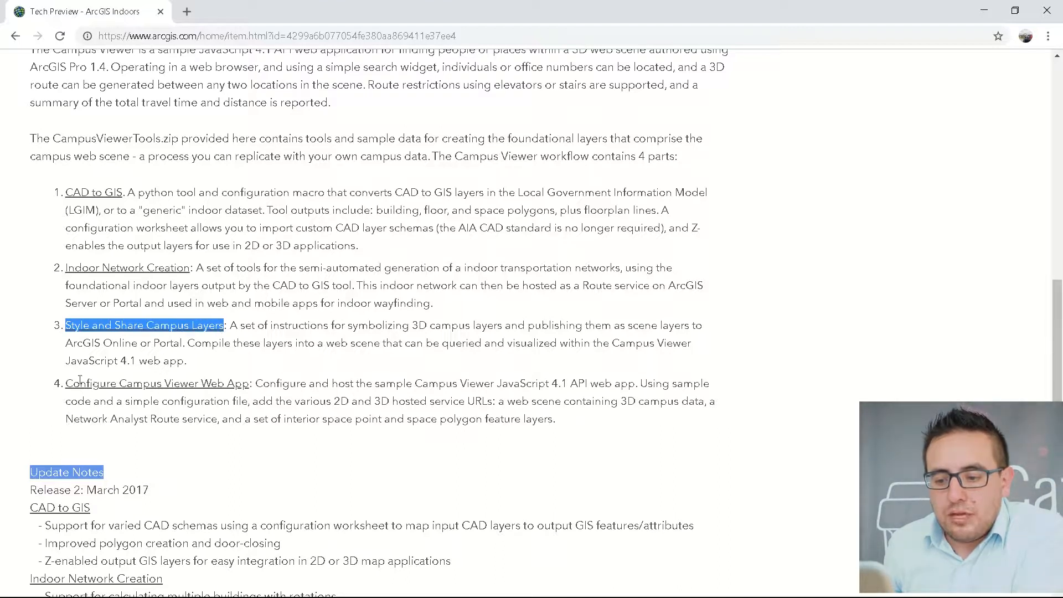
drag(74, 382, 230, 383)
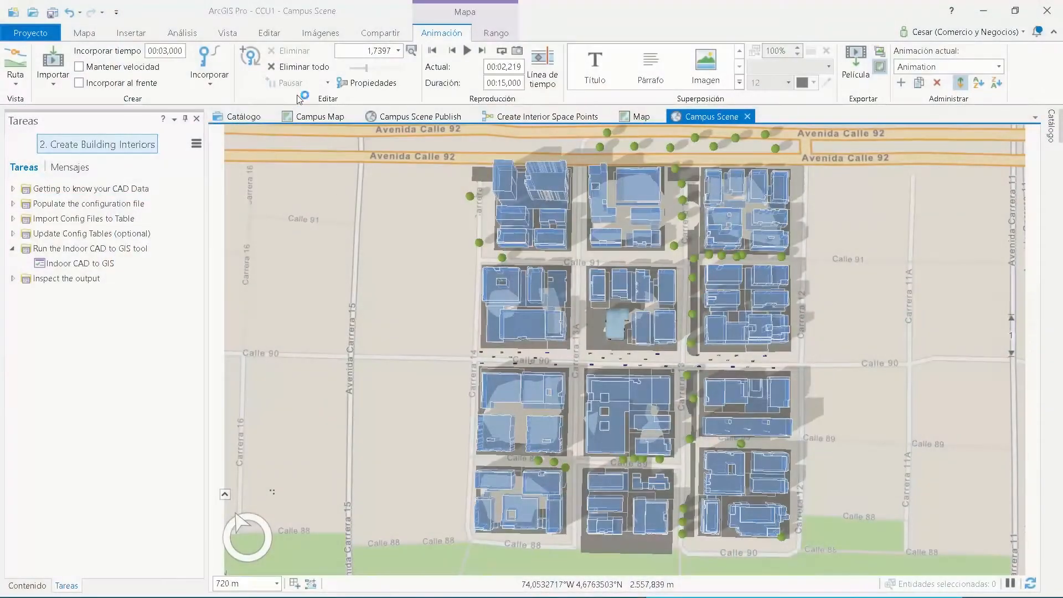
Switch to ArcGIS Pro, play the Campus Scene animation and collapse the Contenido and Tareas panes.
click(472, 52)
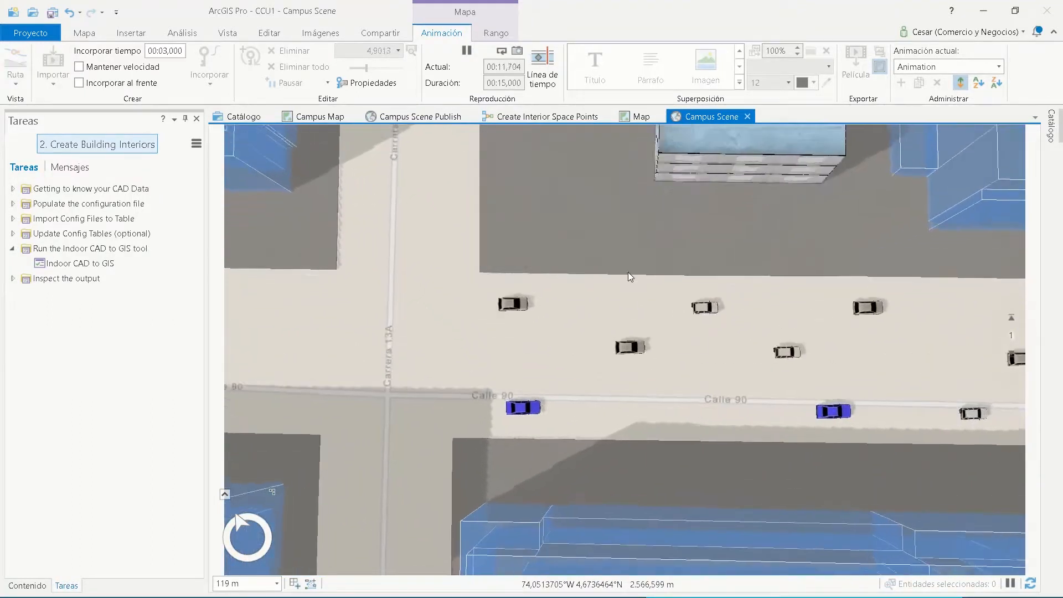
click(185, 118)
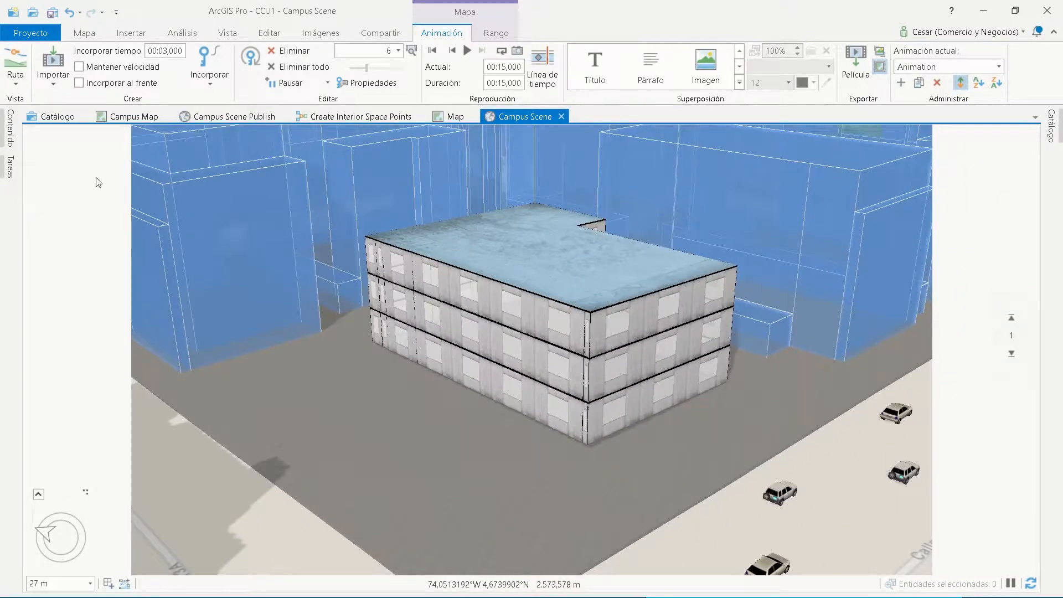
Hide the Exterior layer and show the Espacios Interiores Etiquetas layer in the Campus Scene.
click(10, 128)
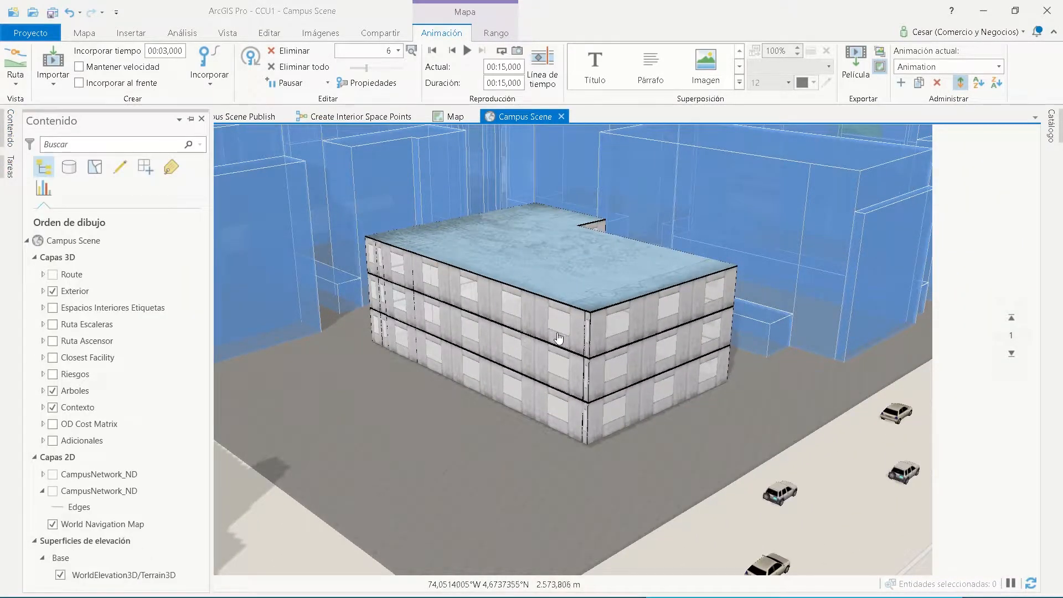
click(52, 291)
click(53, 308)
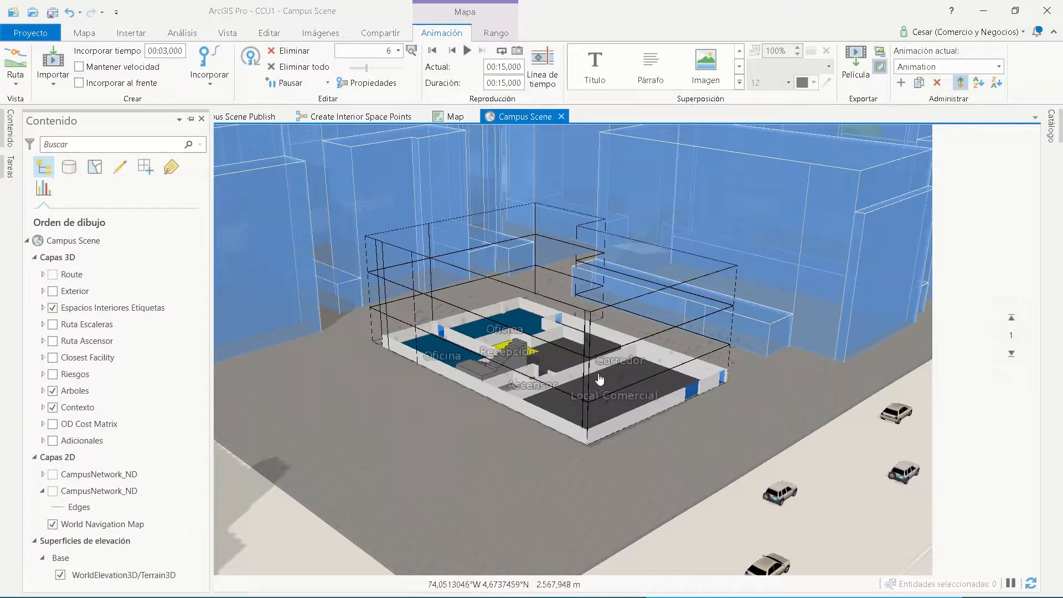
Examine the labelled interior spaces up close on floors 1, 2 and 3, and return to floor 1.
scroll(598, 372, up, 5)
scroll(587, 380, up, 3)
middle_drag(590, 381, 591, 424)
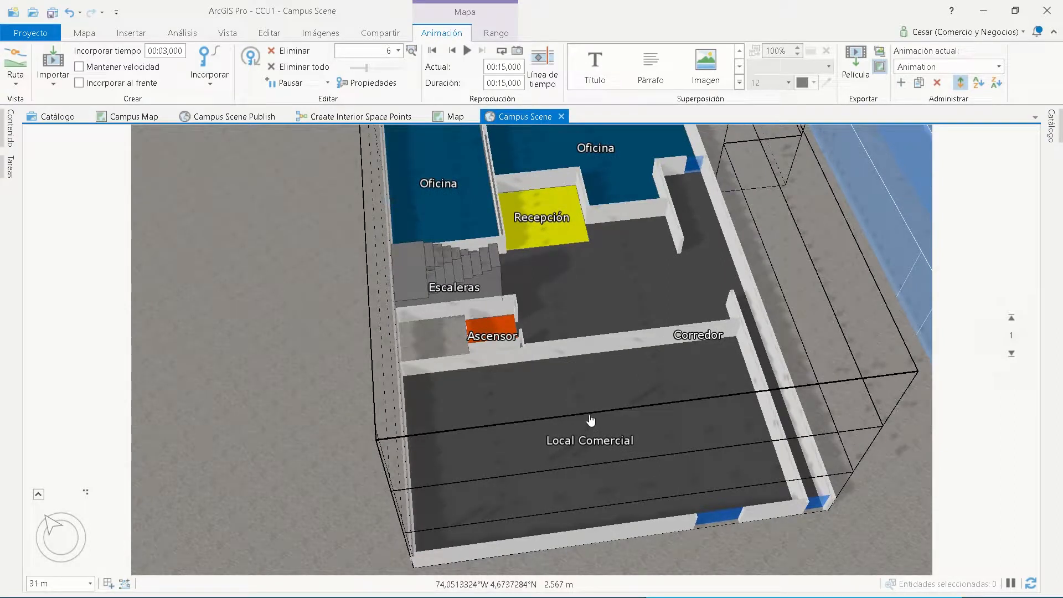
scroll(612, 292, up, 2)
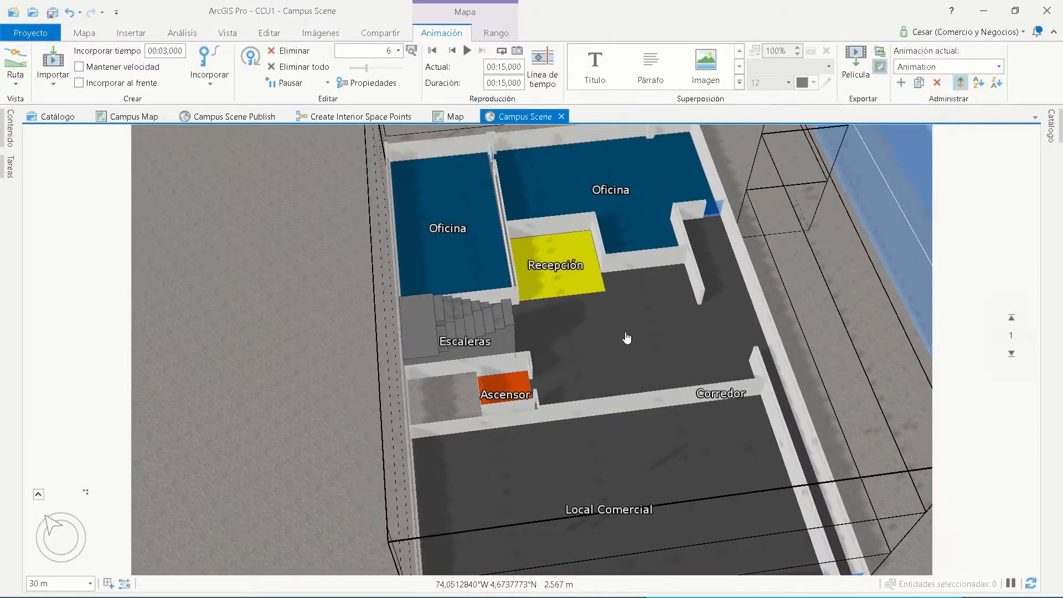
scroll(625, 354, down, 3)
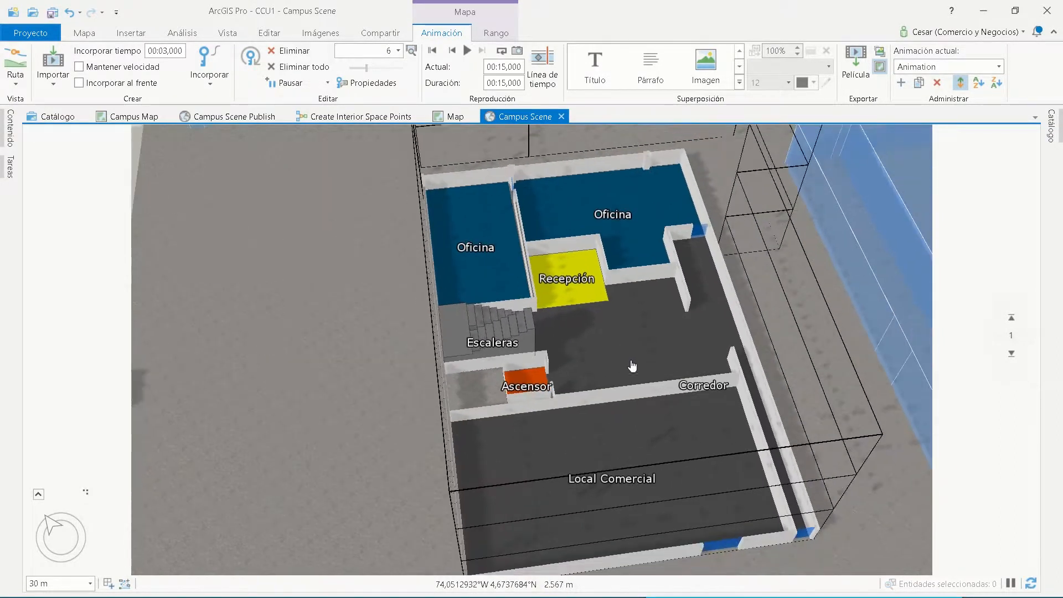
click(1012, 318)
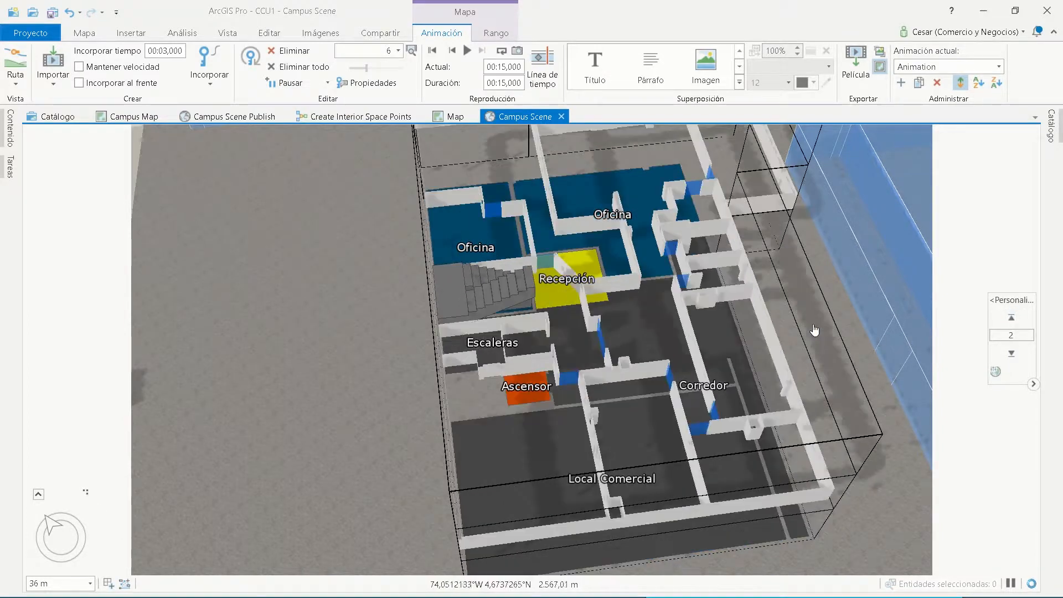
drag(656, 303, 620, 321)
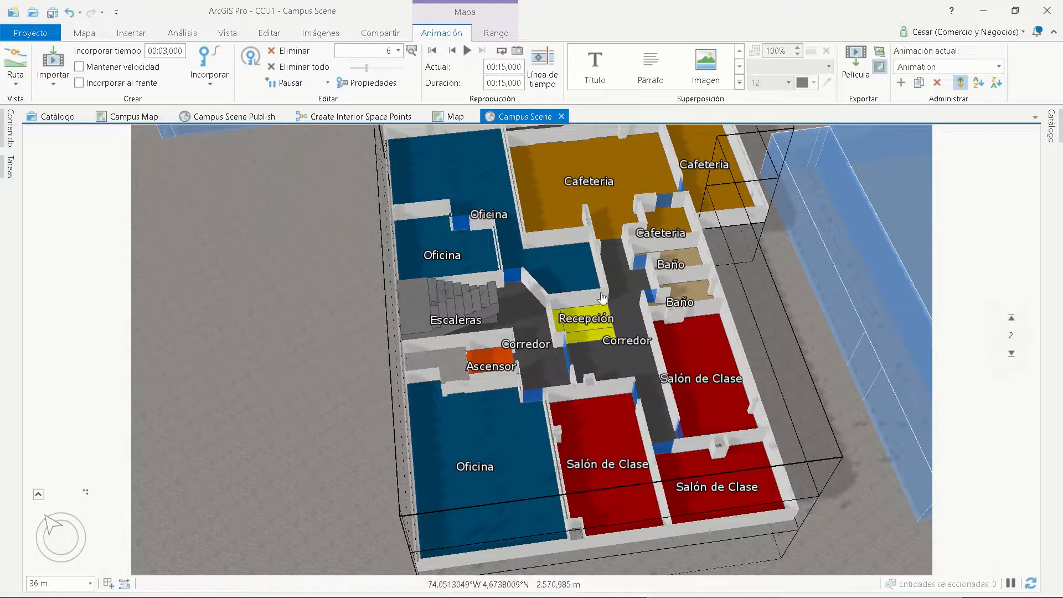
mouse_move(1012, 318)
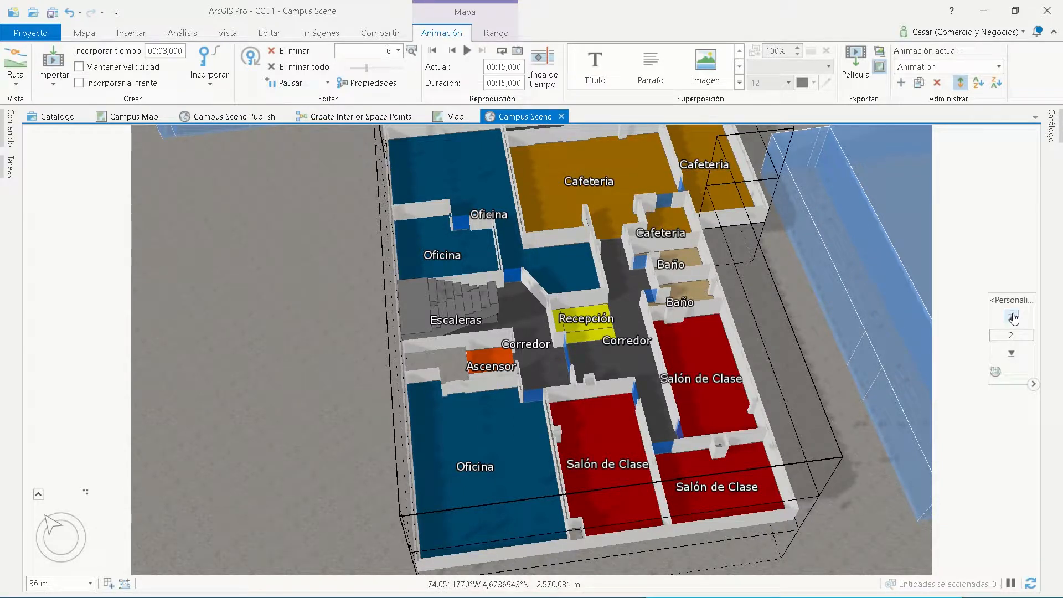
click(1011, 318)
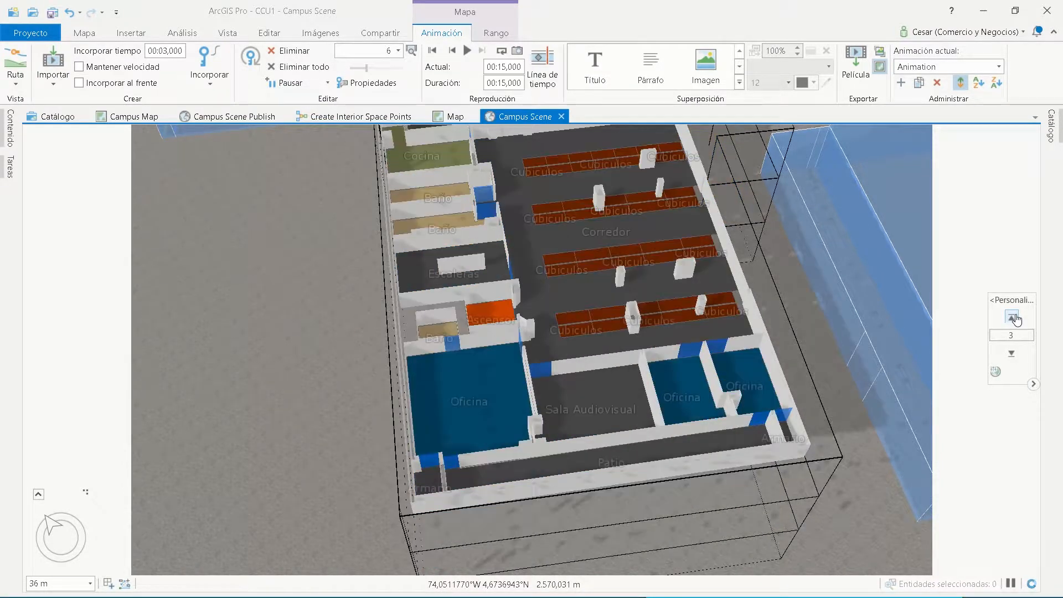
click(1011, 353)
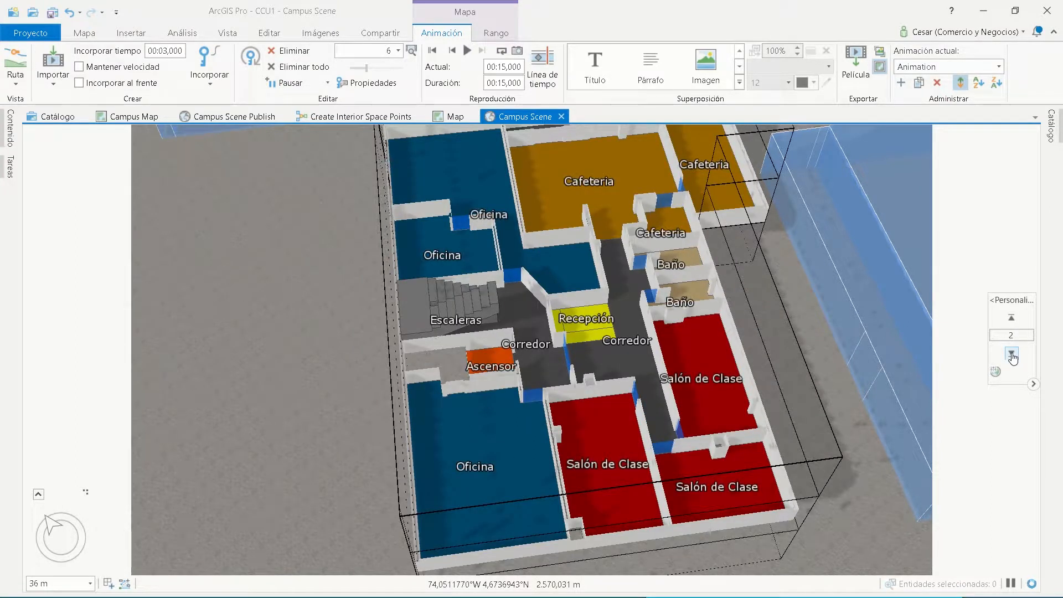
click(1012, 354)
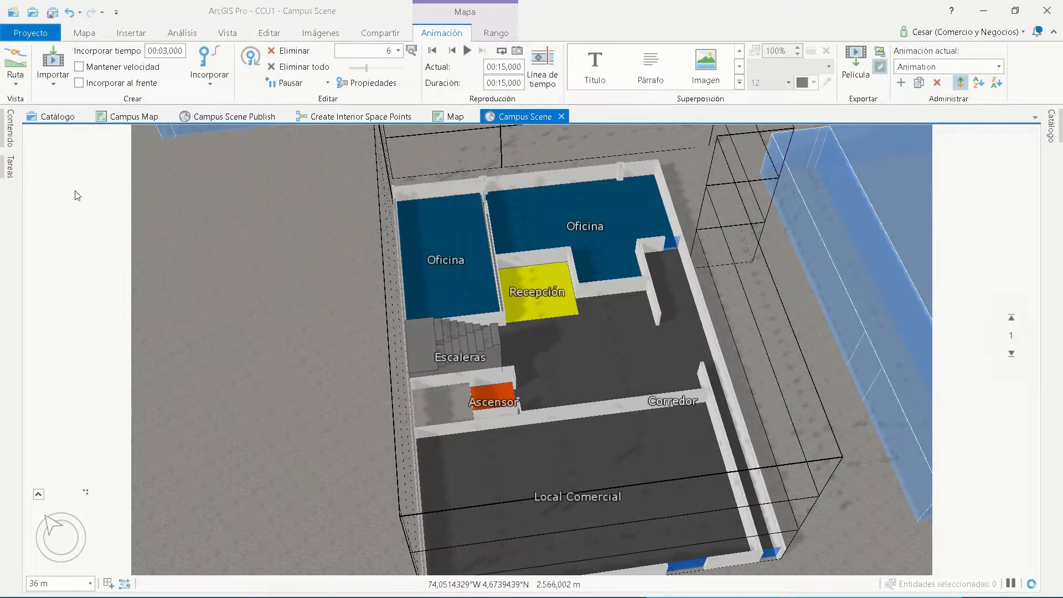
Show the Ruta Escaleras layer and view the first floor from an oblique angle.
click(11, 133)
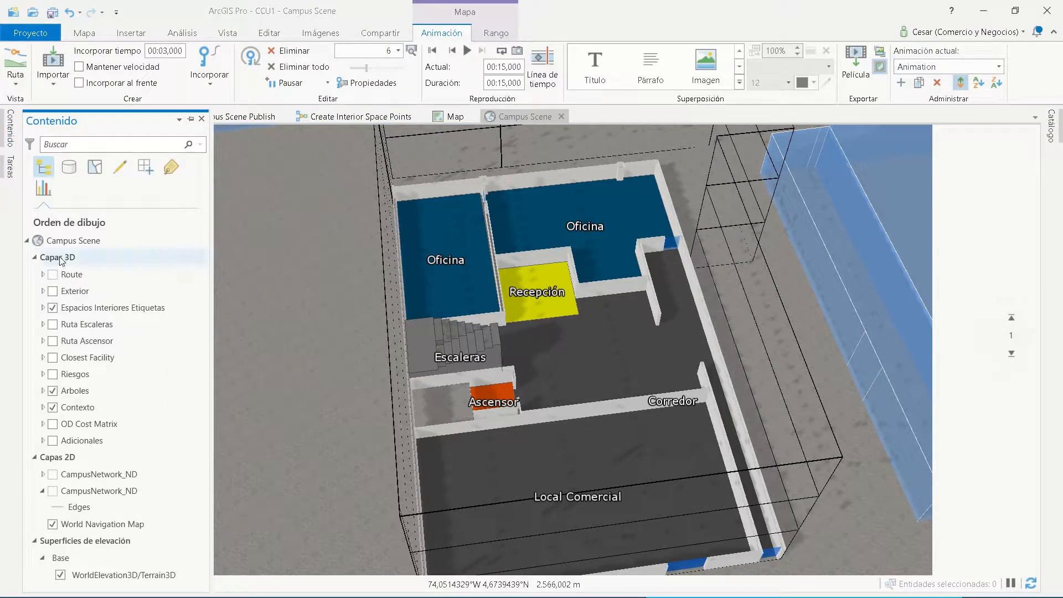
click(52, 324)
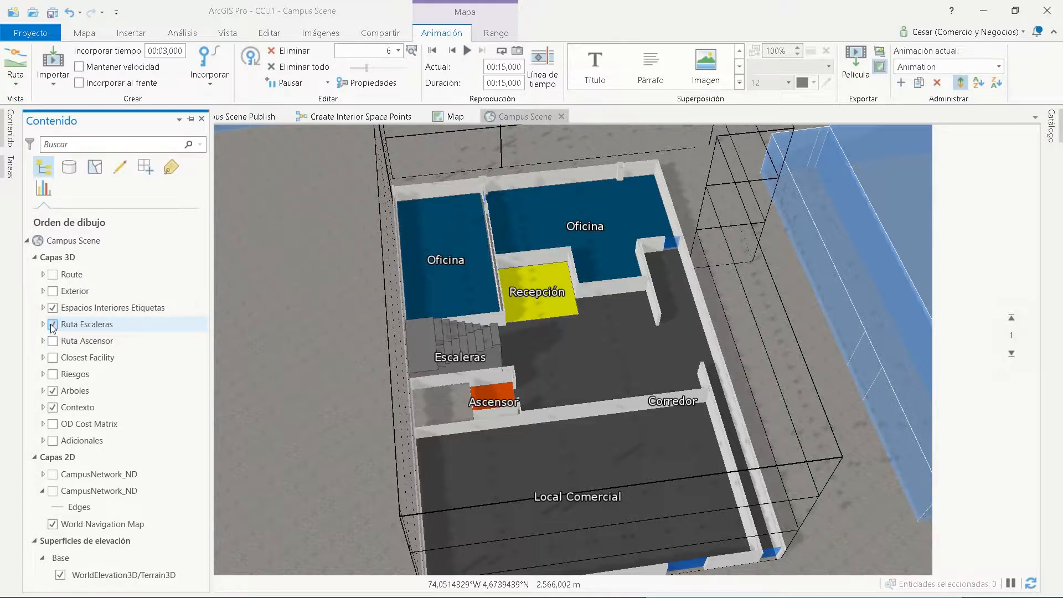
middle_drag(634, 455, 678, 439)
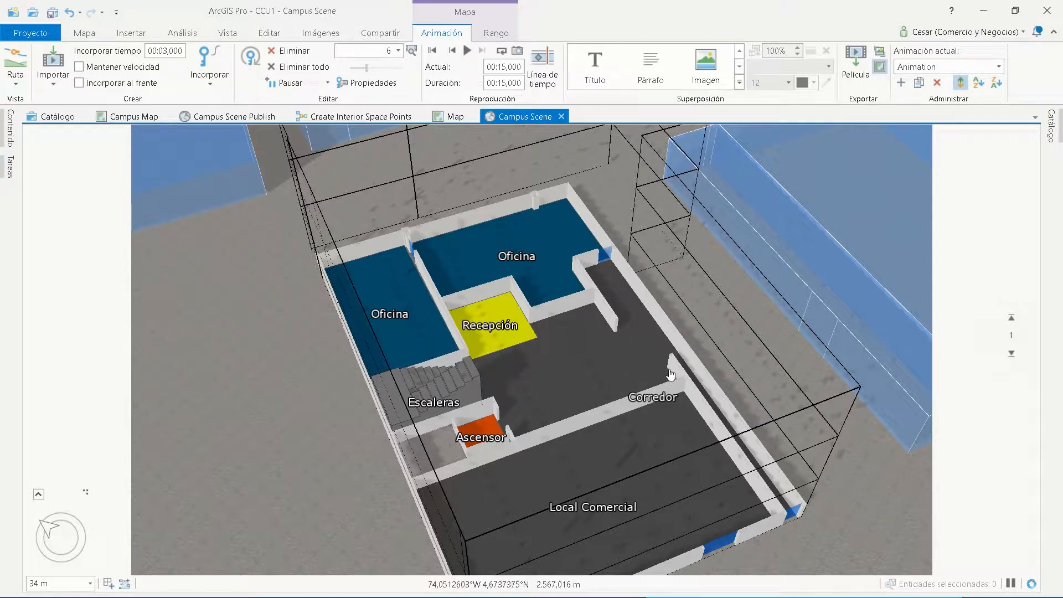
Examine the Ruta Escaleras route across the first floor of the Campus Scene from several angles.
click(10, 127)
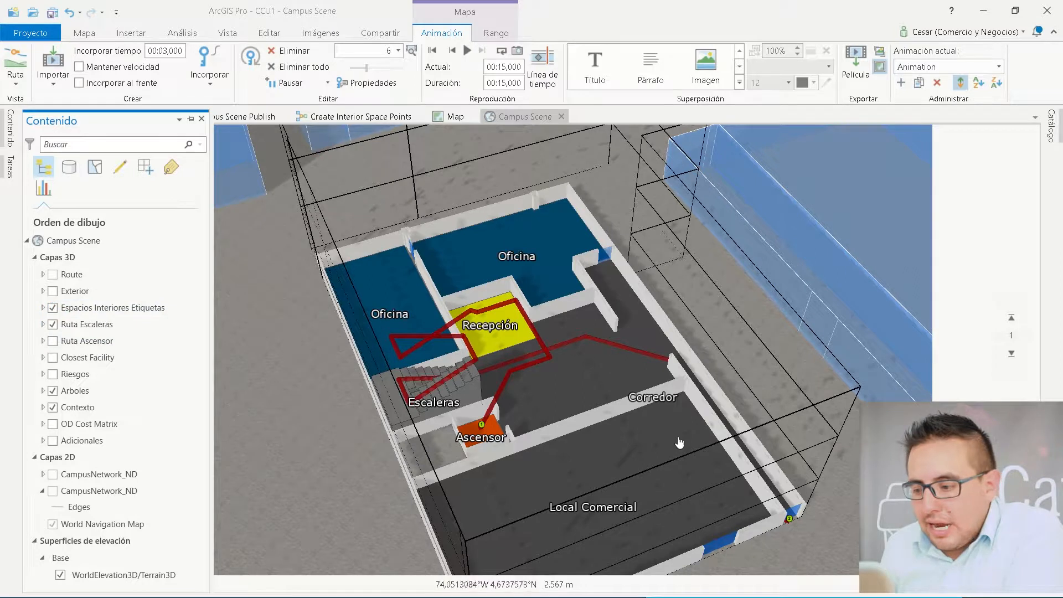
middle_drag(706, 458, 737, 439)
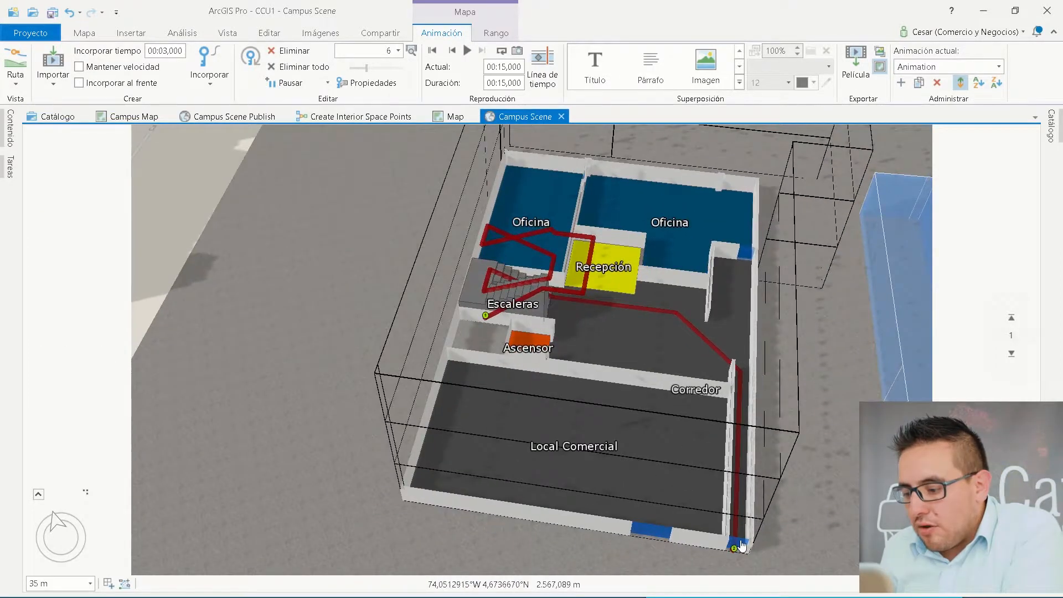
mouse_move(570, 305)
middle_down()
mouse_move(634, 311)
mouse_move(674, 301)
mouse_move(759, 237)
middle_up()
mouse_move(671, 289)
mouse_down()
mouse_move(673, 355)
mouse_move(646, 379)
mouse_up()
mouse_move(645, 379)
middle_down()
mouse_move(506, 408)
mouse_move(521, 410)
middle_up()
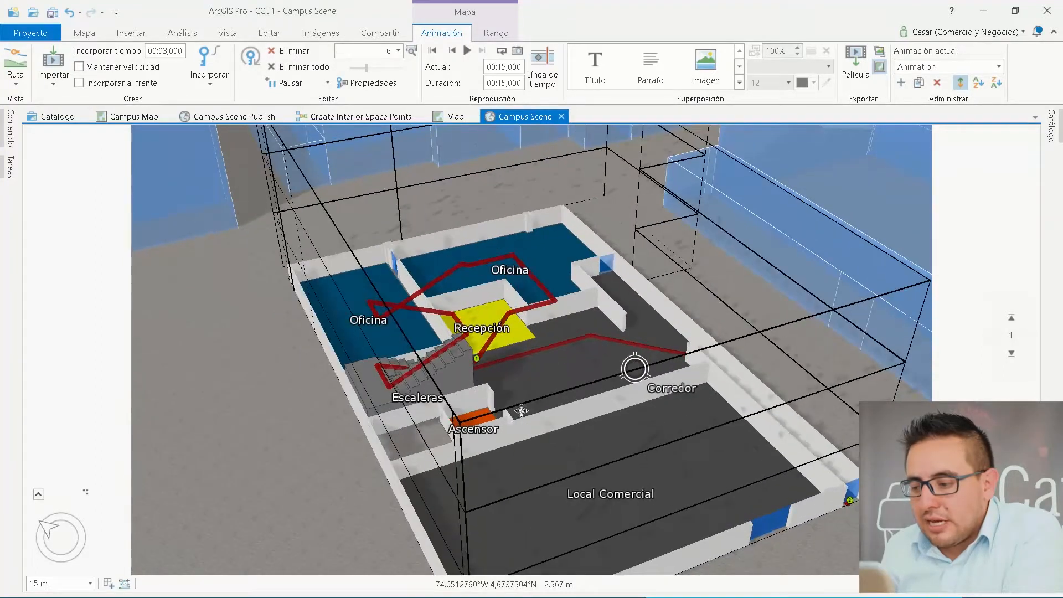
Show the Ruta Ascensor layer in place of Ruta Escaleras and view the first floor at an oblique angle.
click(10, 133)
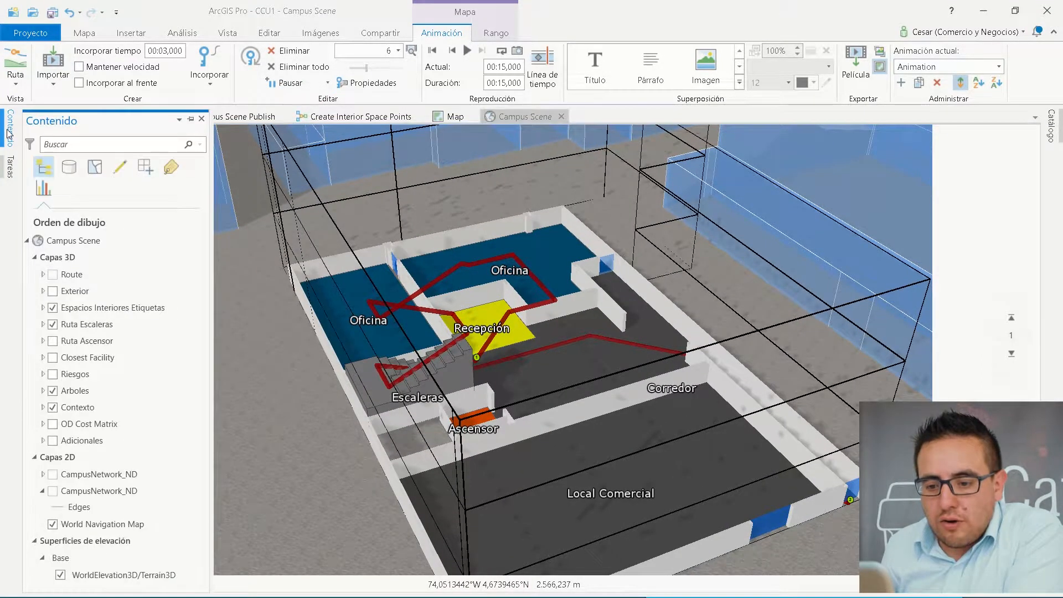
click(53, 340)
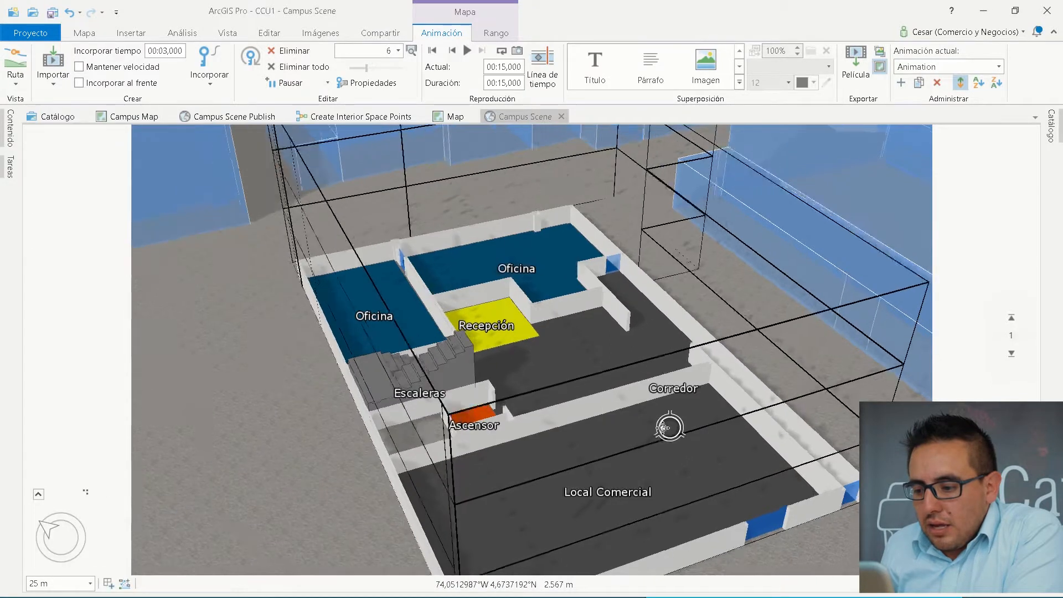
middle_drag(650, 434, 641, 438)
middle_drag(633, 447, 635, 454)
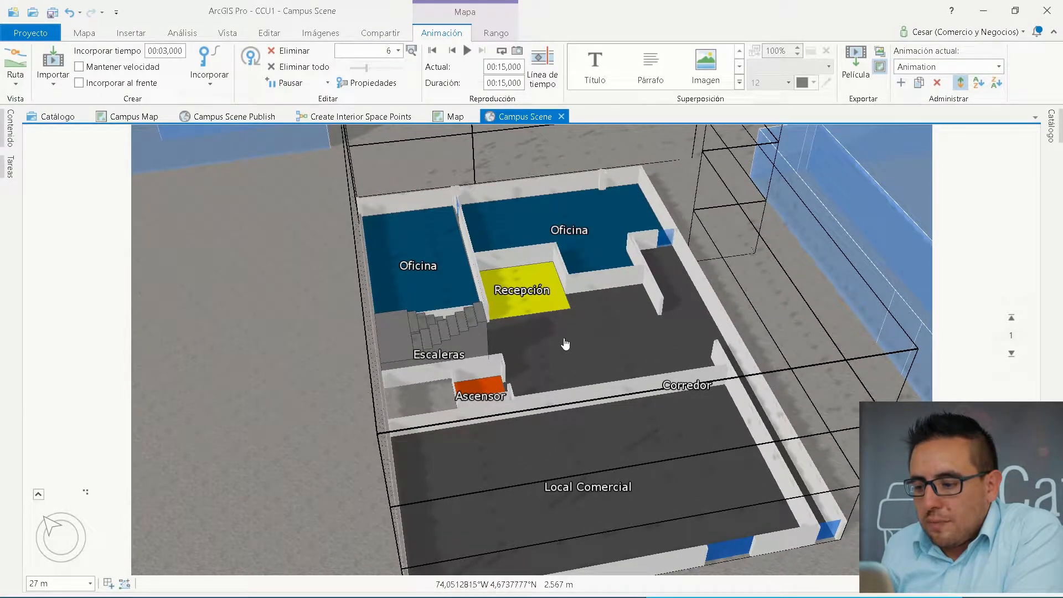
Follow the elevator route through floors 2 and 3, and return to floor 1.
mouse_move(1012, 318)
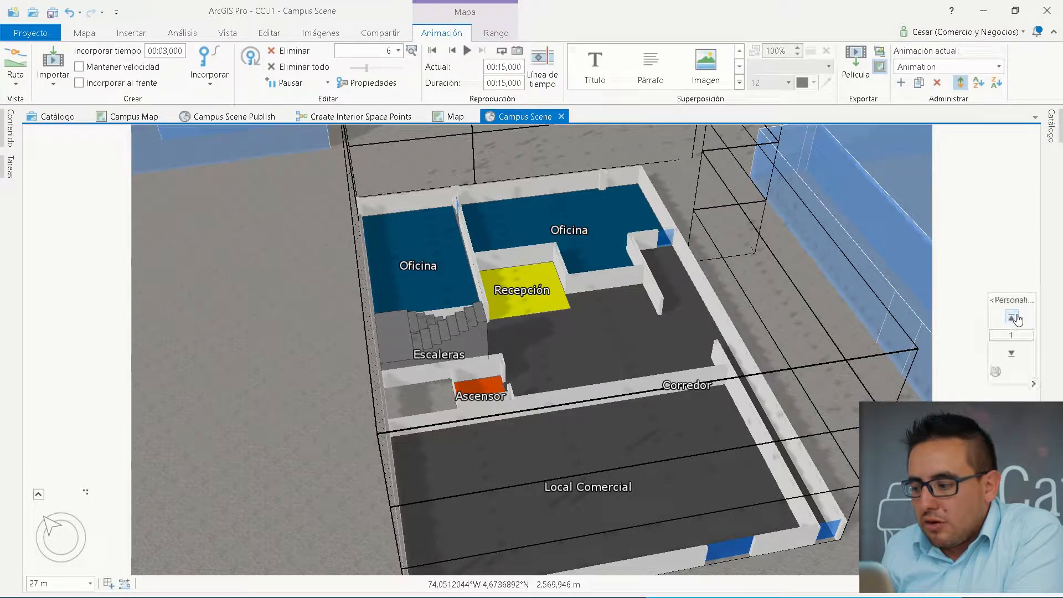
click(1012, 317)
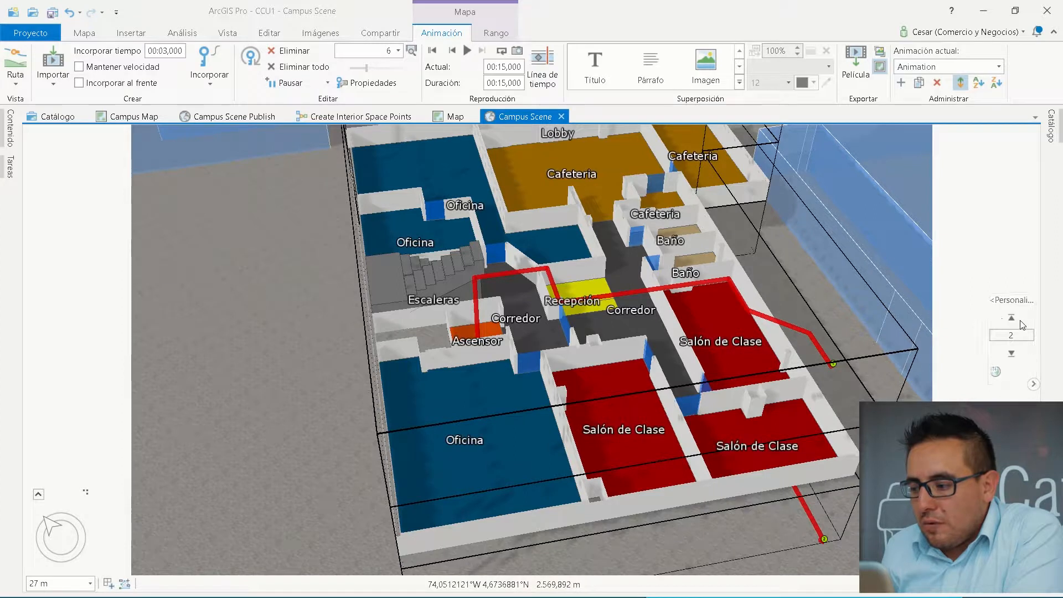
mouse_move(830, 327)
middle_down()
mouse_move(722, 366)
mouse_move(798, 376)
mouse_move(784, 312)
mouse_move(792, 360)
middle_up()
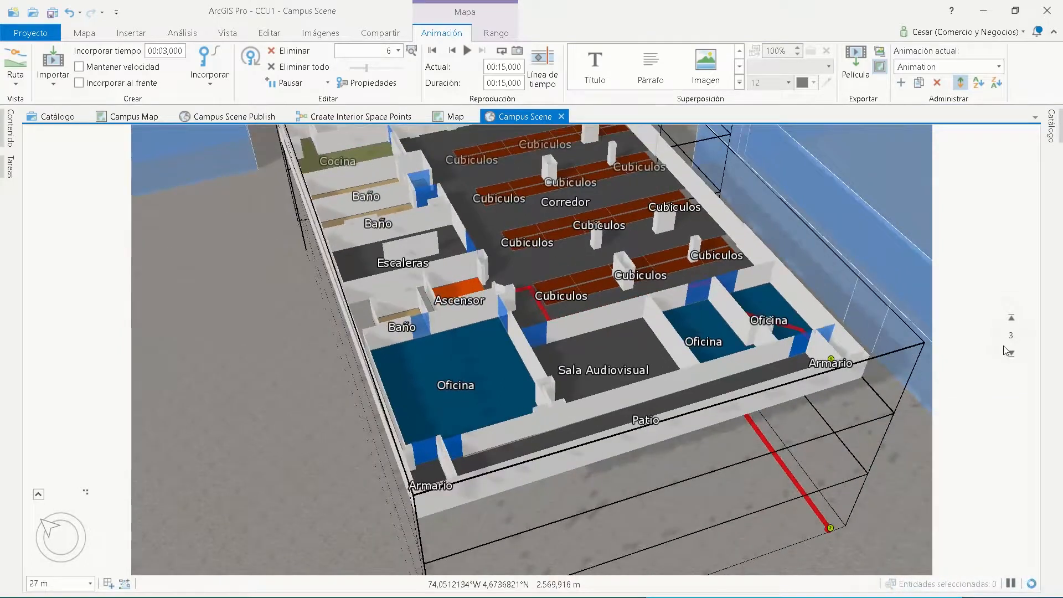
click(1012, 353)
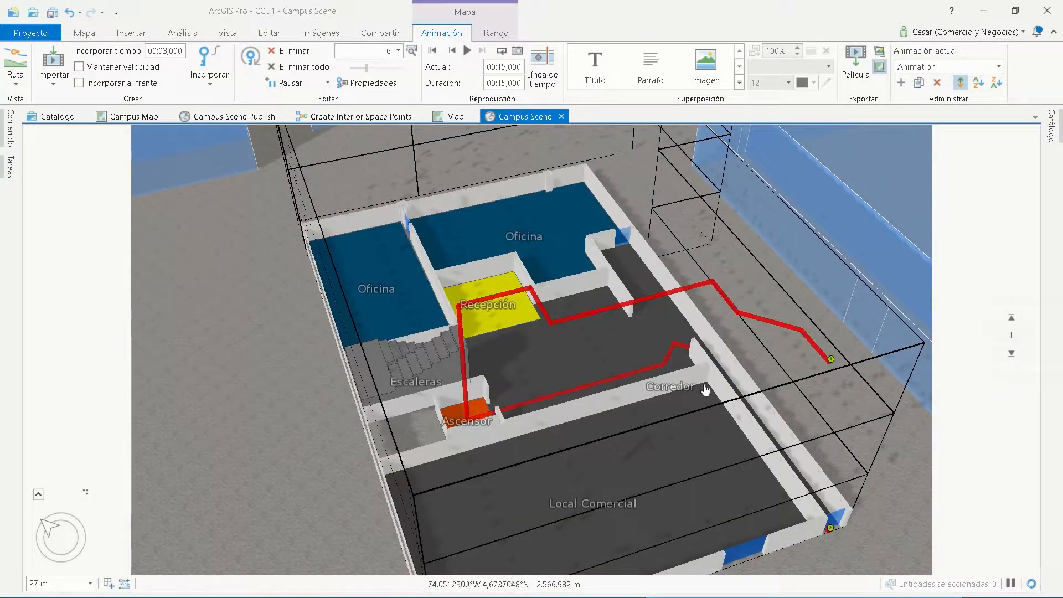
Hide the Ruta Ascensor layer and show the Closest Facility layer in the Campus Scene.
click(9, 127)
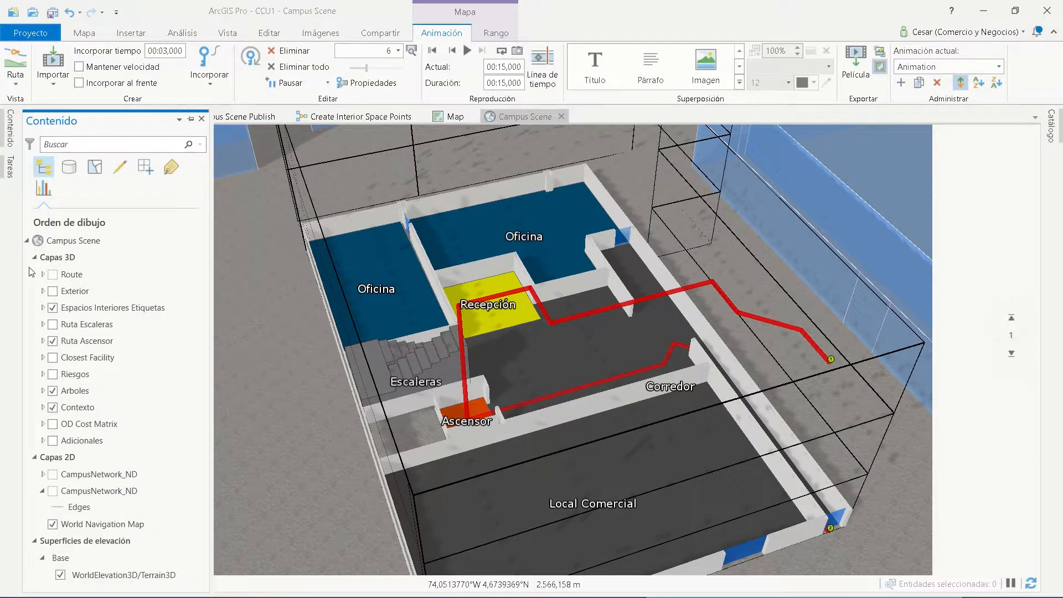
click(53, 341)
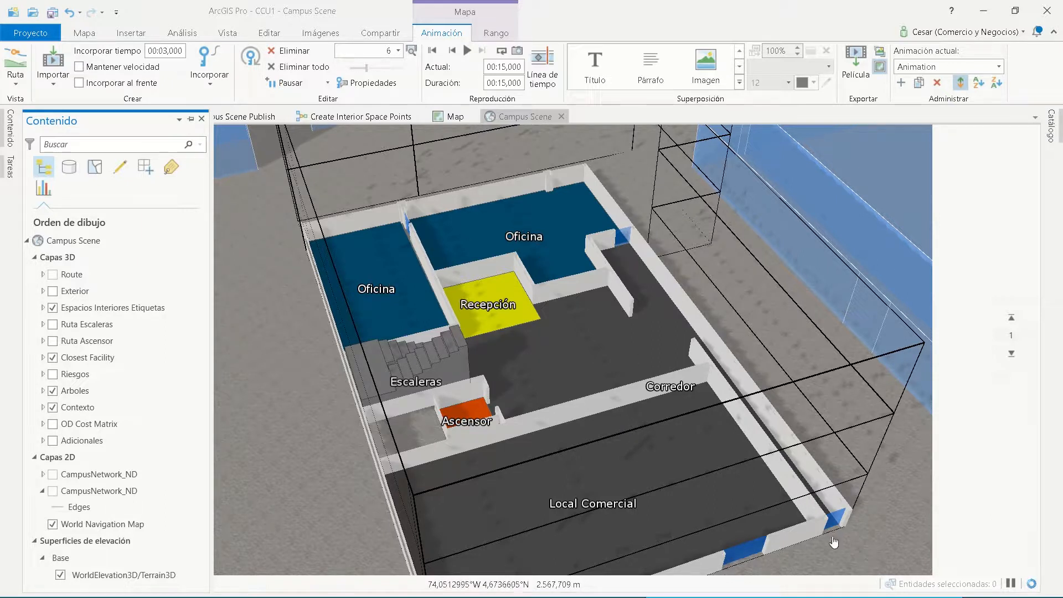
click(875, 520)
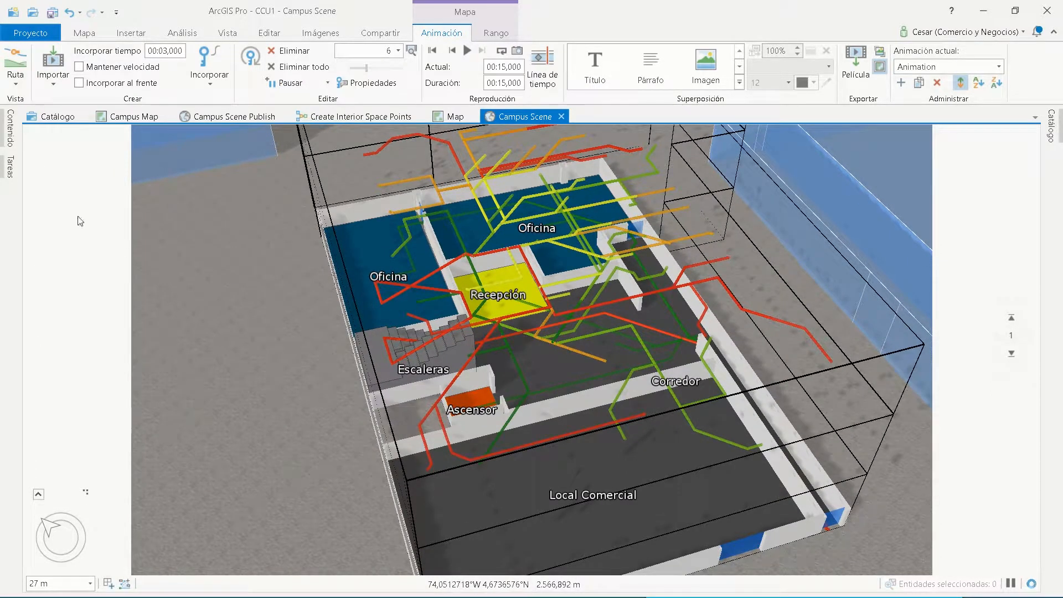
Hide the Closest Facility layer and show the Riesgos layer.
click(10, 132)
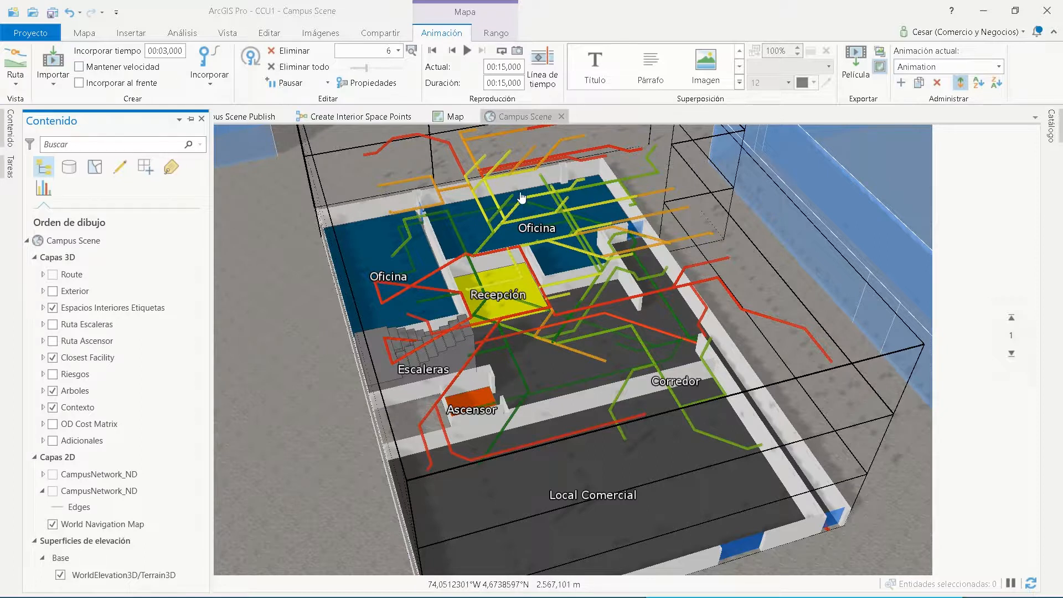
click(52, 357)
click(53, 374)
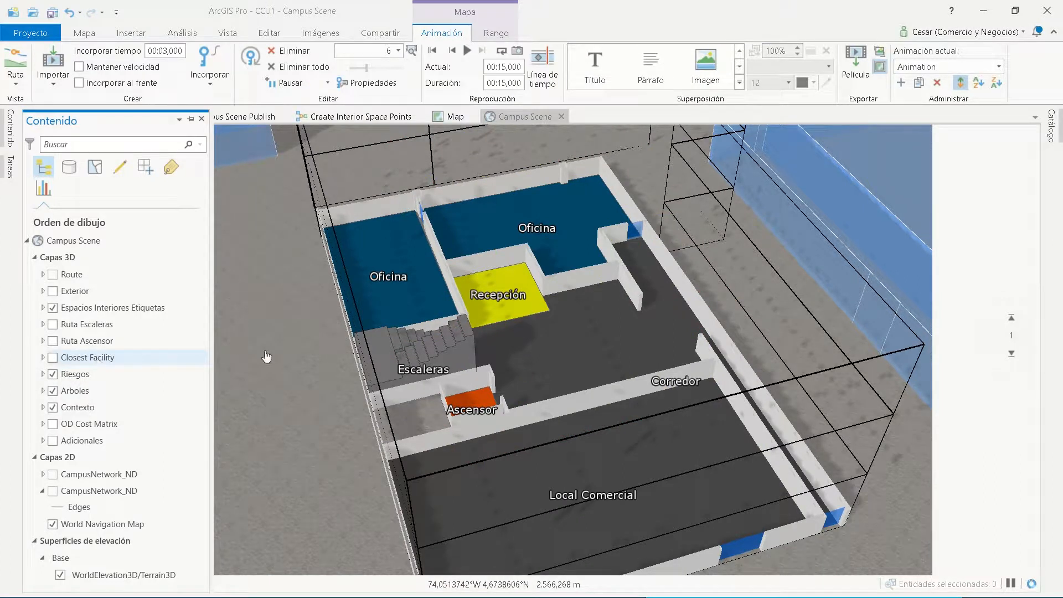
Raise the displayed floor to 3, examine its risk-coloured interior spaces up close, and bring up the layer list.
mouse_move(1023, 320)
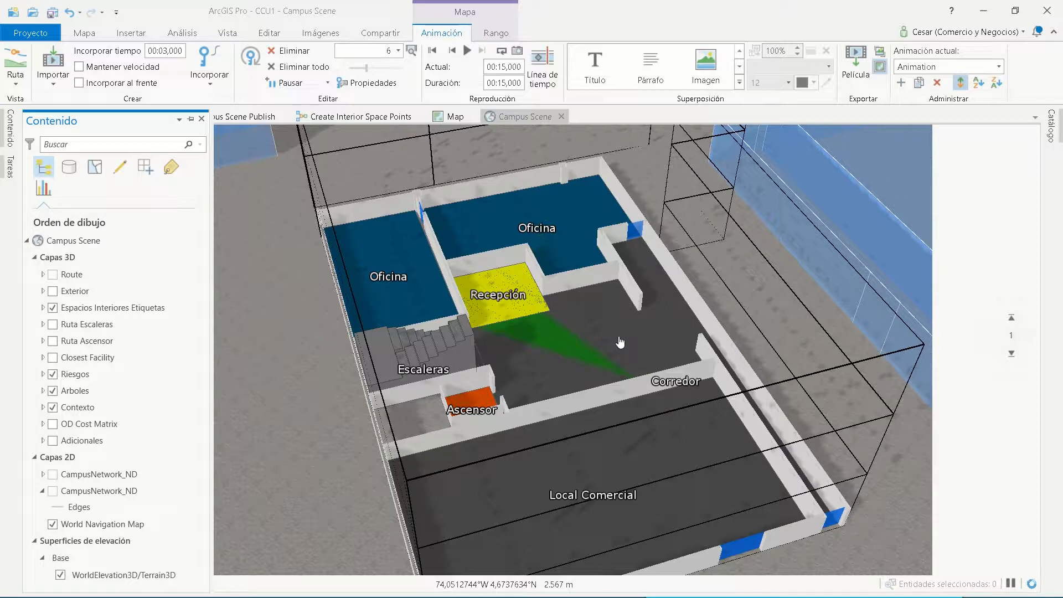
click(1011, 317)
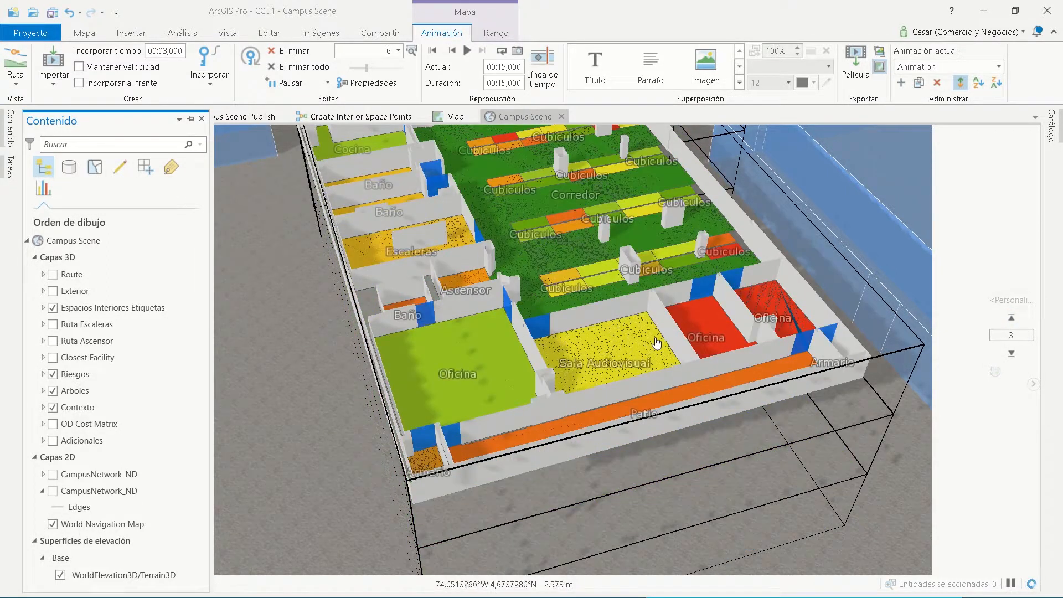
click(656, 341)
middle_drag(657, 348, 654, 364)
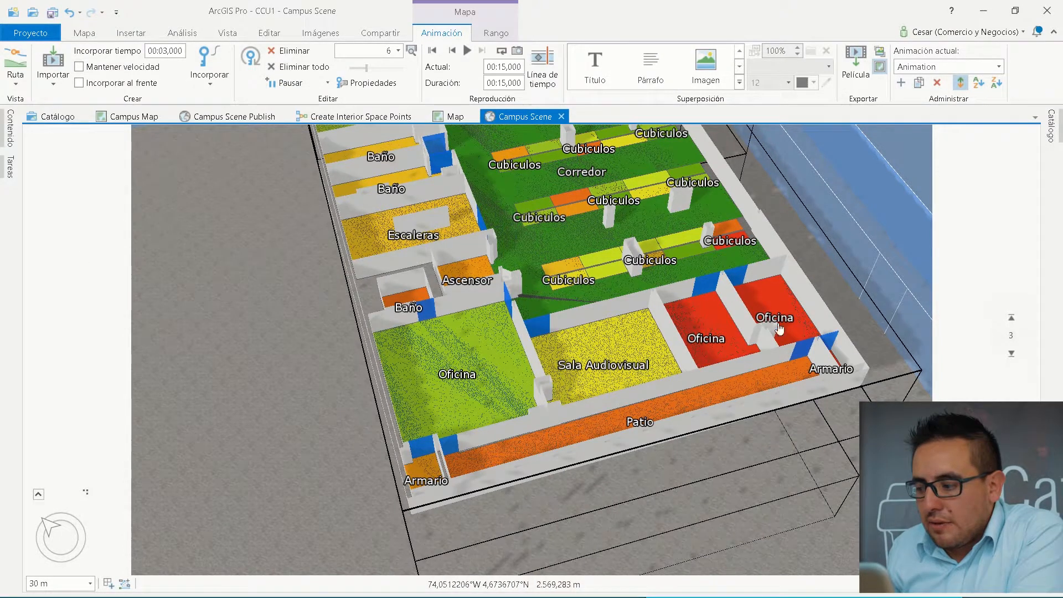
click(10, 136)
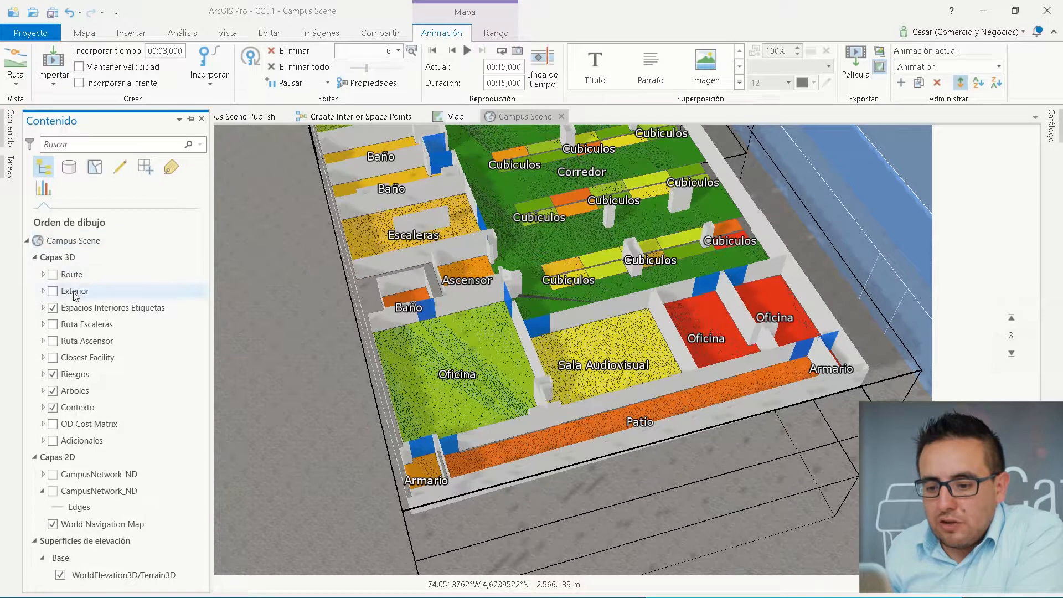
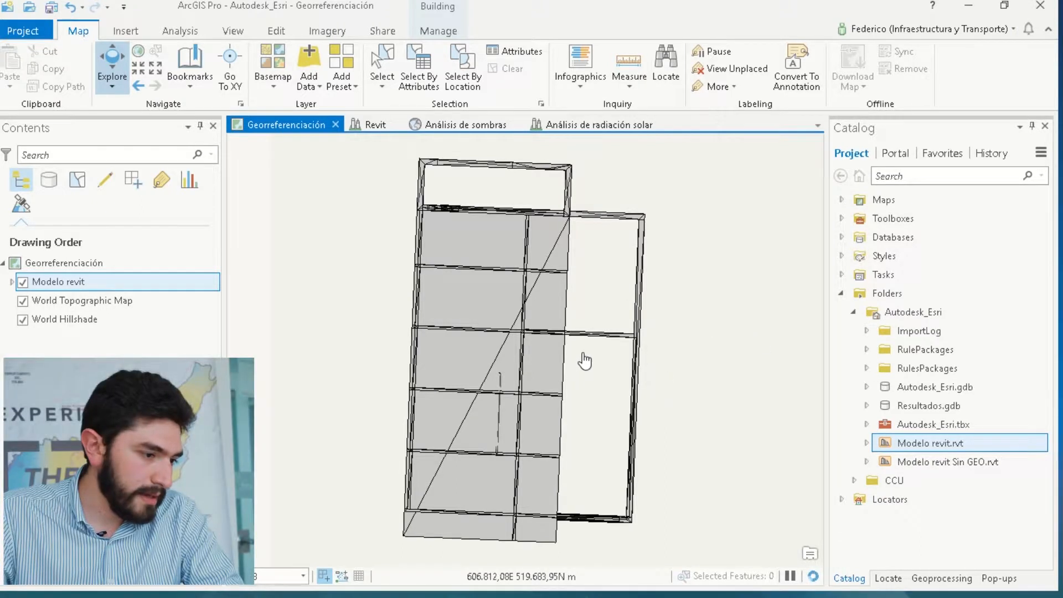
View the Revit model against its surrounding streets, and expand Modelo revit to its discipline sublayers with ExteriorShell collapsed.
scroll(579, 314, down, 5)
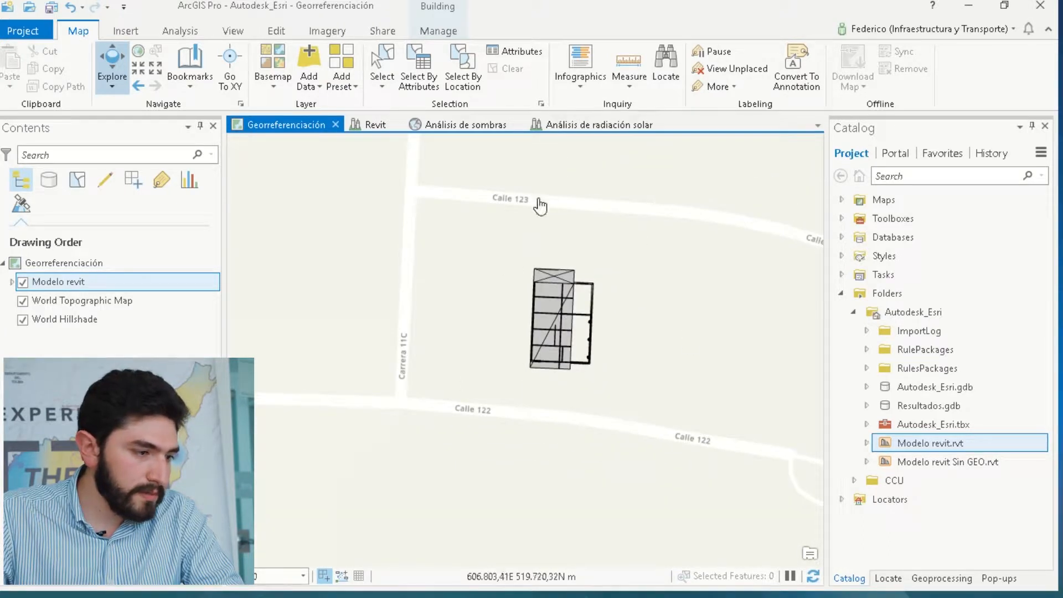
drag(660, 250, 625, 288)
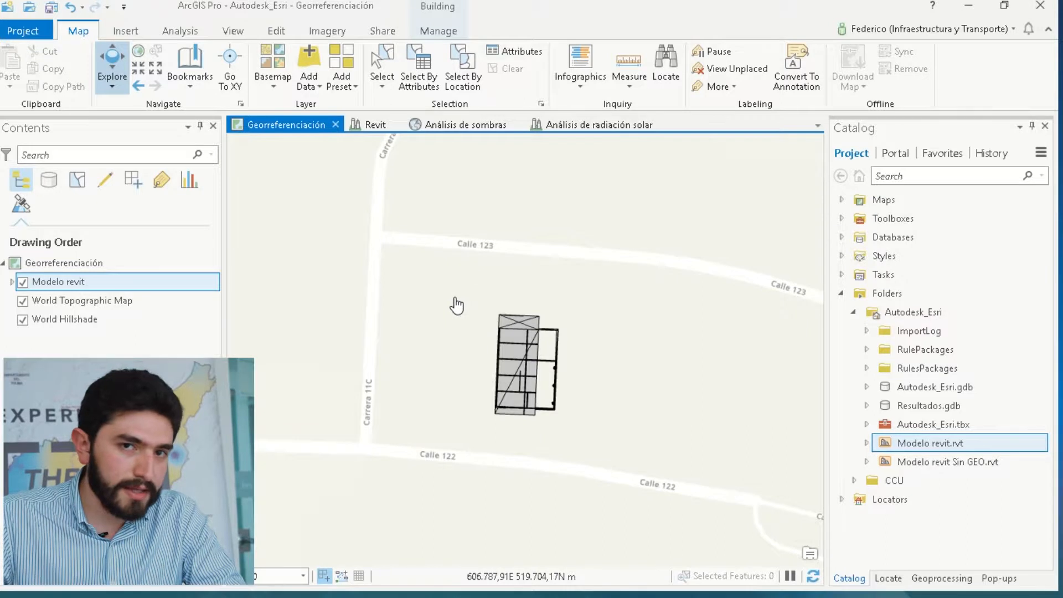
click(11, 282)
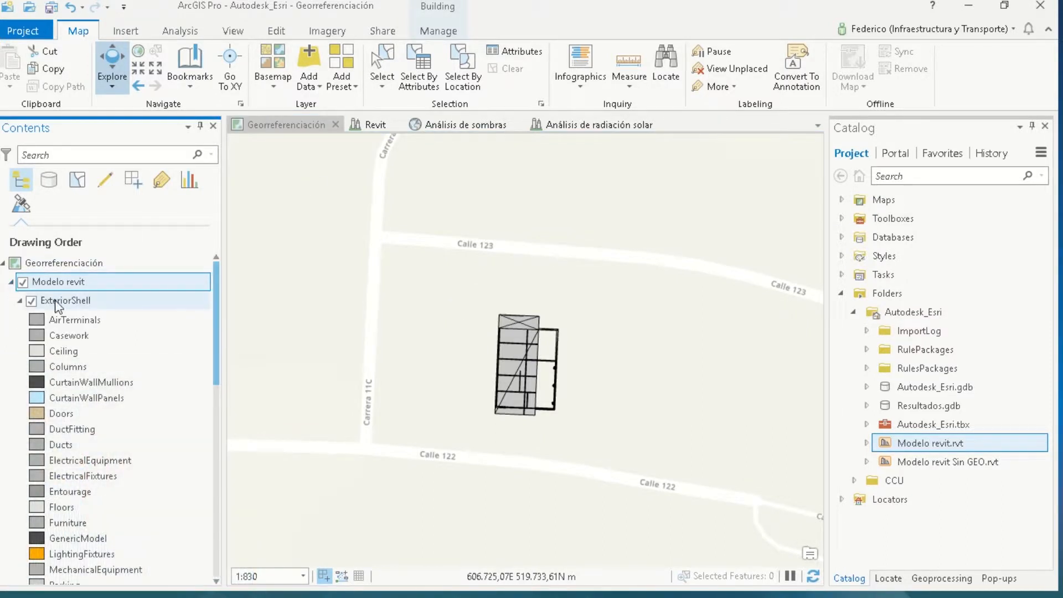
click(23, 302)
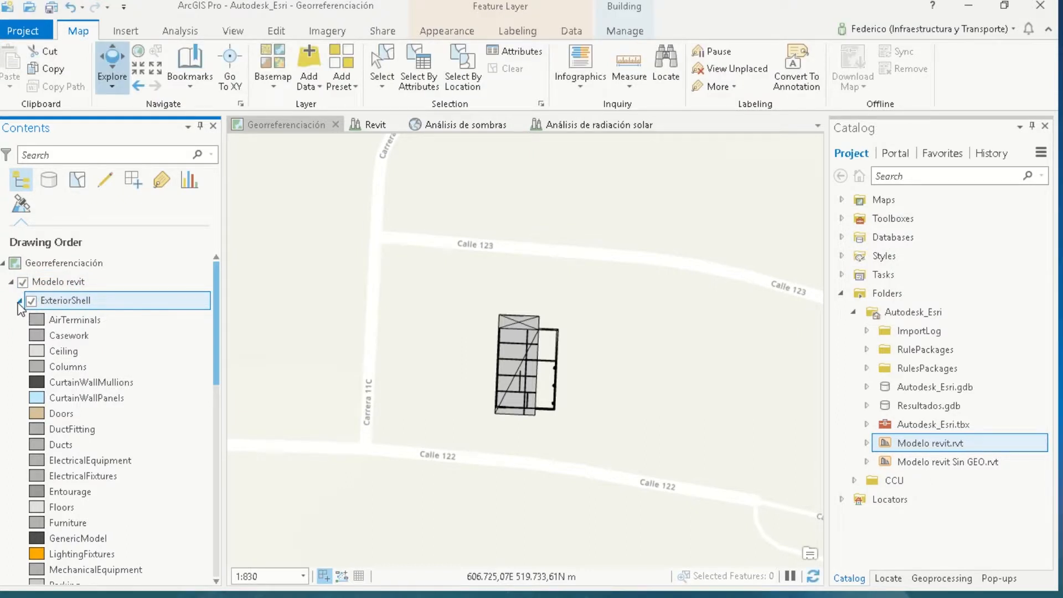
click(19, 301)
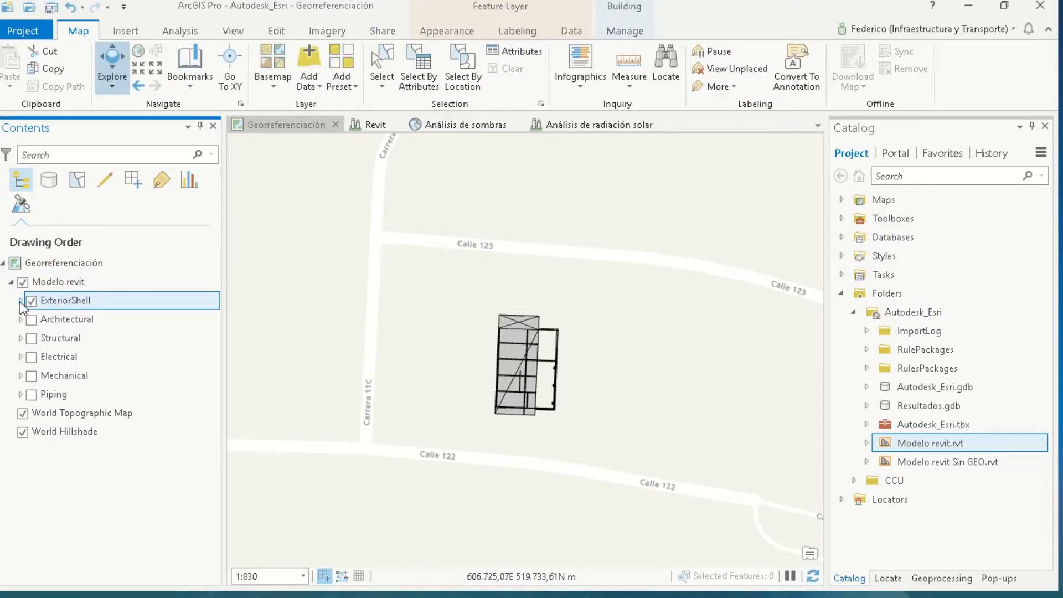
Turn on the Architectural, Structural, Electrical and Piping sublayers of Modelo revit in the Georreferenciación map.
click(31, 320)
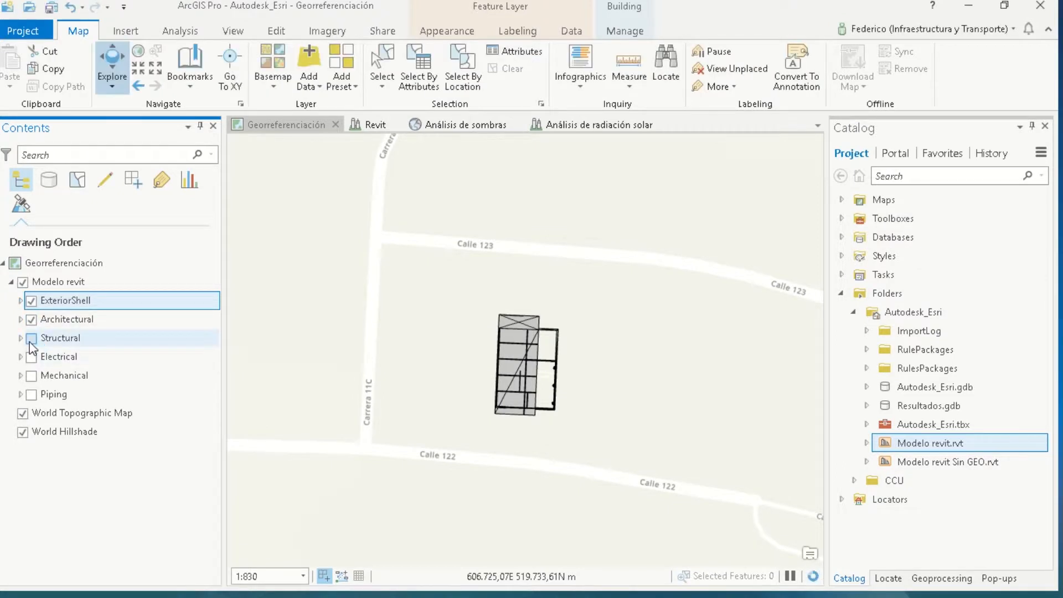
click(31, 338)
click(31, 357)
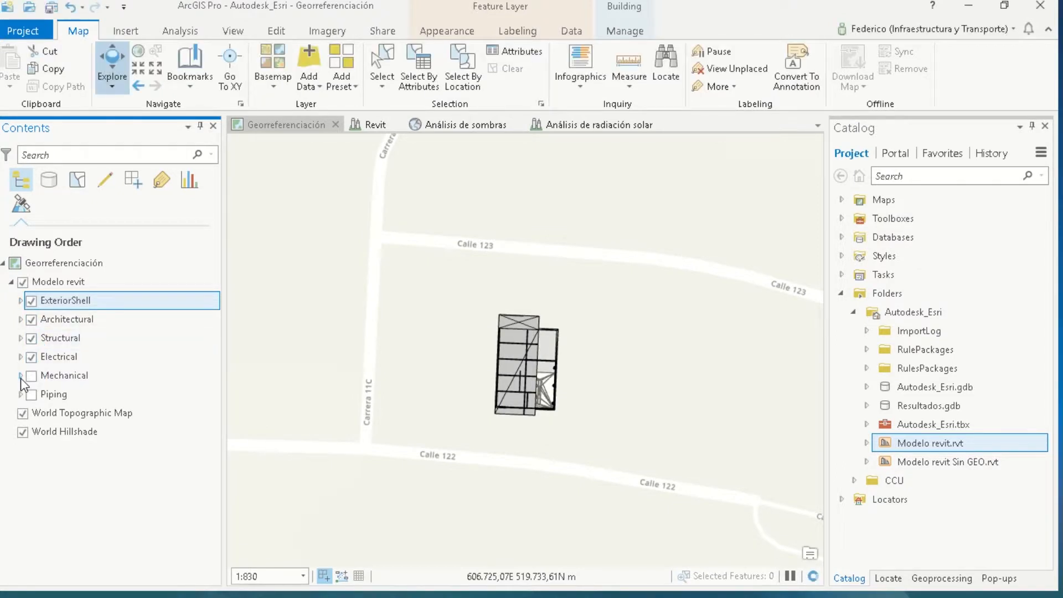
click(31, 394)
Switch to the Revit scene and orbit the 3D building to view its glazed side facade.
click(370, 124)
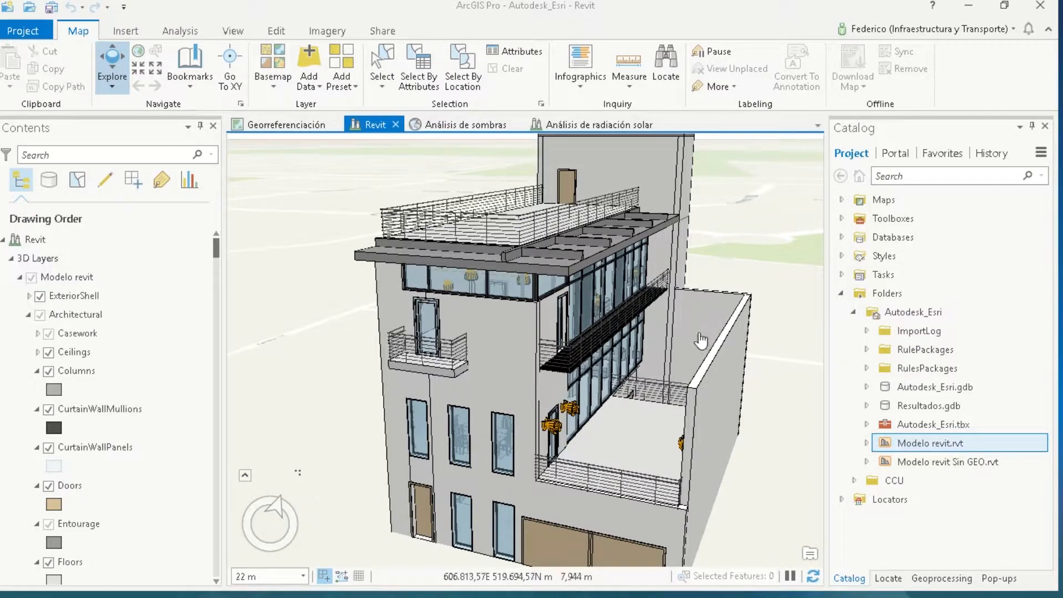
mouse_move(699, 342)
middle_down()
mouse_move(741, 384)
mouse_move(616, 352)
middle_up()
key(alt)
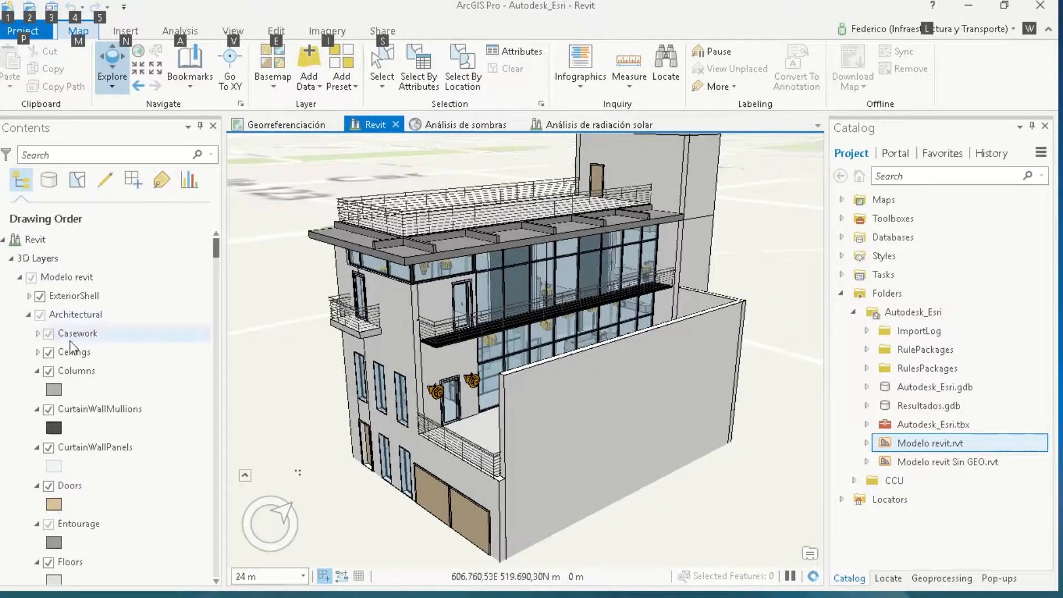
Collapse the symbology of the Columns, CurtainWallMullions and CurtainWallPanels layers under Architectural.
click(37, 370)
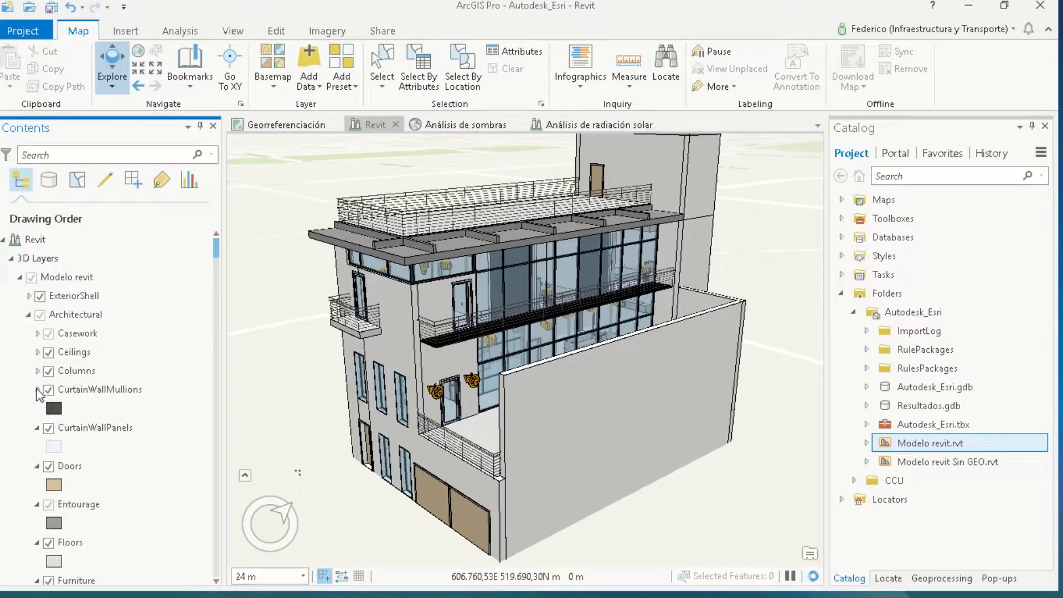
click(37, 389)
click(37, 408)
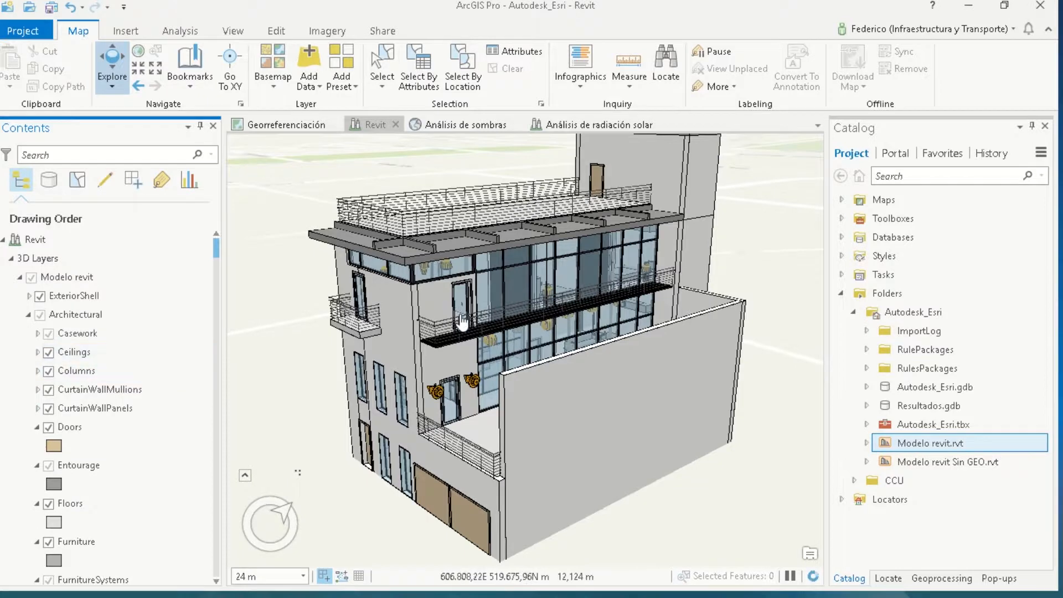
Examine the balcony railing, door and curtain wall of the Revit building up close.
scroll(560, 400, up, 5)
scroll(560, 400, up, 2)
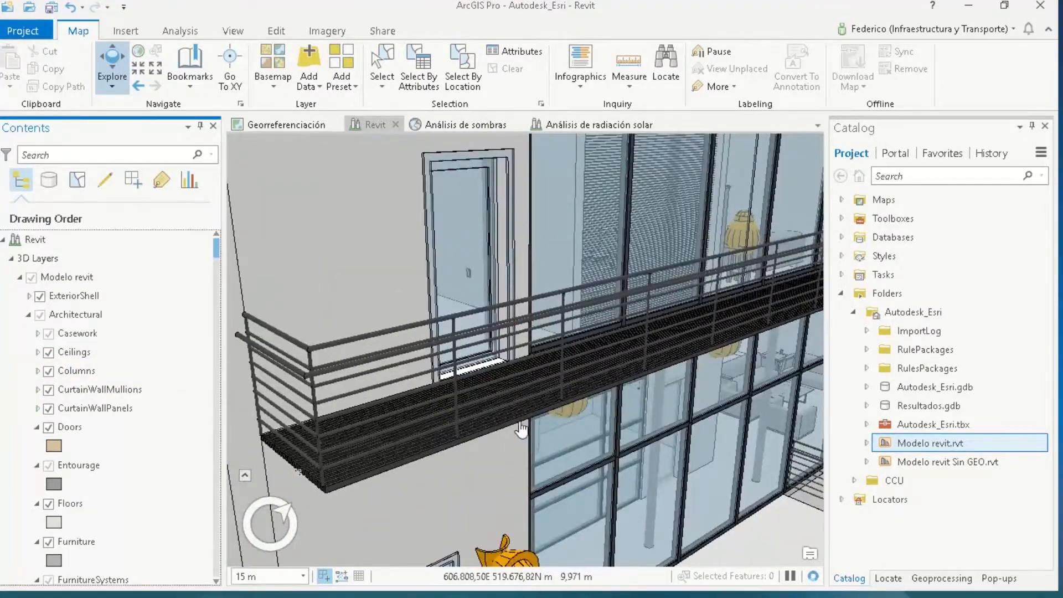
scroll(575, 394, up, 3)
mouse_move(578, 393)
middle_down()
mouse_move(529, 416)
mouse_move(567, 395)
middle_up()
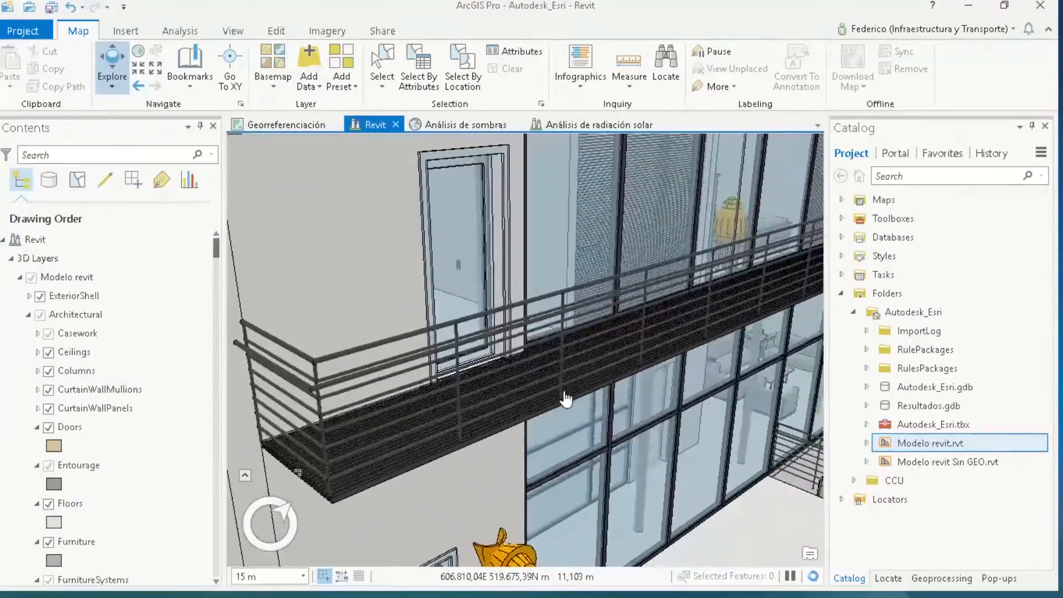
key(alt)
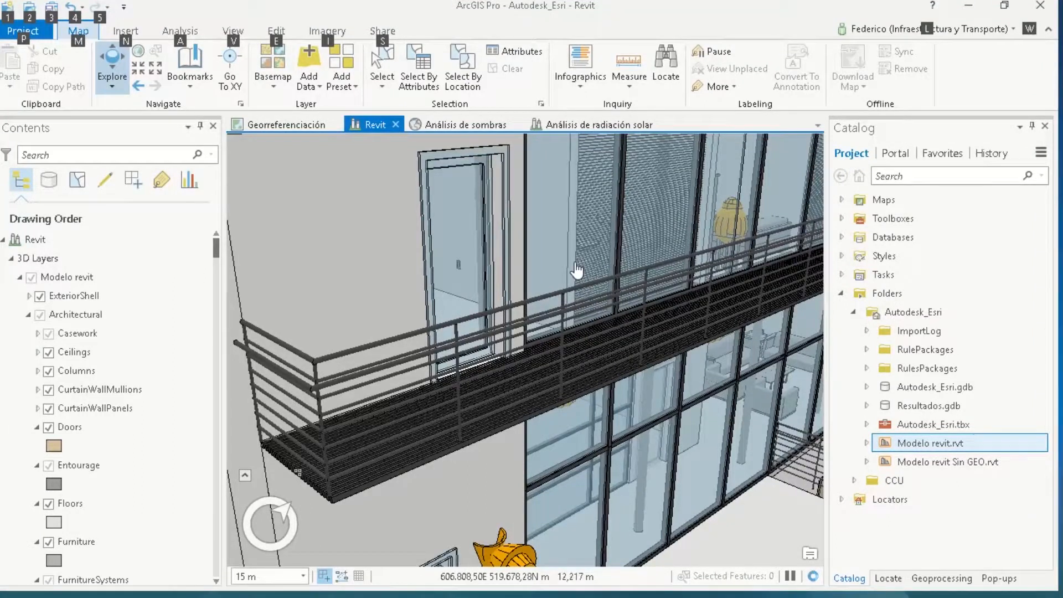
key(alt)
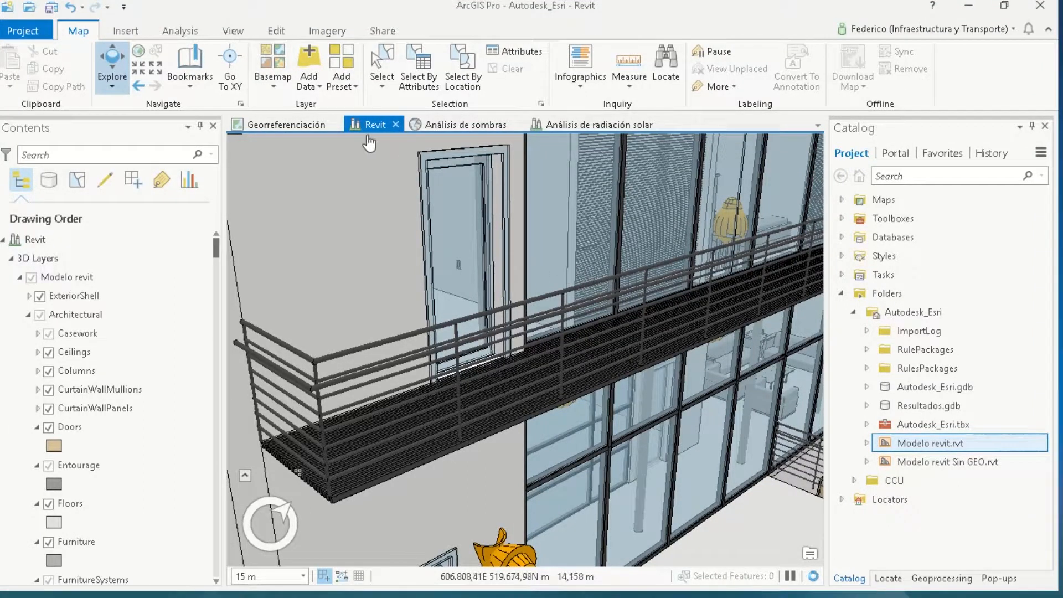
Collapse the Architectural sublayer group of Modelo revit in the Revit scene and select it.
scroll(581, 266, up, 3)
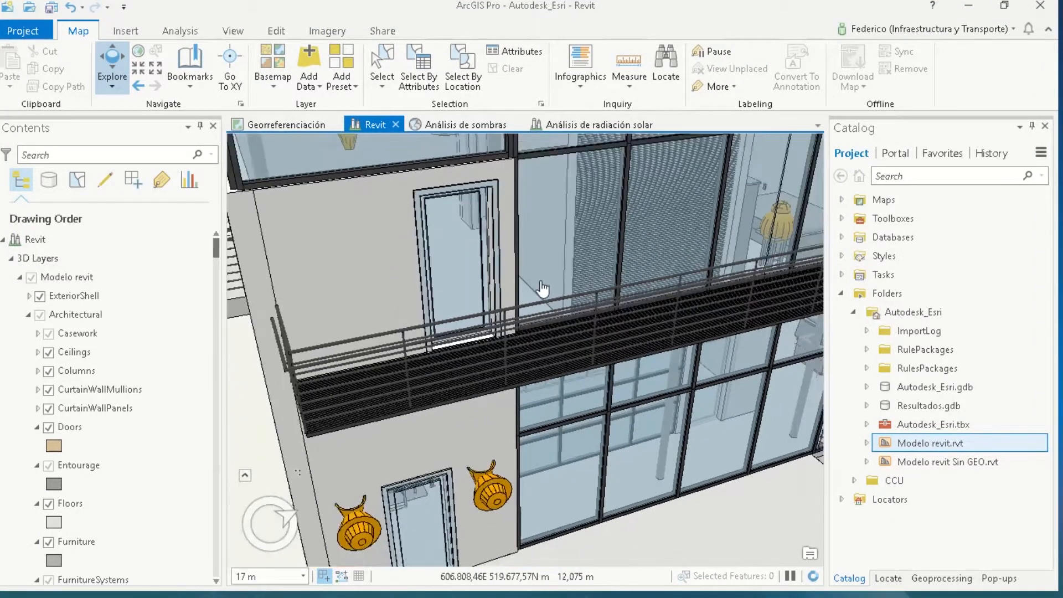
scroll(543, 287, down, 3)
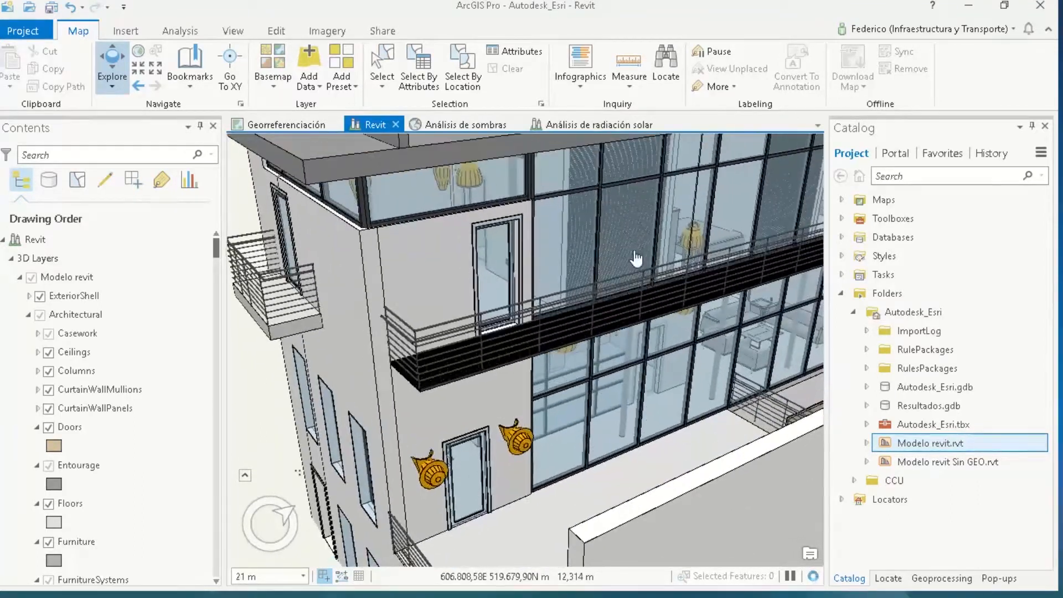
click(29, 315)
click(55, 315)
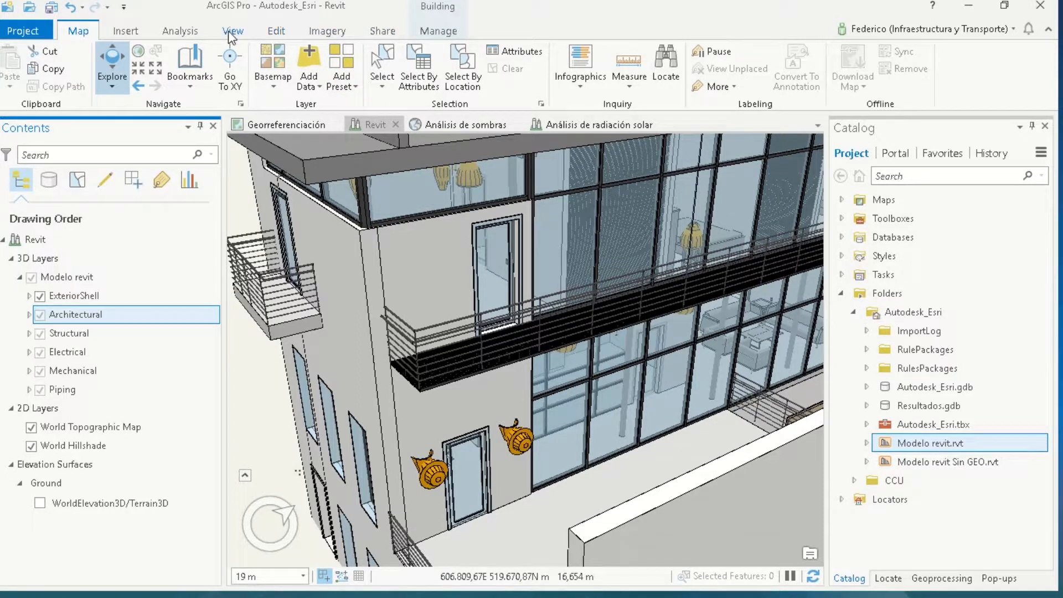
Select the ExteriorShell layer and swipe it across the 3D building to look behind the facade.
key(Up)
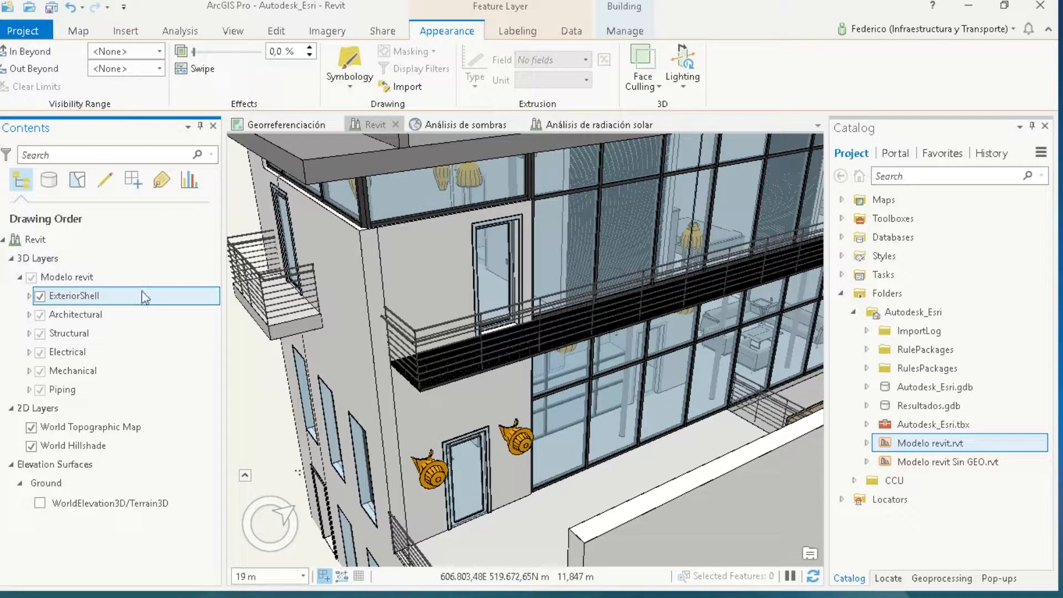
click(197, 68)
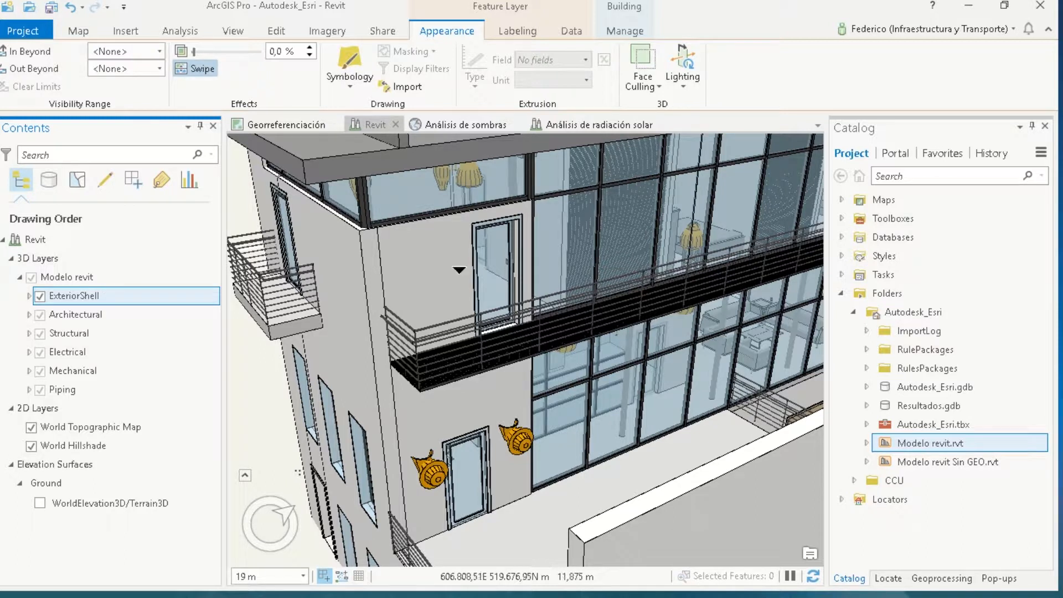
drag(435, 261, 631, 238)
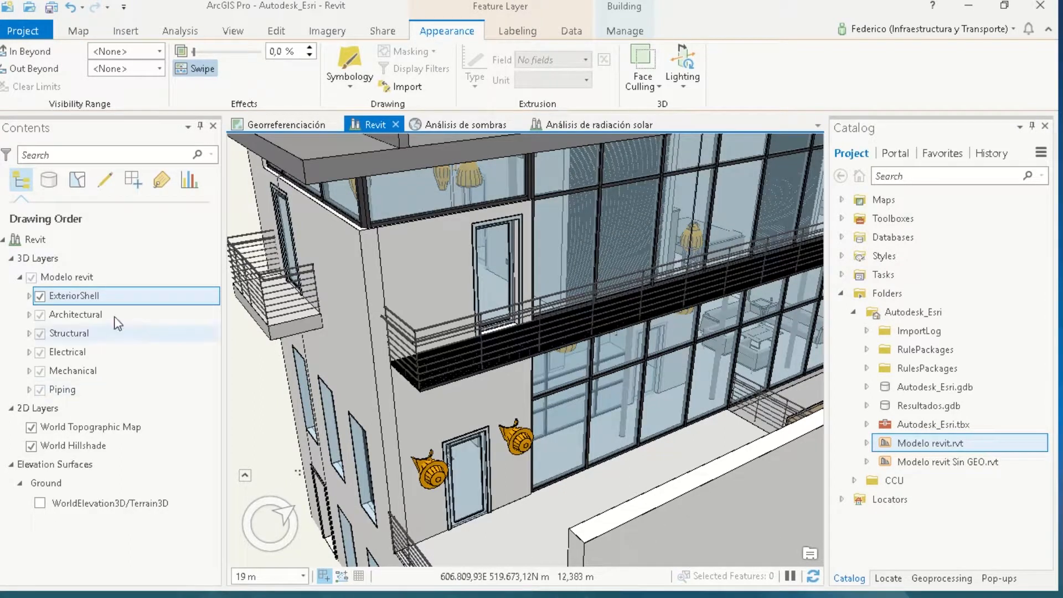
Select the Architectural sublayer and swipe it across the building facade to look beneath it.
click(71, 333)
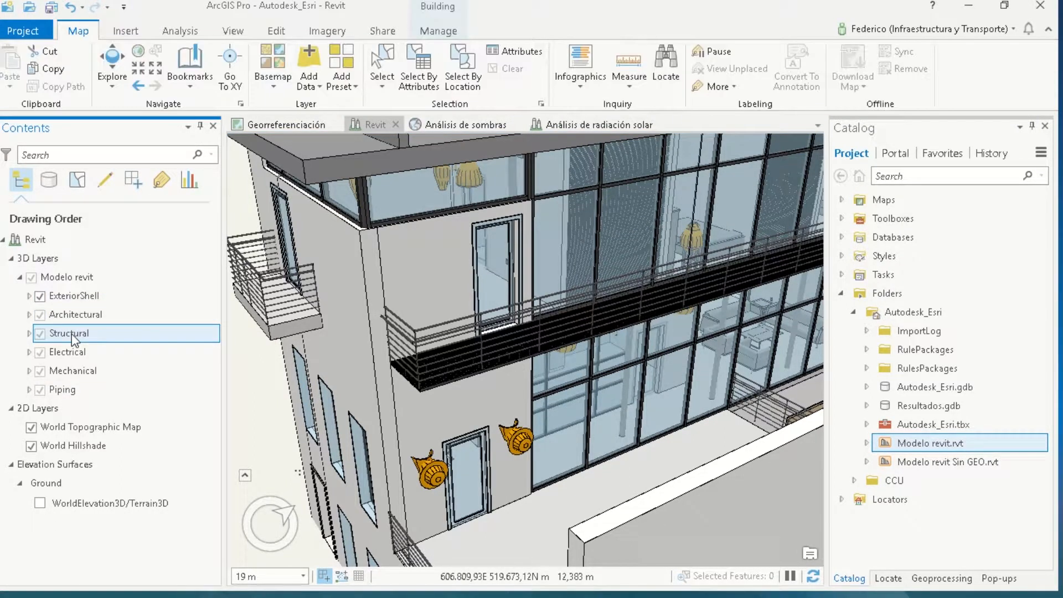
click(87, 315)
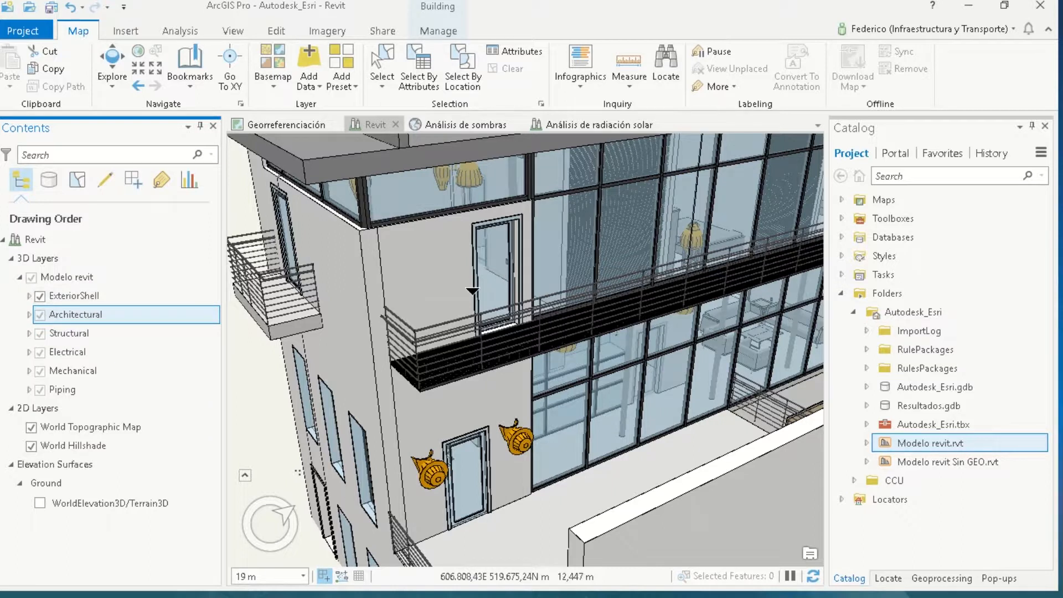
drag(501, 243, 661, 496)
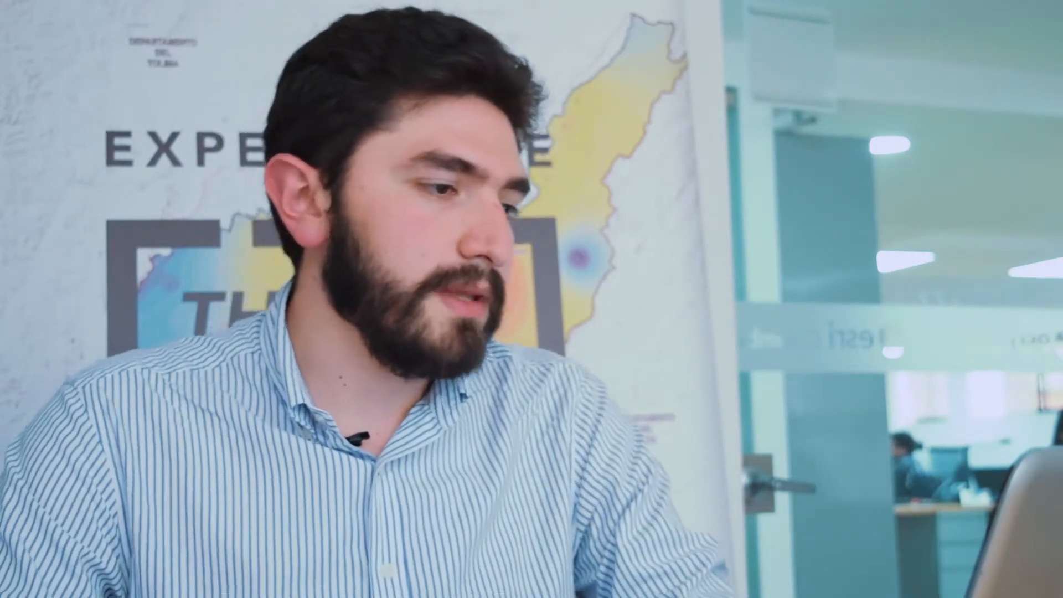
Switch to the Análisis de sombras scene and examine the Revit building among its neighbours from several angles.
click(454, 126)
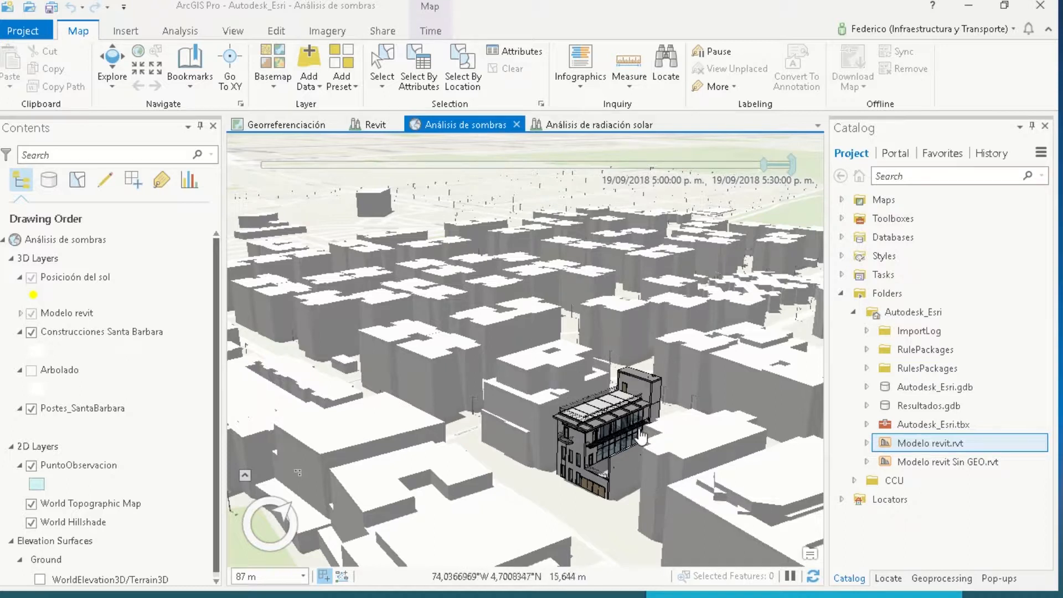
middle_drag(535, 425, 664, 517)
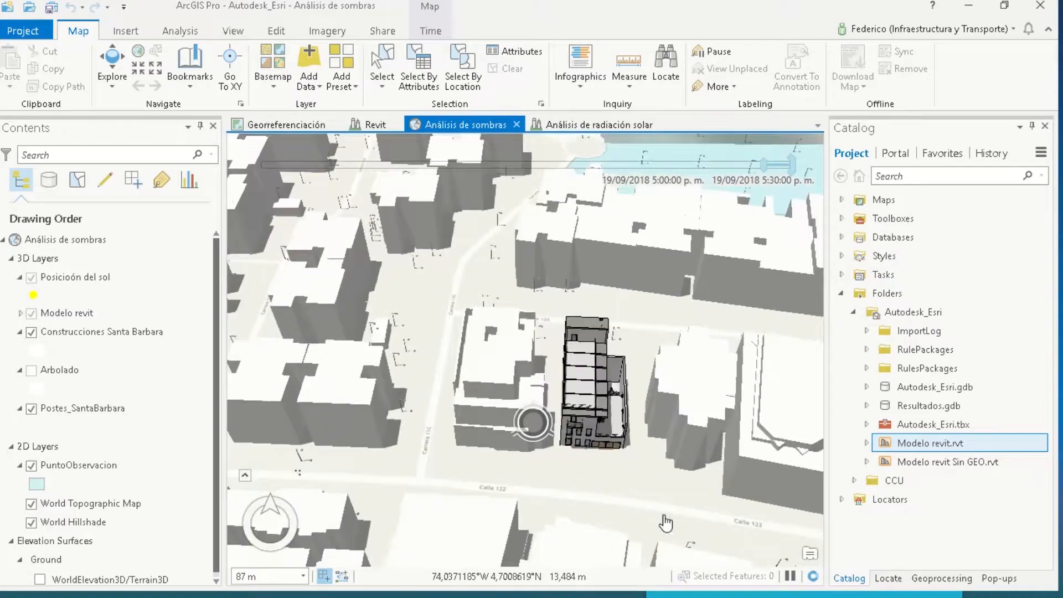
drag(674, 408, 535, 379)
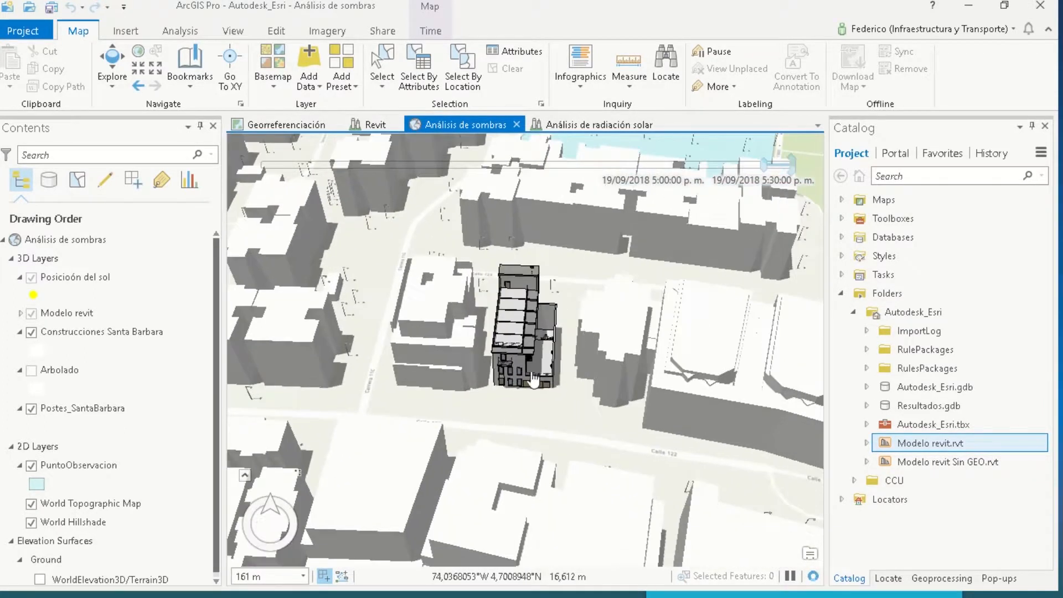
key(alt)
scroll(534, 378, up, 5)
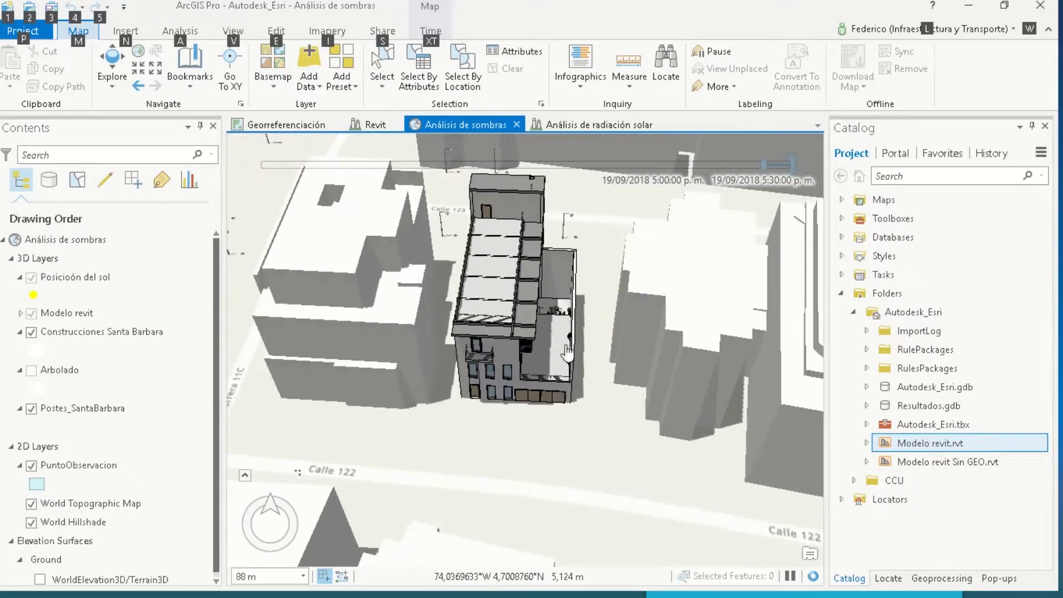
middle_drag(483, 332, 481, 309)
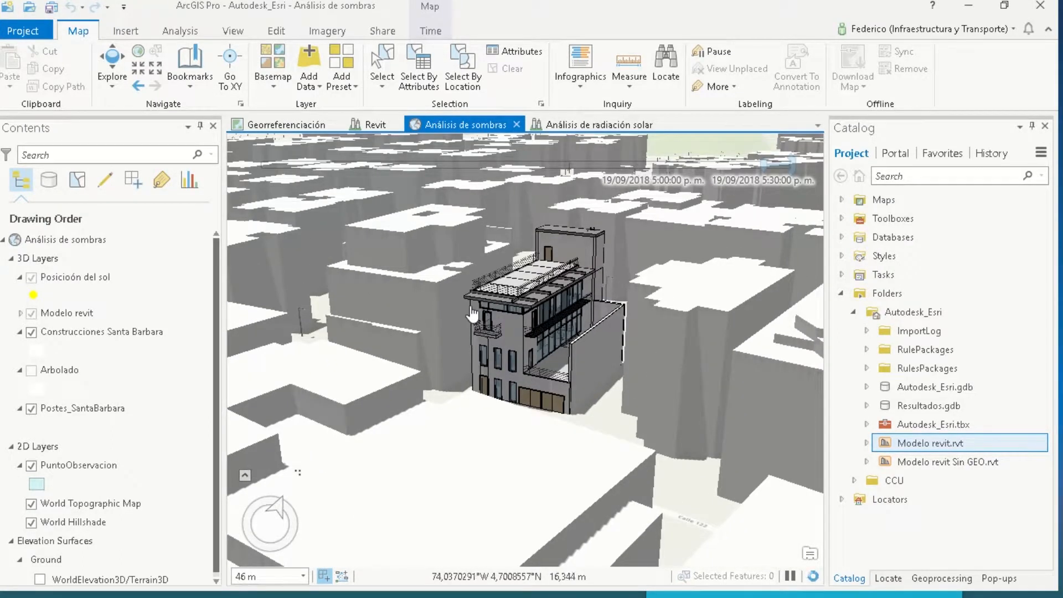
mouse_move(470, 364)
middle_down()
mouse_move(679, 387)
mouse_move(711, 375)
mouse_move(713, 385)
middle_up()
key(alt)
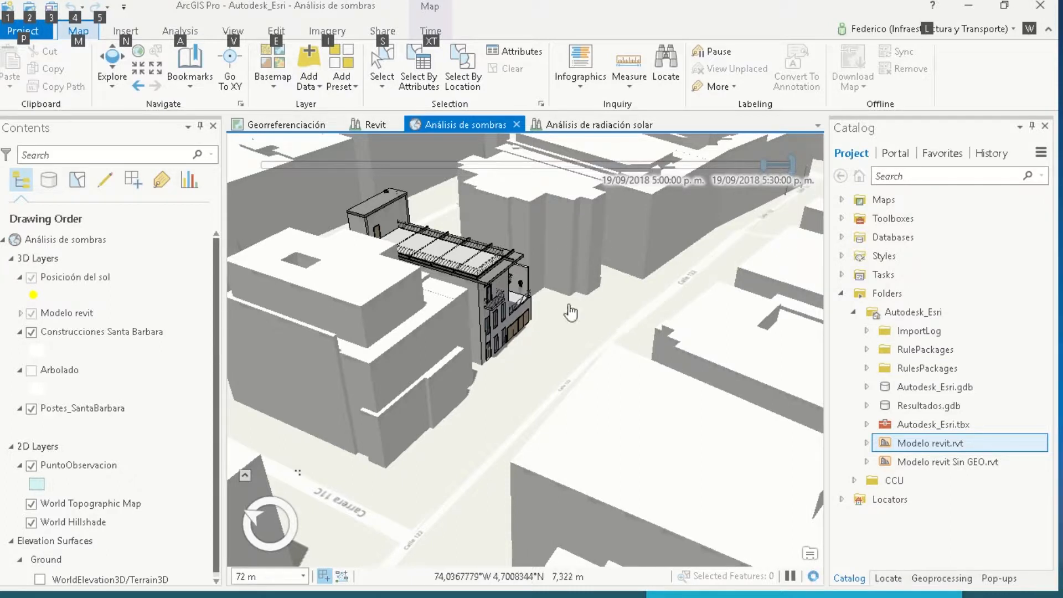
middle_drag(382, 357, 593, 317)
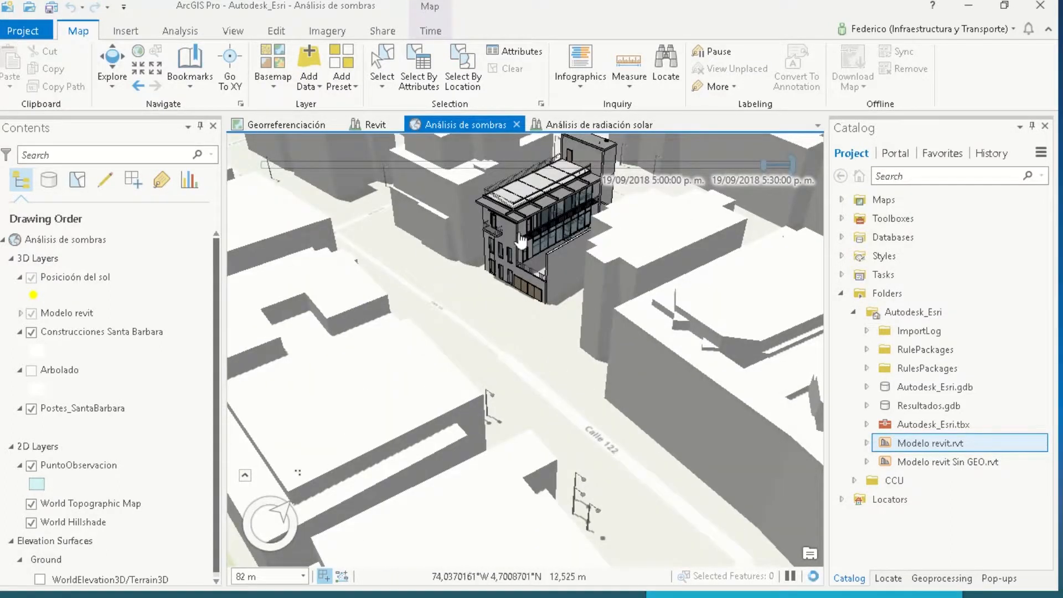
Frame the Revit building from above and play the shadow animation for 19/09/2018 from 6:00 a.m. to 5:30 p.m.
middle_drag(588, 239, 583, 263)
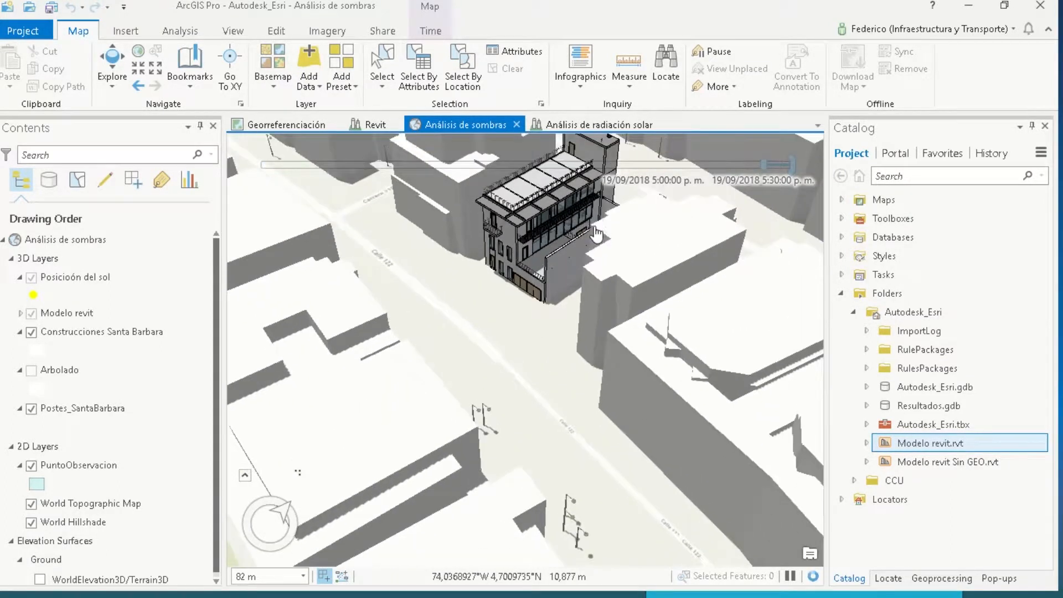
drag(582, 264, 533, 410)
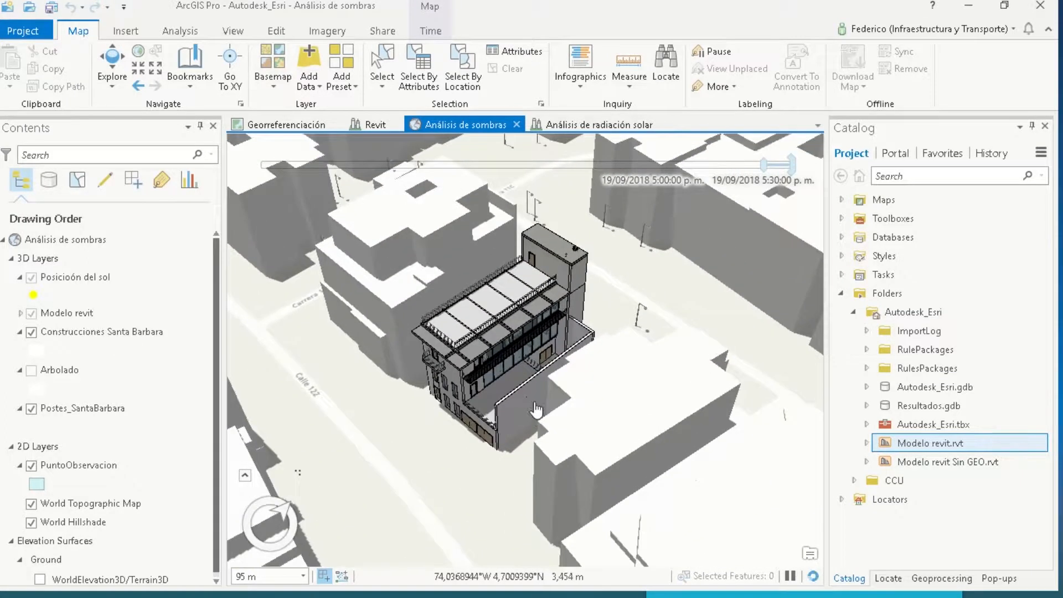
mouse_move(460, 141)
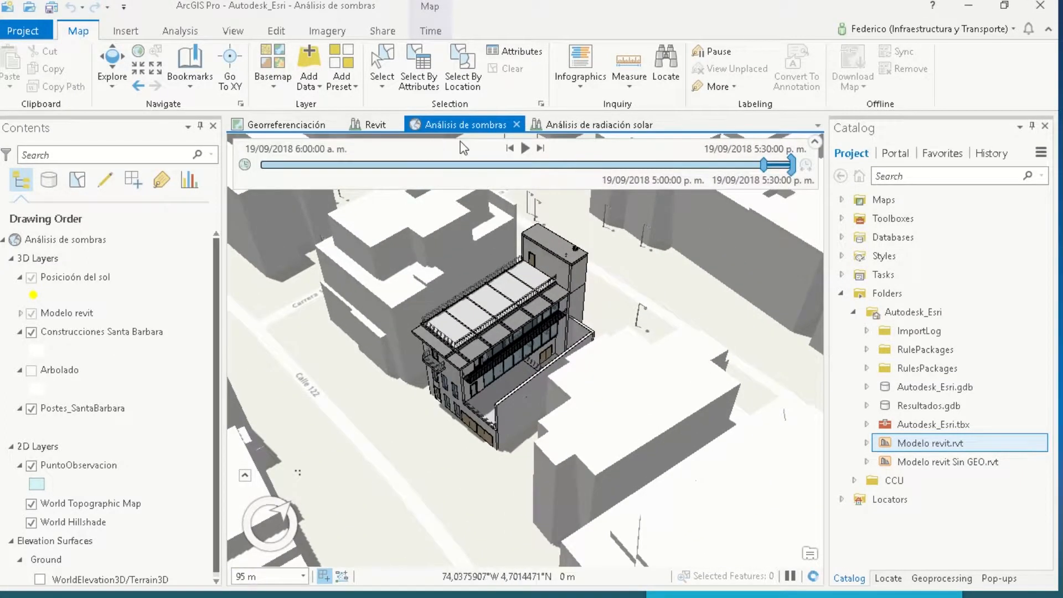
click(524, 148)
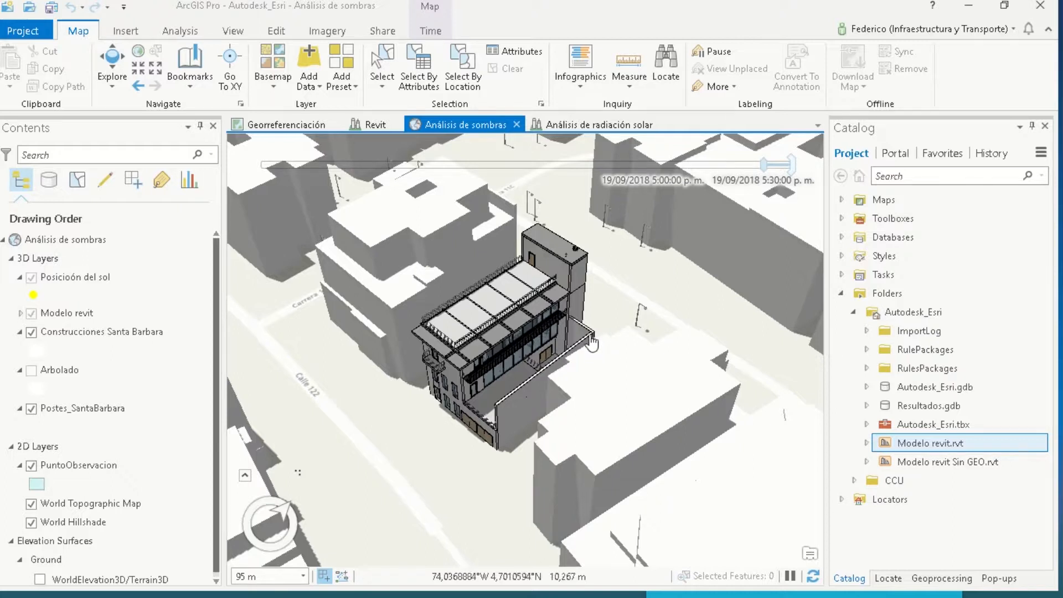
Switch to the Análisis de radiación solar scene and view the building's radiation-coloured roof and facade from above.
click(572, 124)
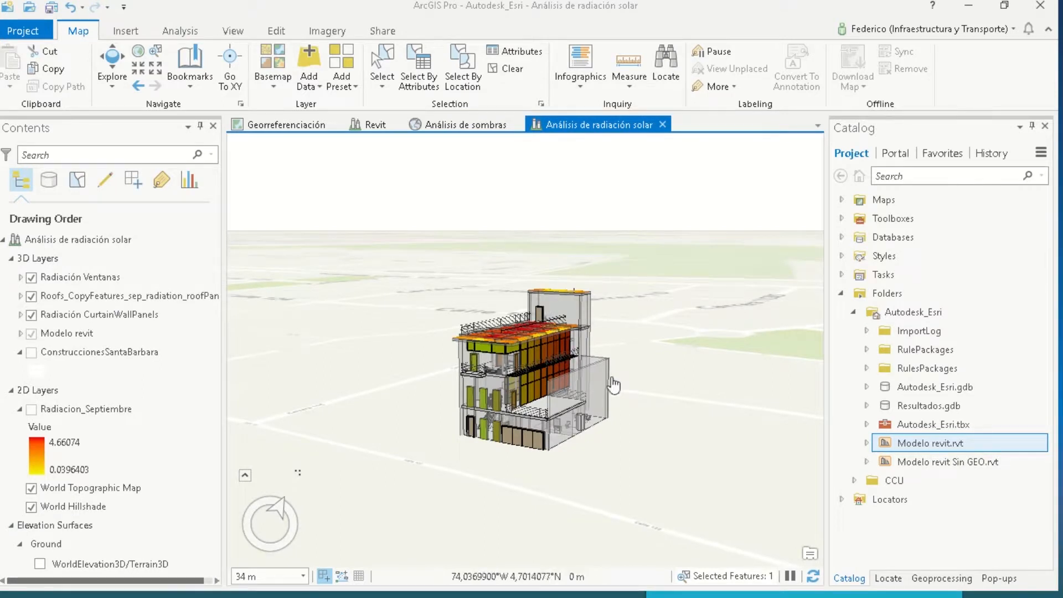
middle_drag(604, 350, 589, 392)
middle_drag(493, 473, 409, 530)
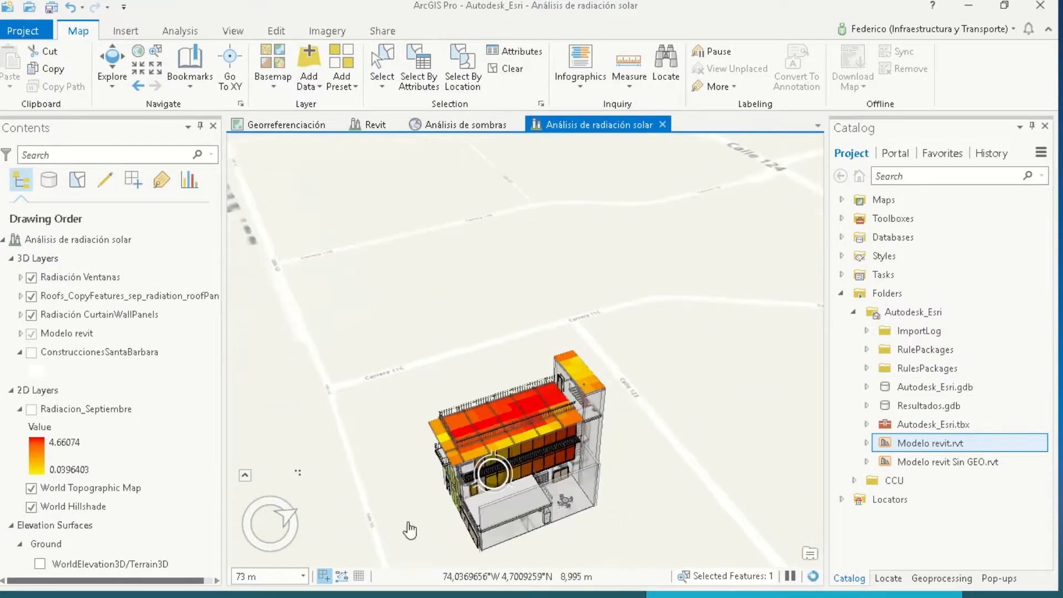
drag(409, 530, 587, 339)
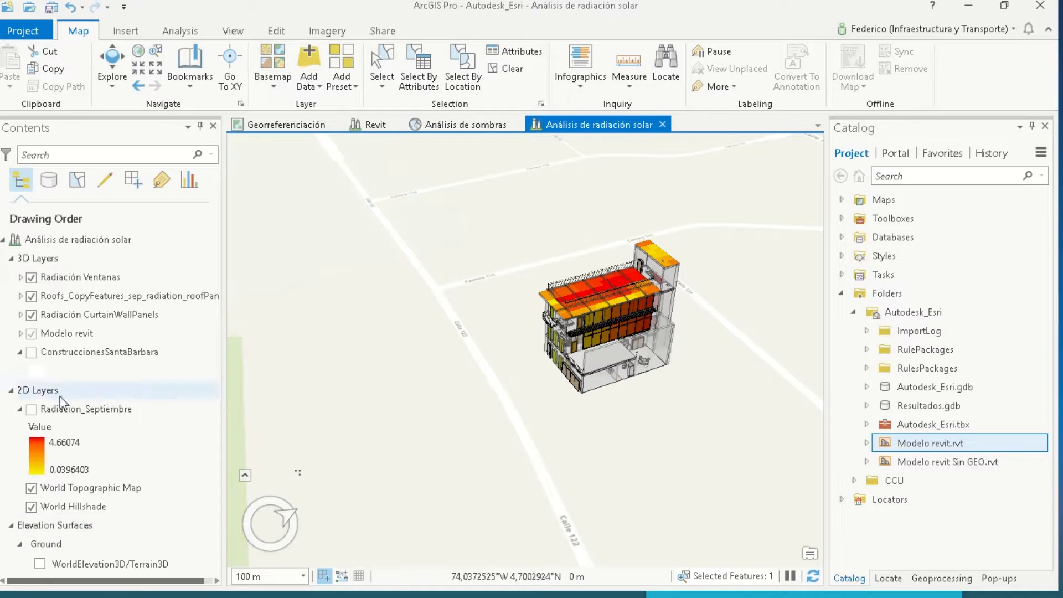
Show the Radiacion_Septiembre raster temporarily to compare it with the building's roof up close, and hide it again.
click(31, 410)
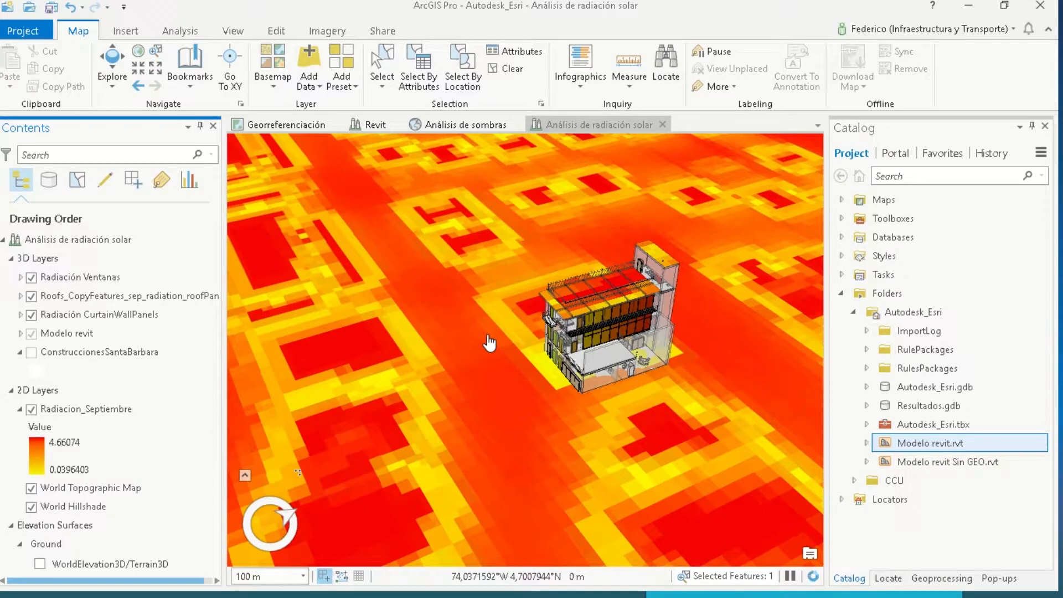
scroll(609, 266, up, 5)
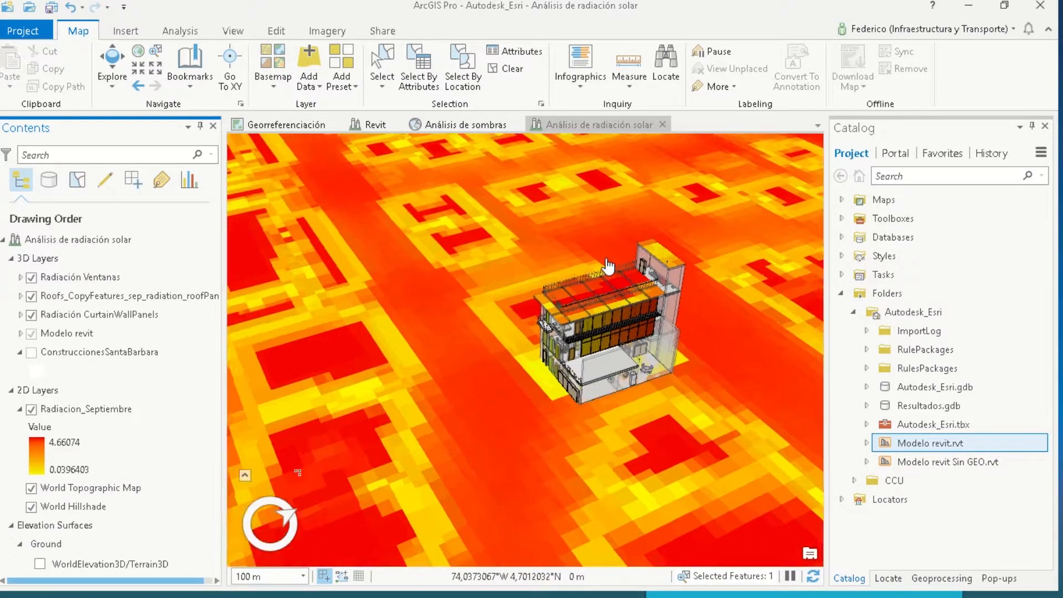
scroll(609, 266, up, 3)
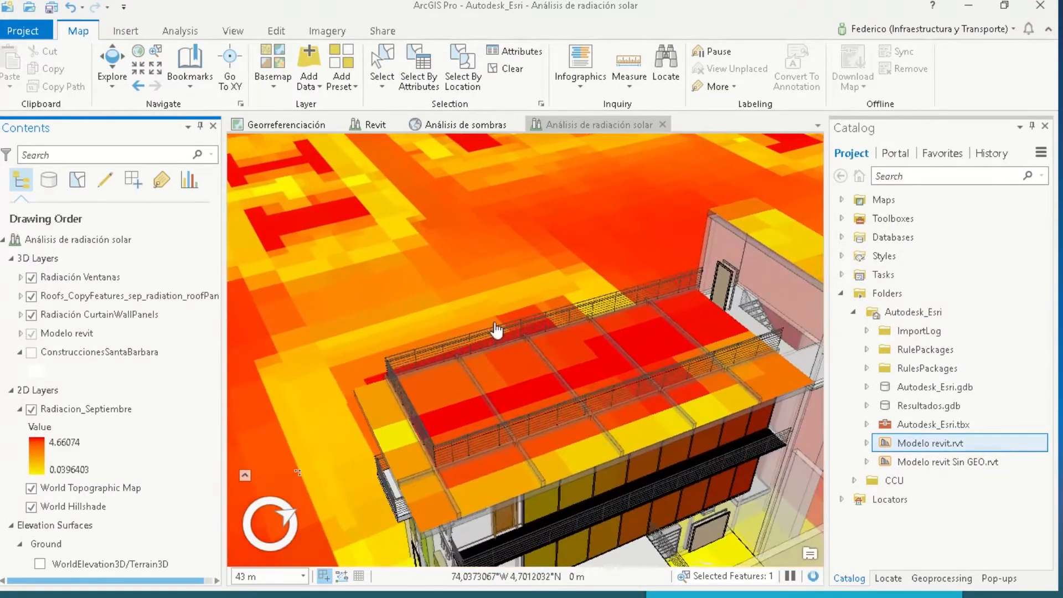
click(31, 409)
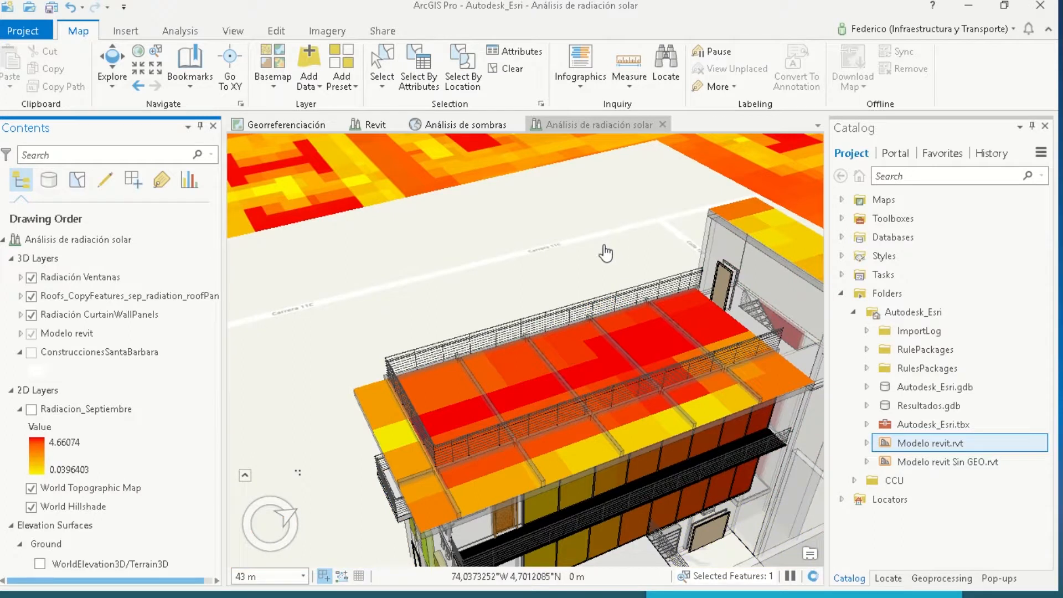
Examine the solar radiation colours on the building's roofs, windows and curtain wall panels from all sides.
middle_drag(541, 314, 277, 267)
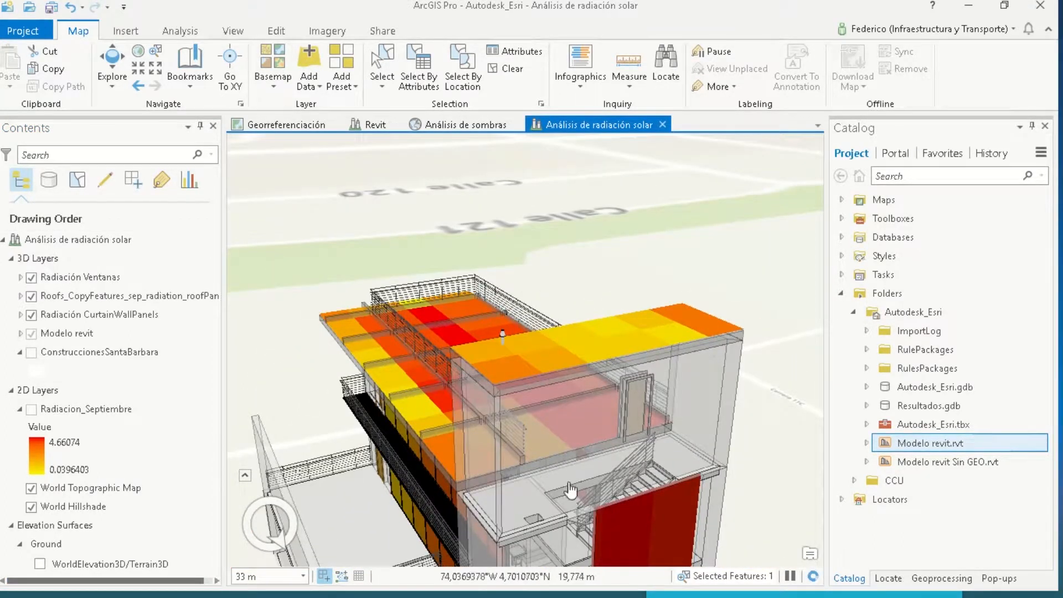
drag(576, 492, 507, 235)
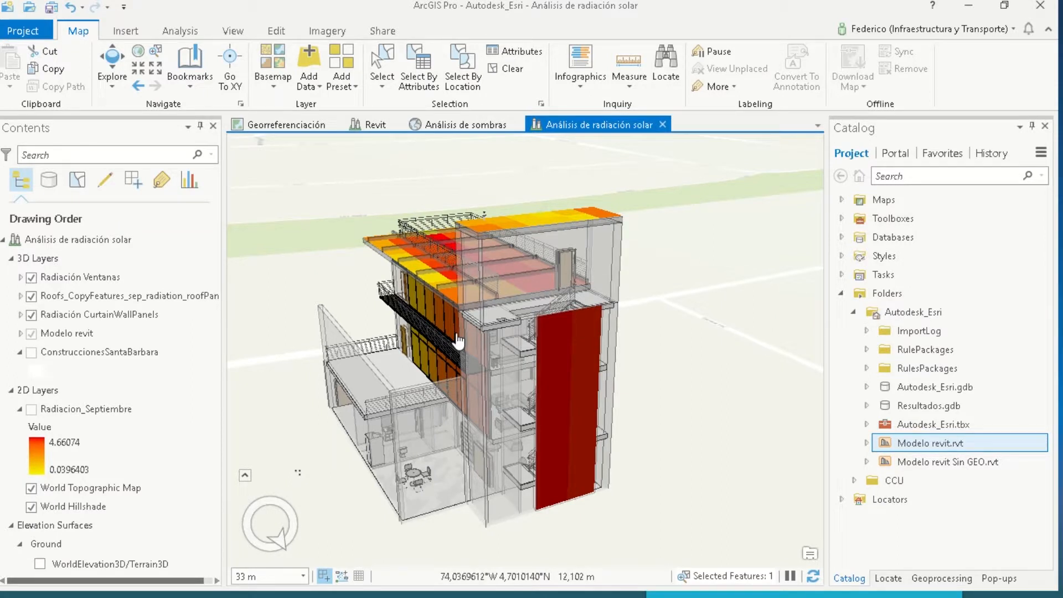
middle_drag(403, 339, 419, 273)
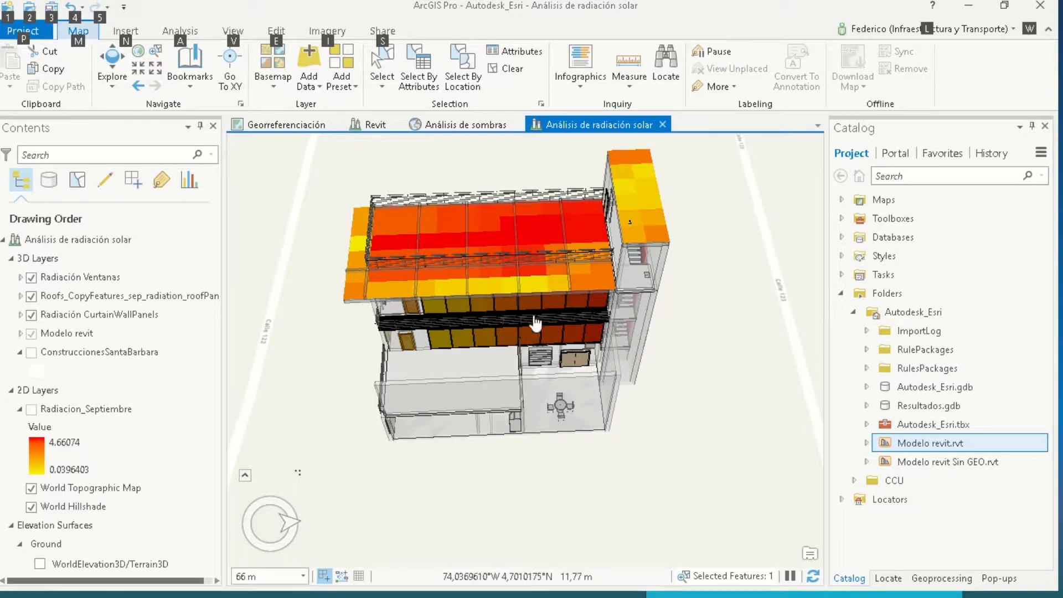
middle_drag(565, 205, 464, 284)
key(alt)
drag(464, 283, 538, 323)
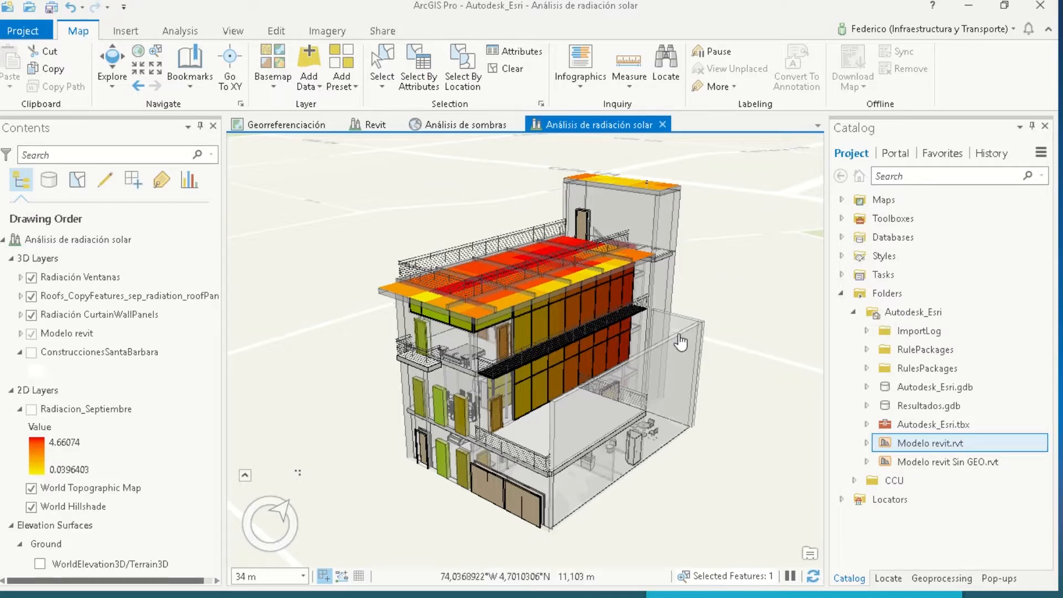
middle_drag(646, 308, 626, 302)
key(alt)
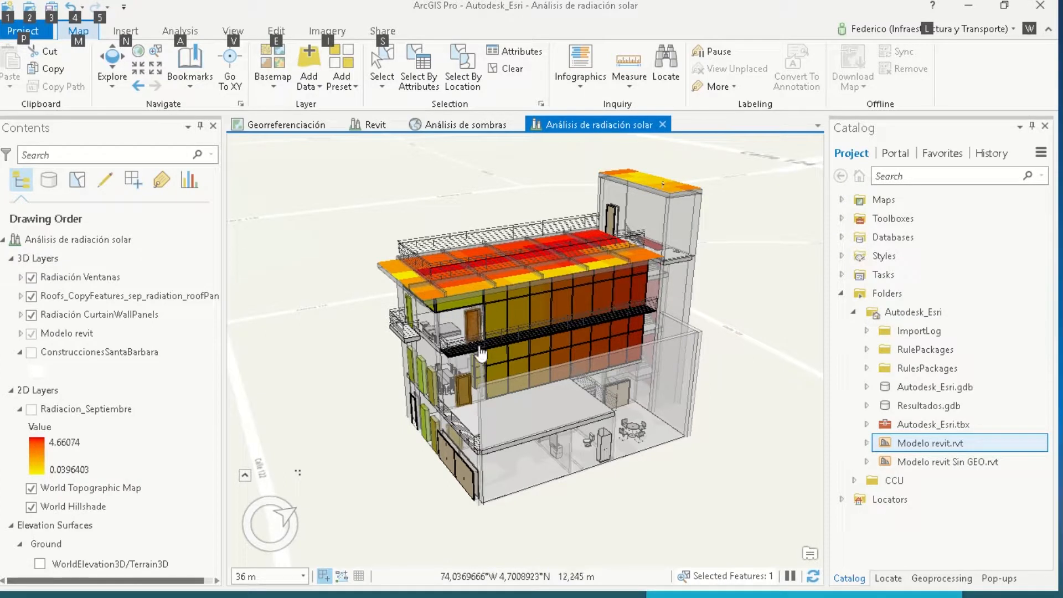
middle_drag(473, 325, 385, 349)
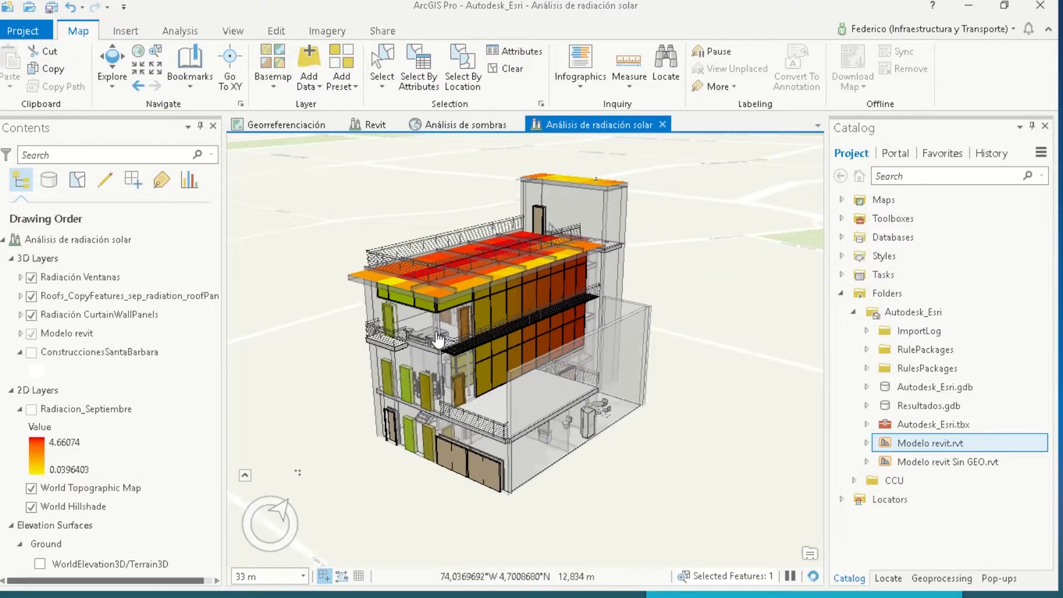
middle_drag(572, 304, 575, 314)
key(alt)
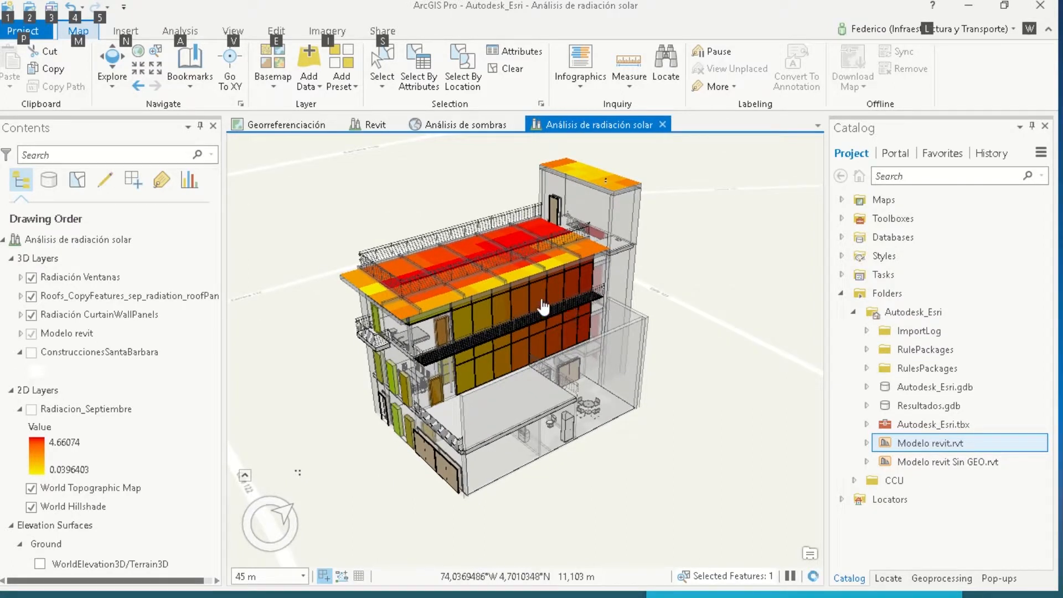
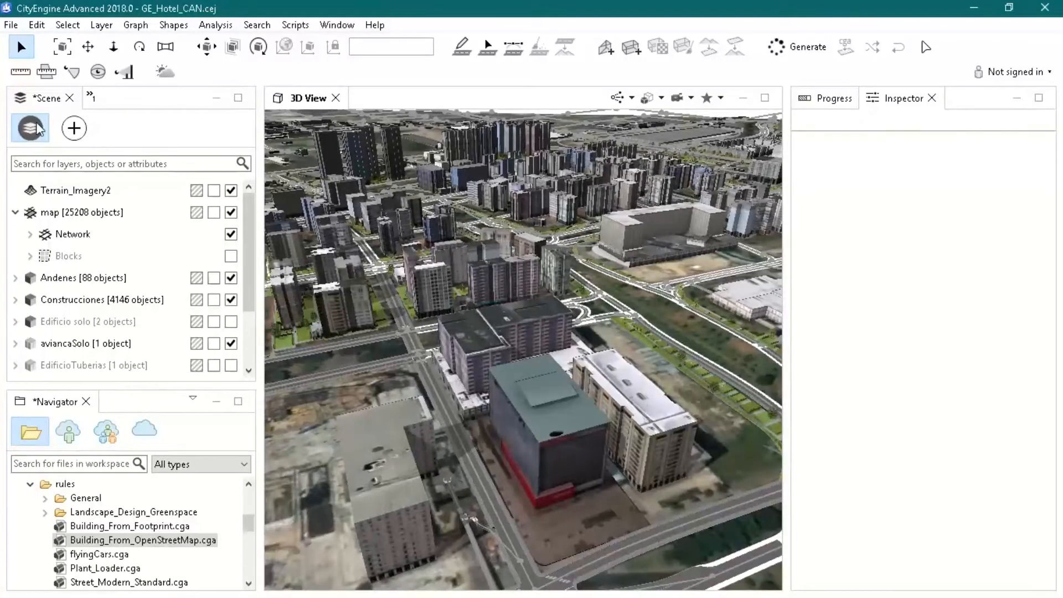
Open the Building_From_OpenStreetMap.cga rule in CityEngine and examine its Levels, Eave_Ht and Ridge_Ht attributes and the _getLevels function.
click(92, 98)
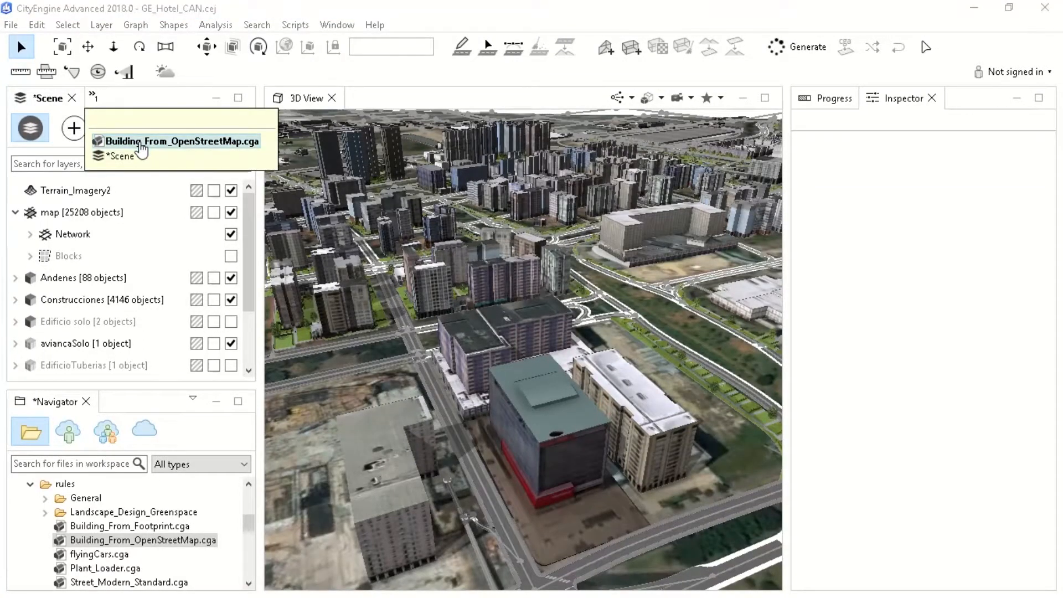
click(151, 142)
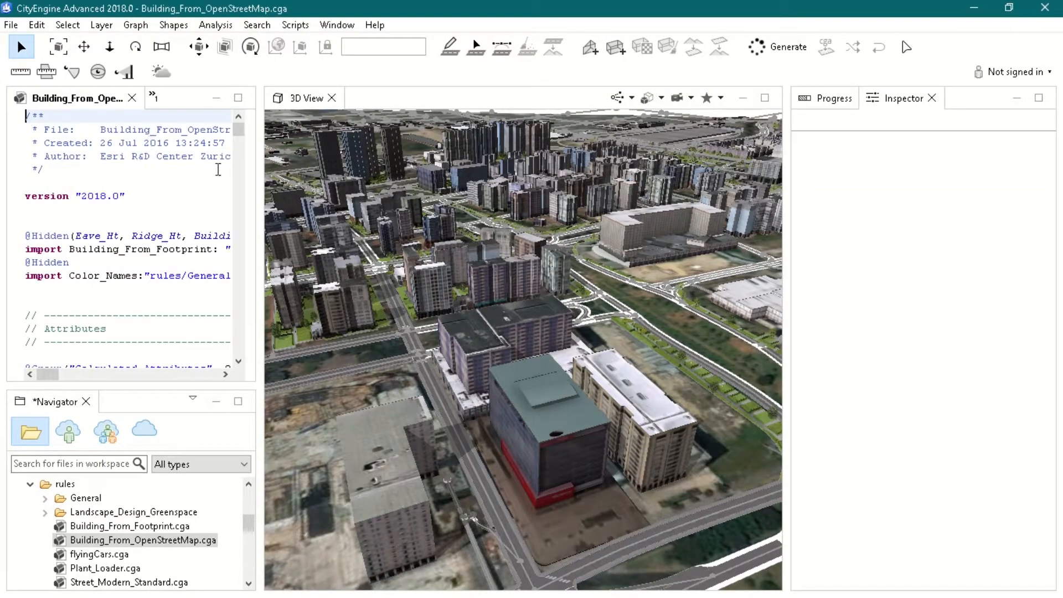
scroll(189, 174, down, 1)
scroll(188, 175, down, 4)
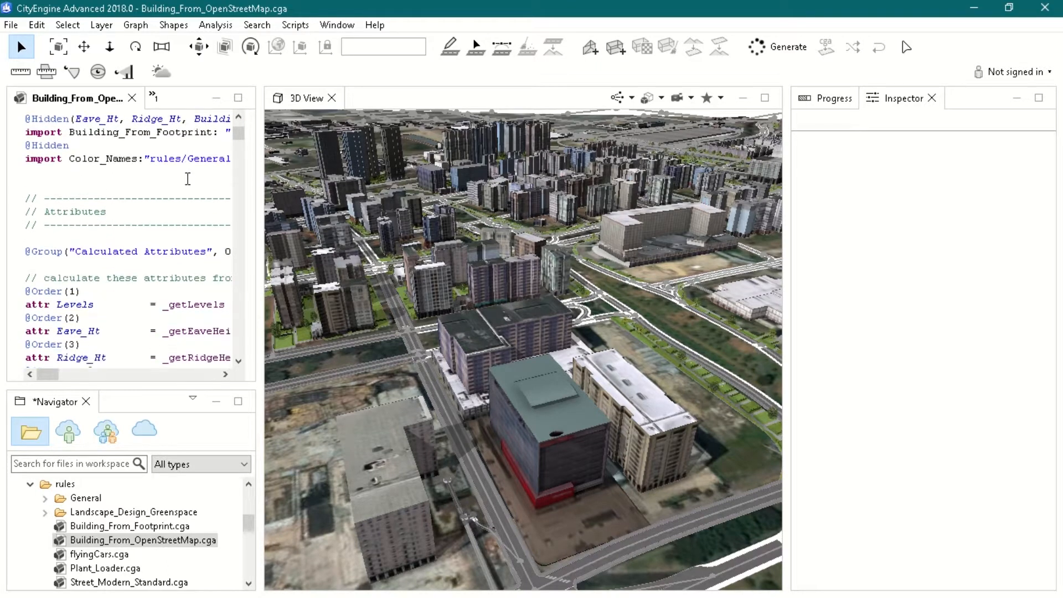
scroll(188, 178, down, 4)
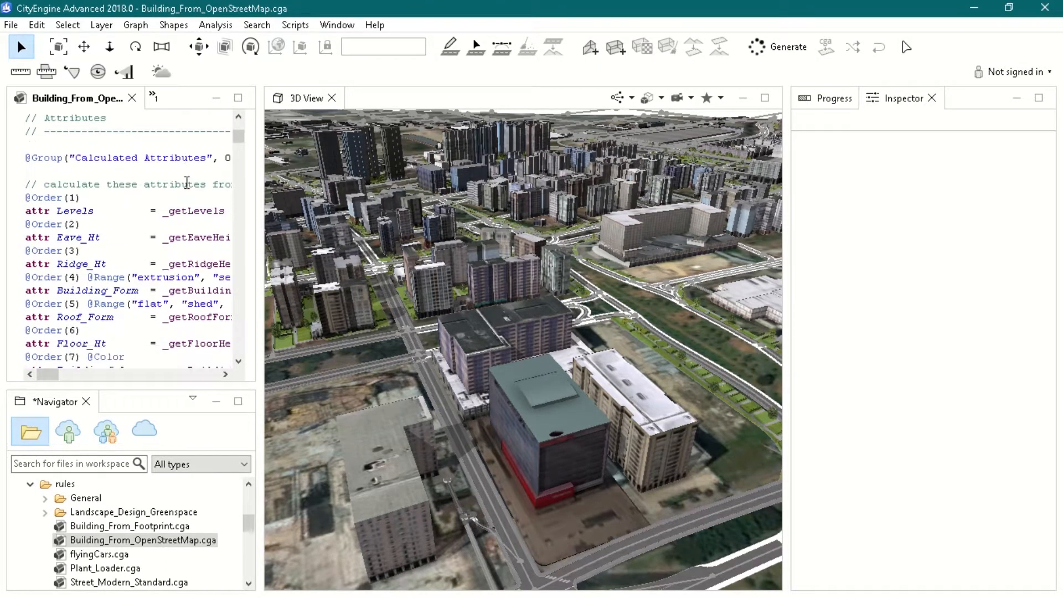
drag(96, 209, 63, 209)
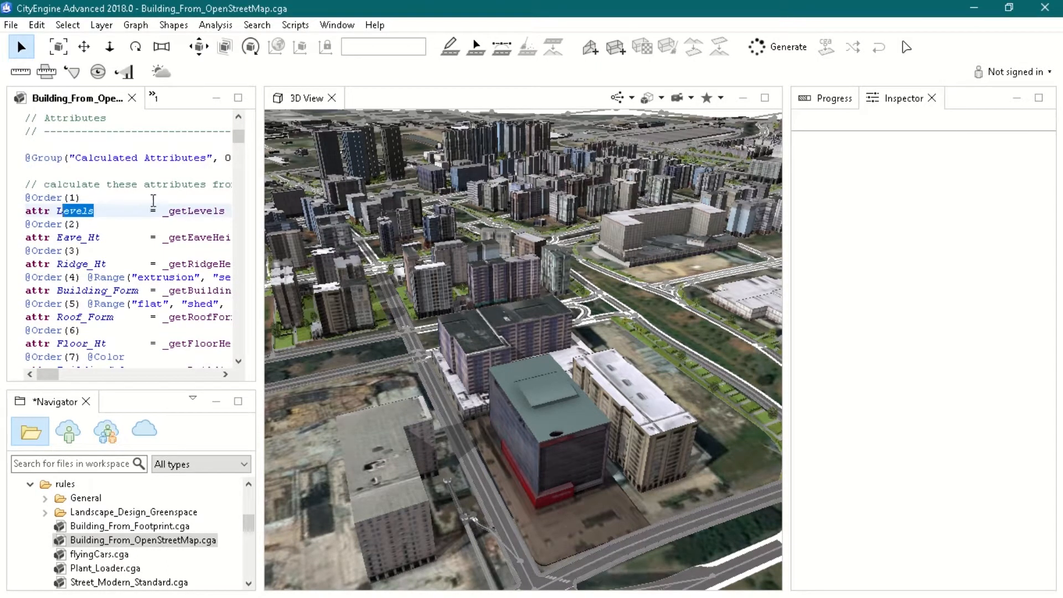
drag(97, 239, 53, 238)
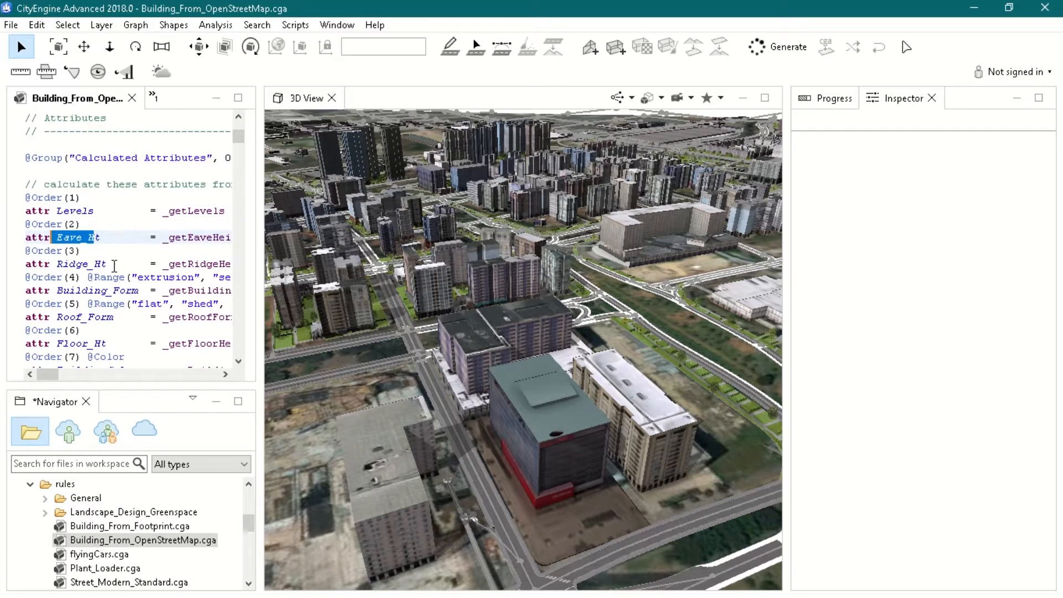
drag(113, 264, 62, 264)
drag(226, 210, 174, 209)
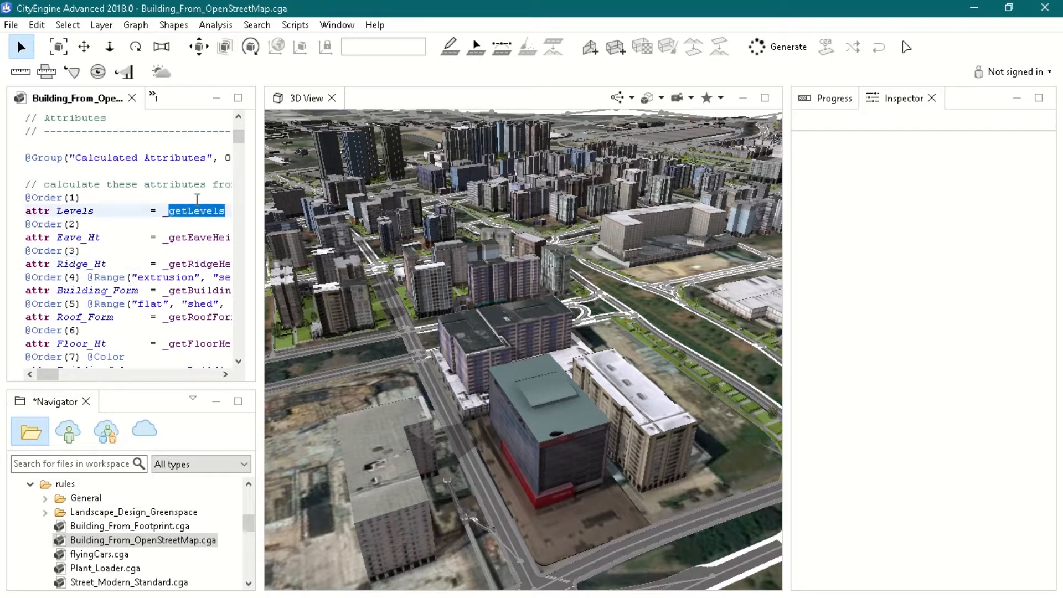
click(196, 198)
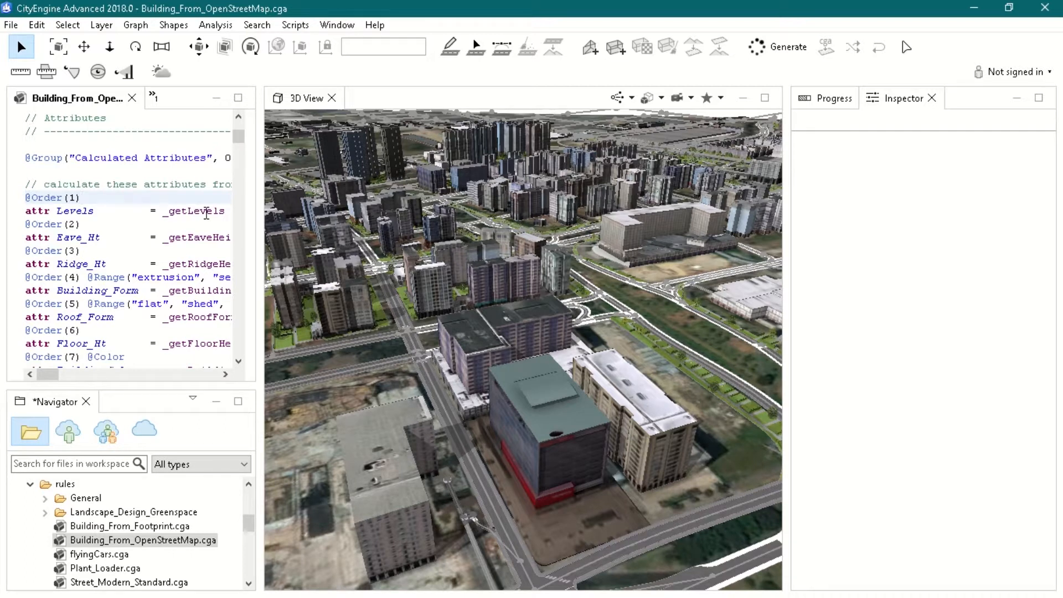
Connect the Levels attribute of the building just behind the Avianca hotel to ConNPisos (Object Attribute) in the Construcciones layer.
click(480, 343)
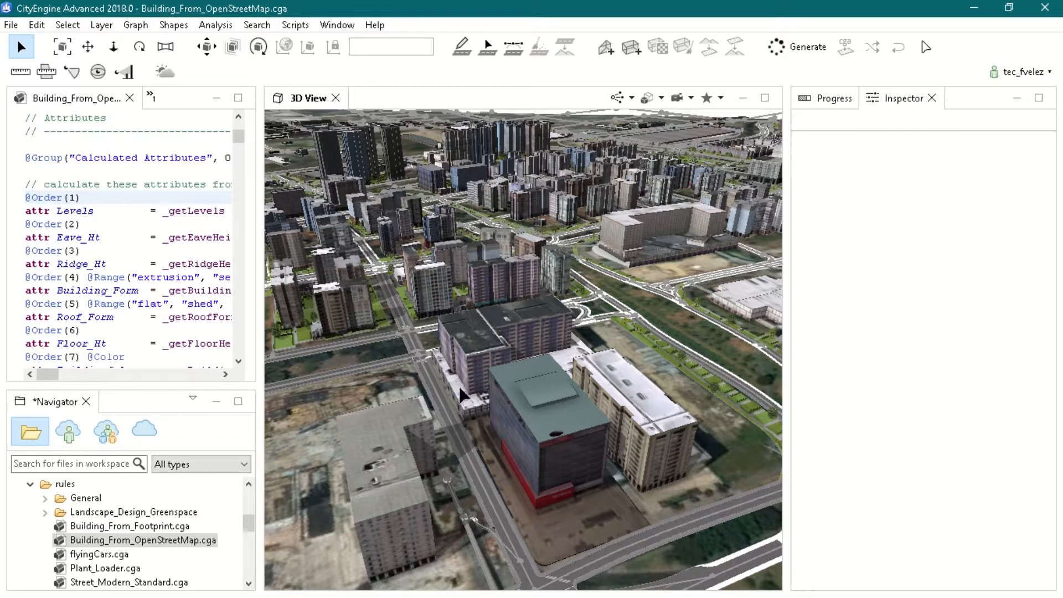
click(468, 362)
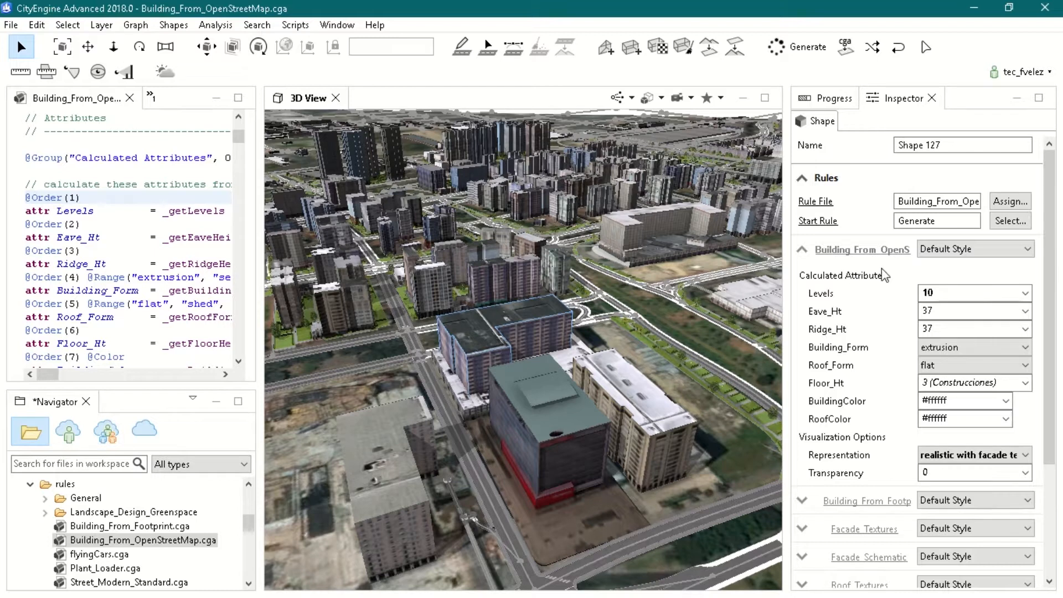
click(1025, 293)
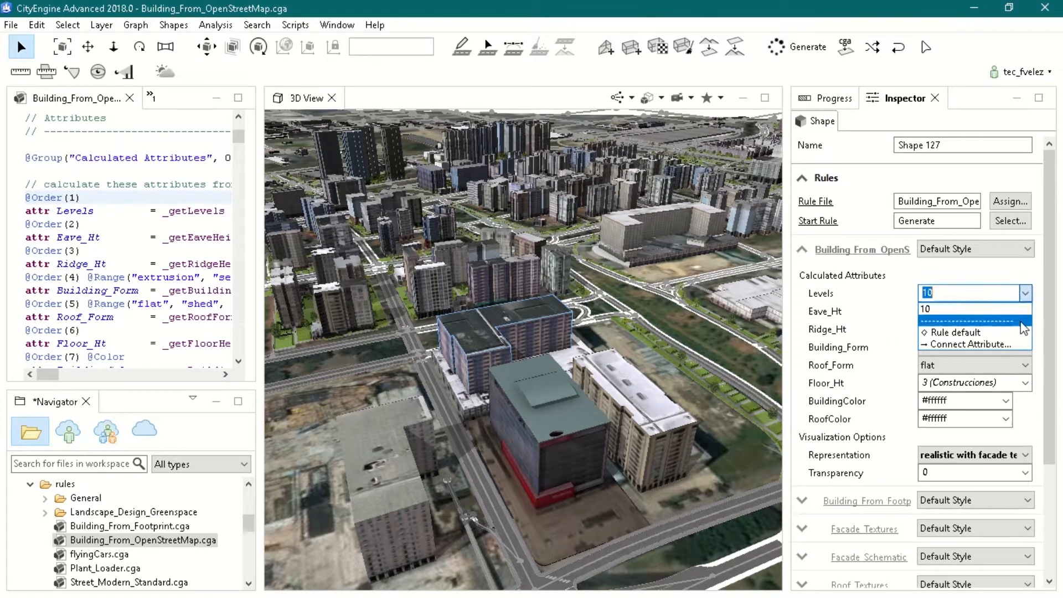
click(996, 344)
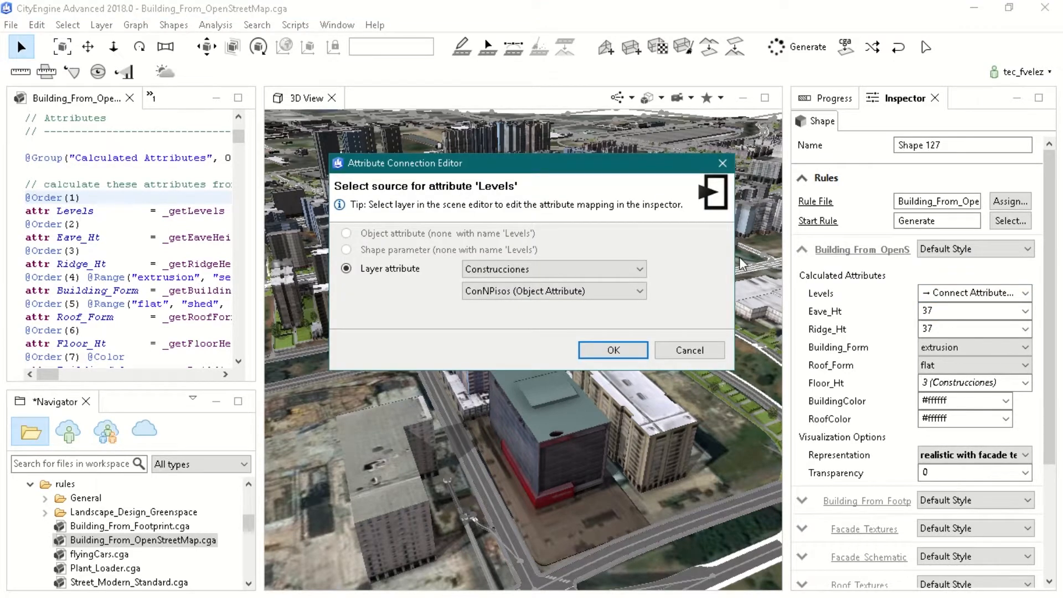
click(544, 268)
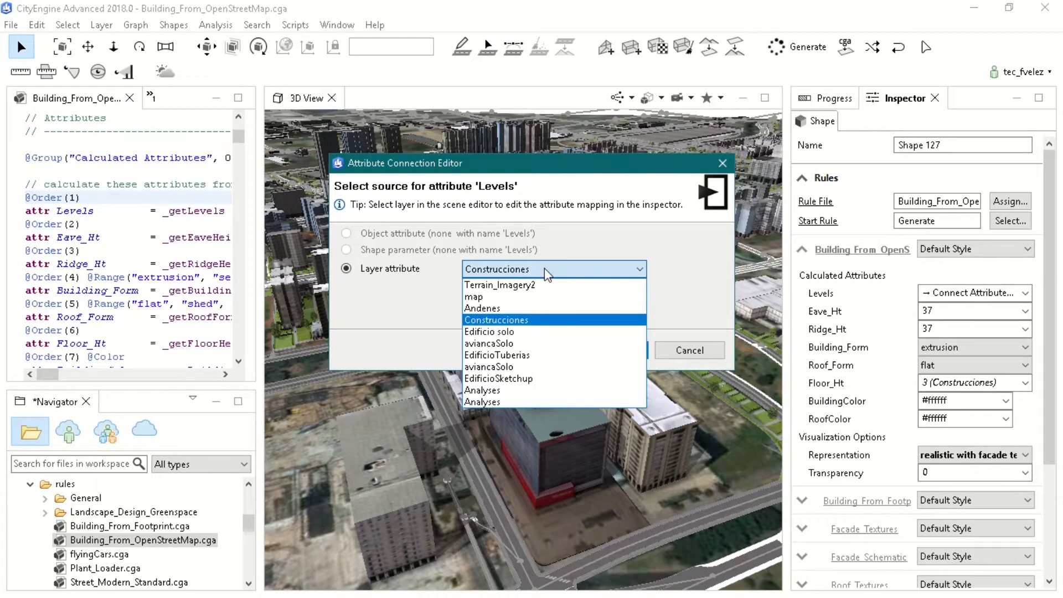
click(543, 268)
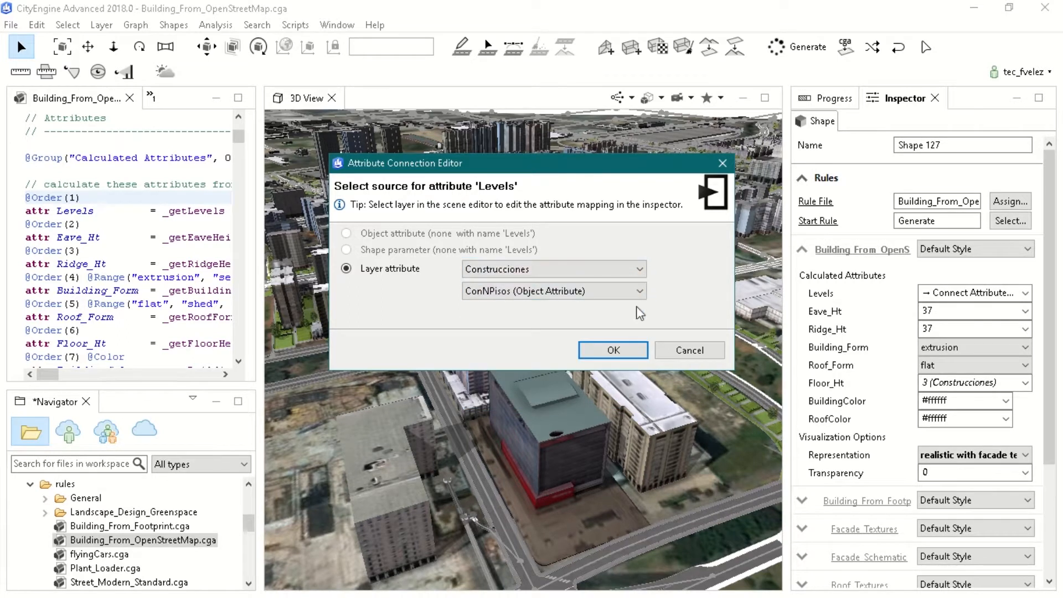
click(525, 293)
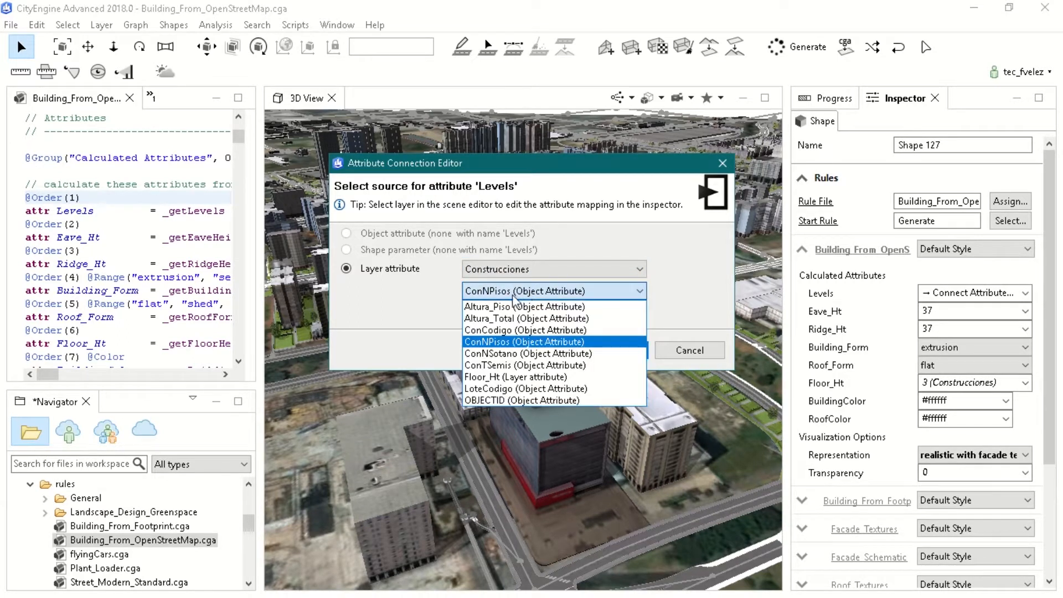
click(441, 294)
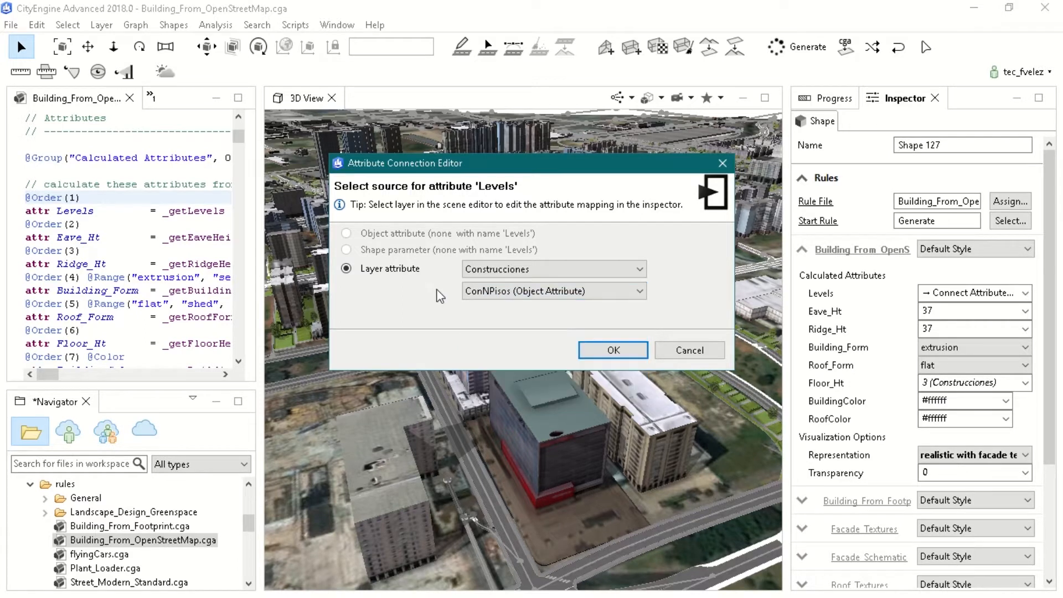
click(584, 349)
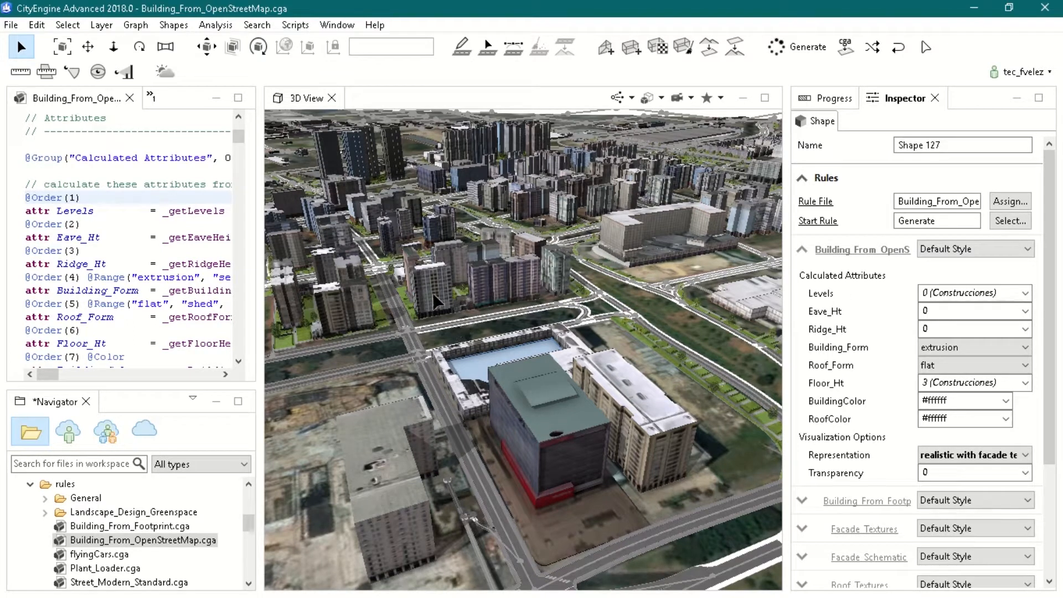
Inspect the rule attributes of two buildings in the apartment complex across the avenue.
scroll(404, 329, up, 3)
alt+drag(407, 332, 590, 453)
alt+middle_drag(470, 385, 523, 308)
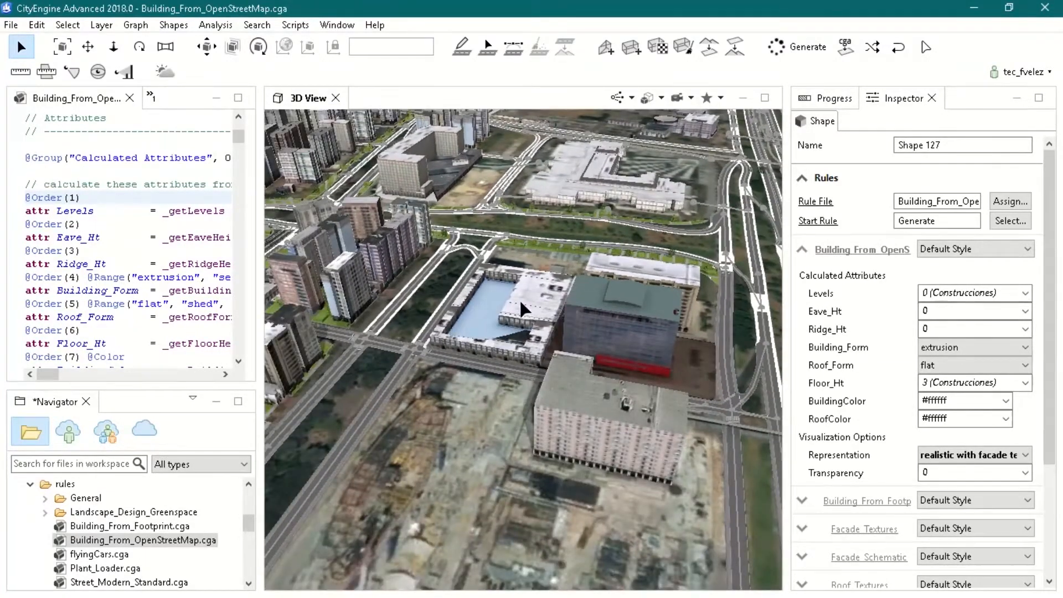
alt+middle_drag(518, 335, 719, 356)
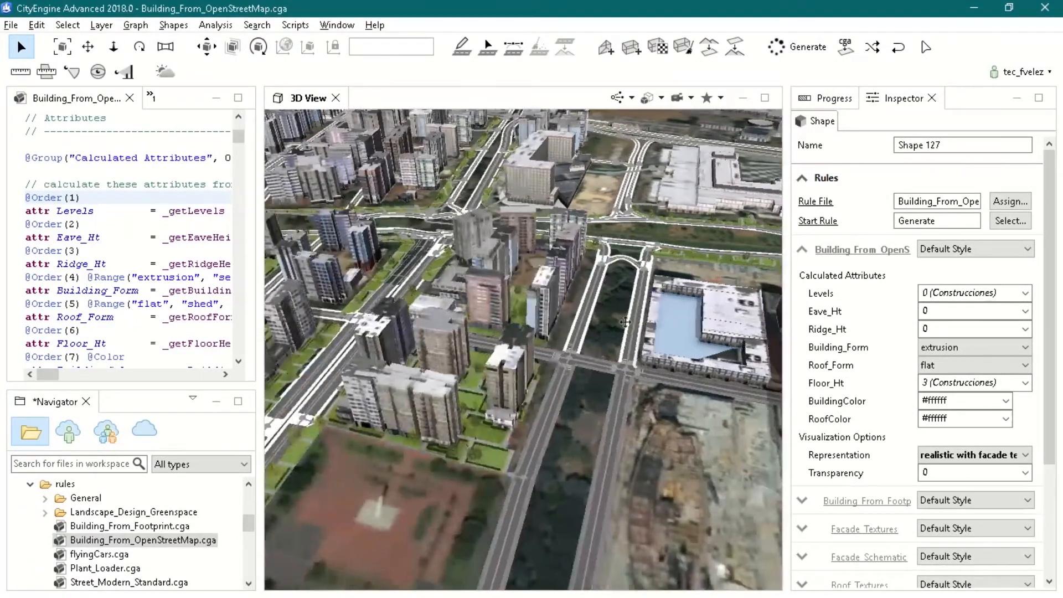
click(432, 409)
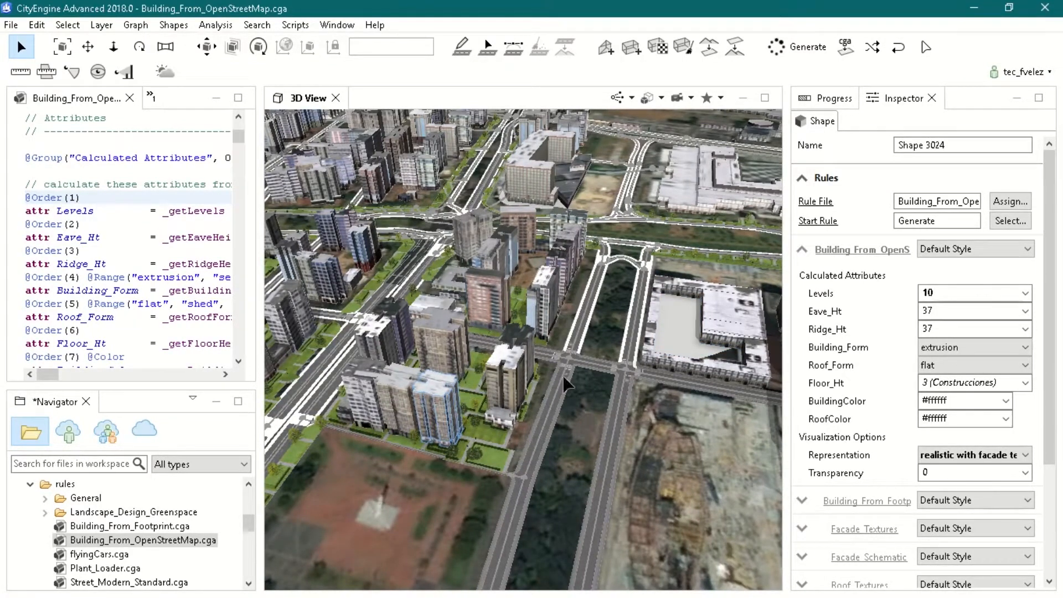
click(451, 280)
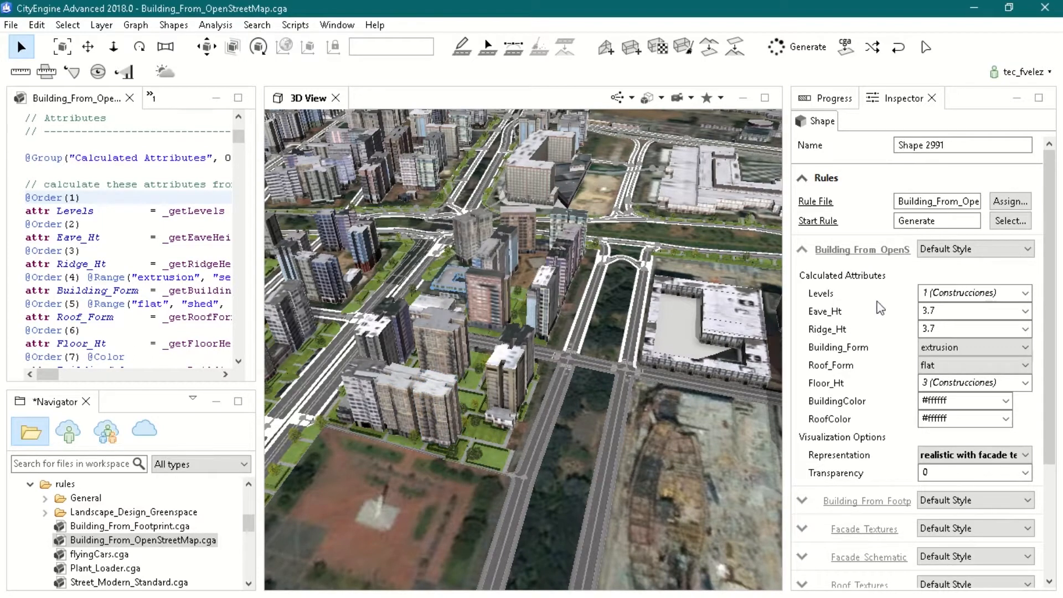
Show the large block beside the Avianca building in solid color, and restore its realistic with facade textures representation.
middle_drag(419, 297, 339, 274)
middle_drag(477, 336, 362, 326)
middle_drag(658, 351, 511, 336)
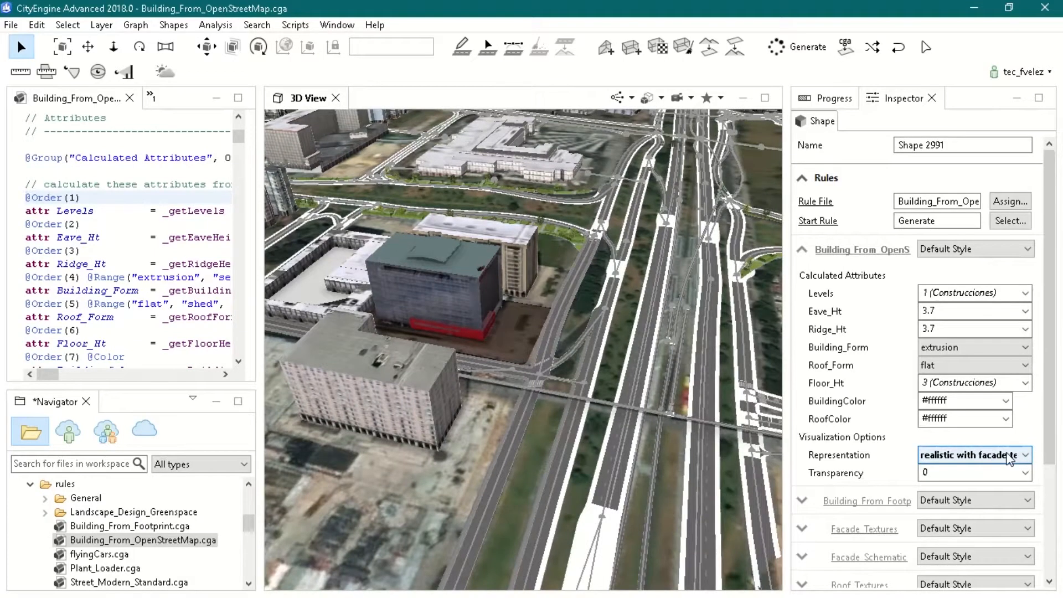
click(429, 387)
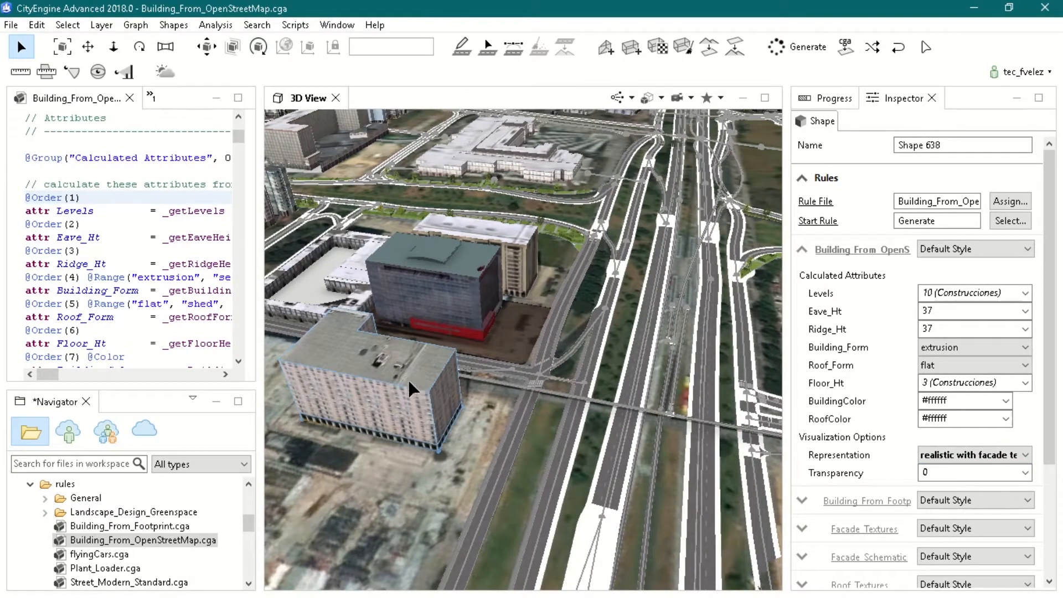
click(1020, 456)
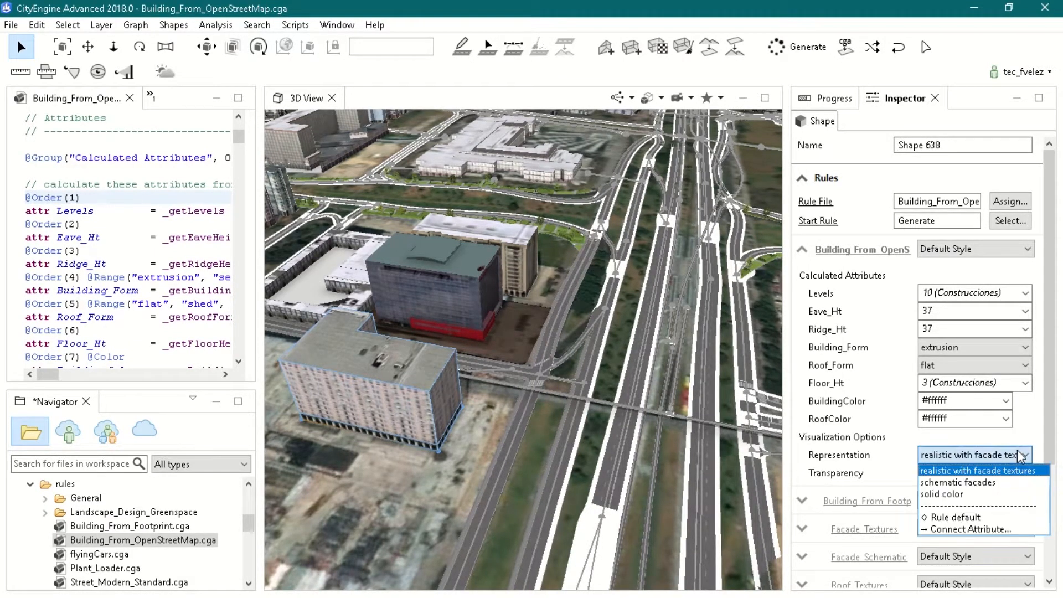
click(957, 495)
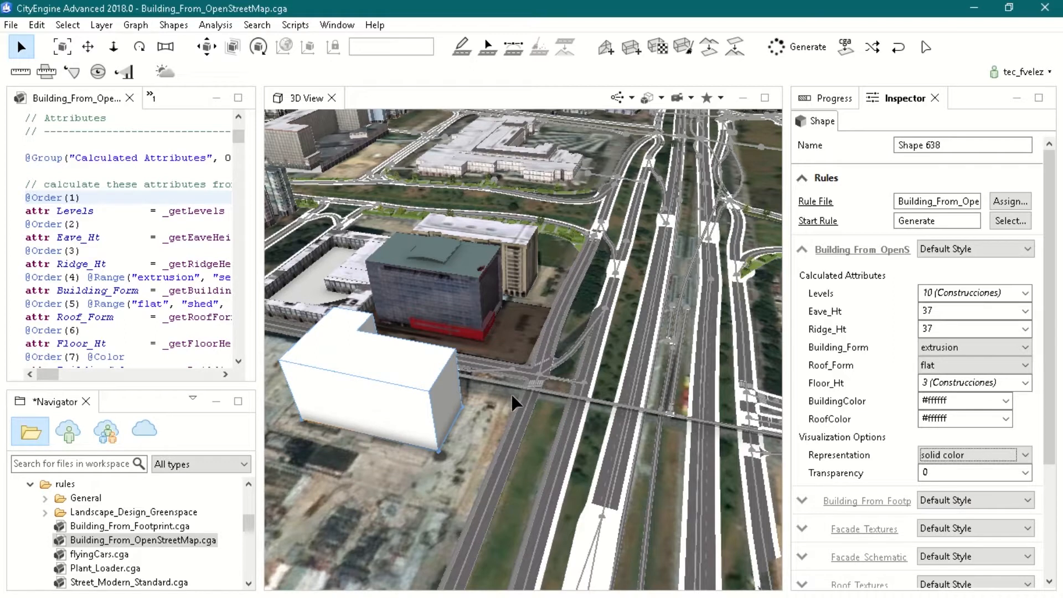
click(1024, 455)
click(978, 470)
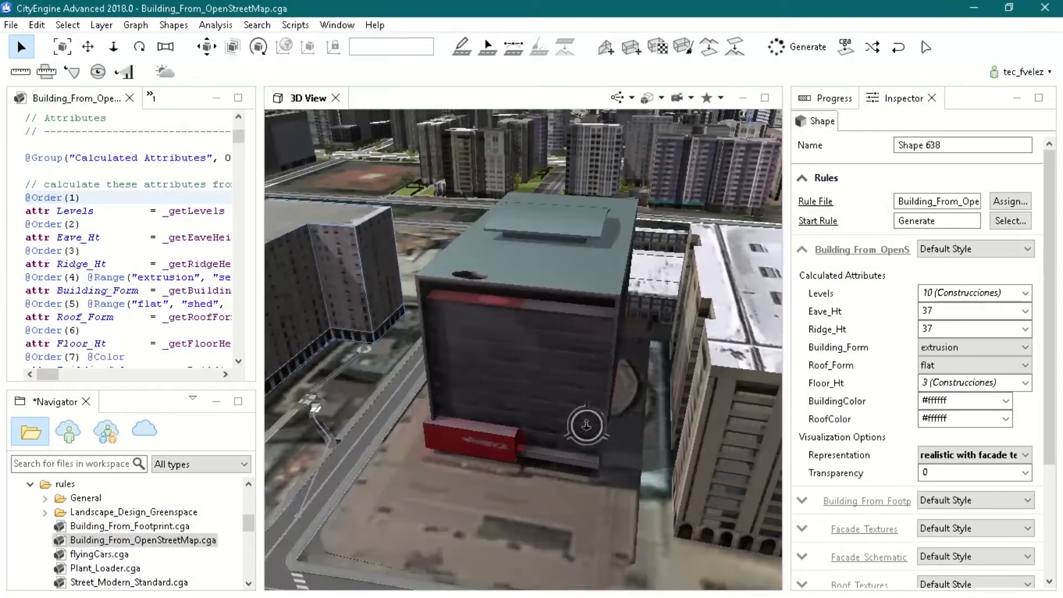
Examine the Avianca building's facade and the street-level walkways, hedges, trees and pedestrians around the neighbouring apartment towers.
scroll(586, 426, up, 5)
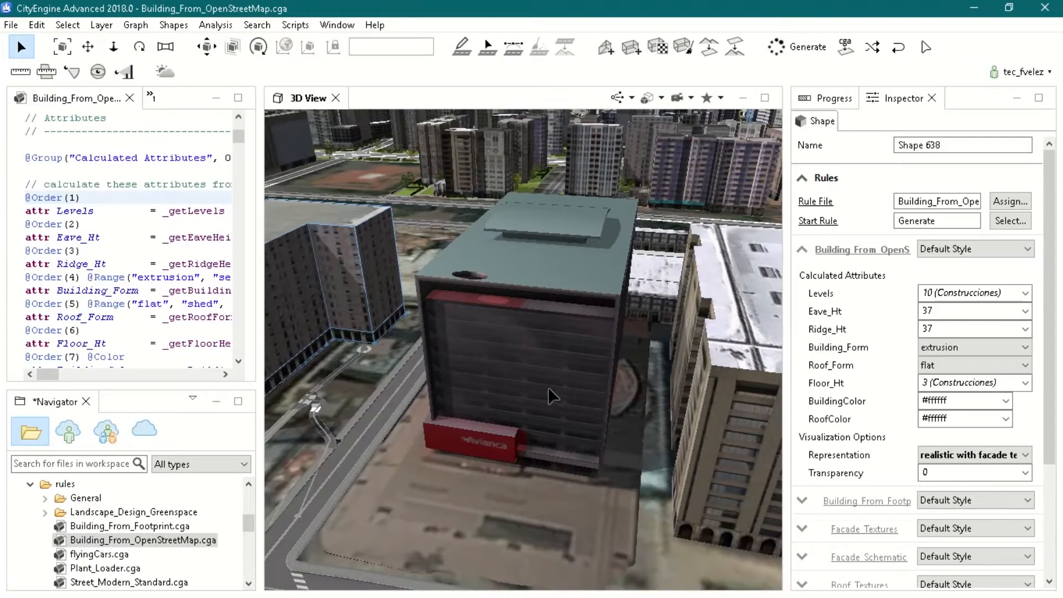
scroll(252, 531, down, 5)
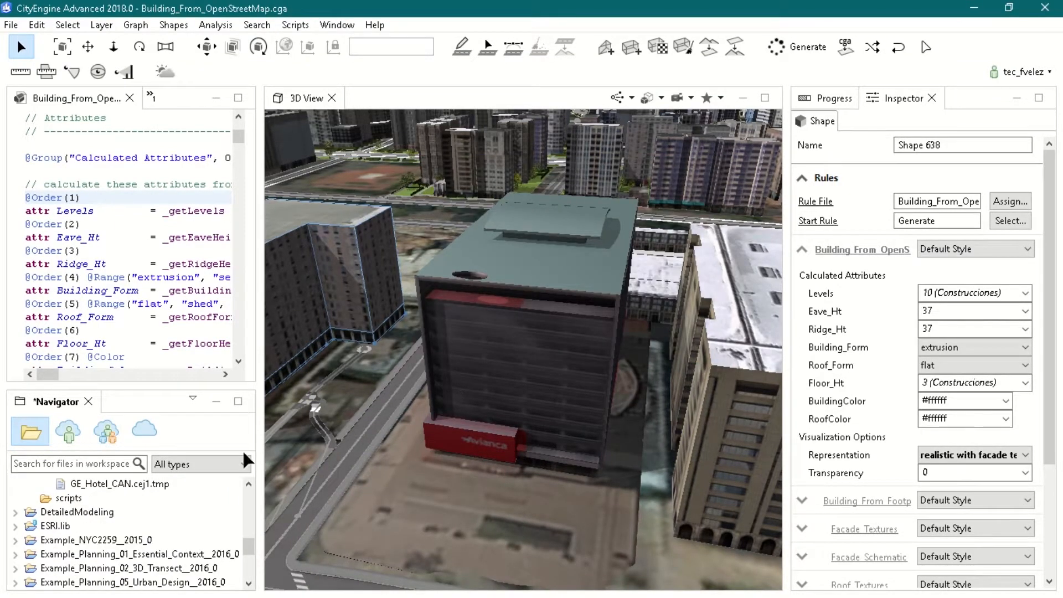
scroll(225, 513, up, 1)
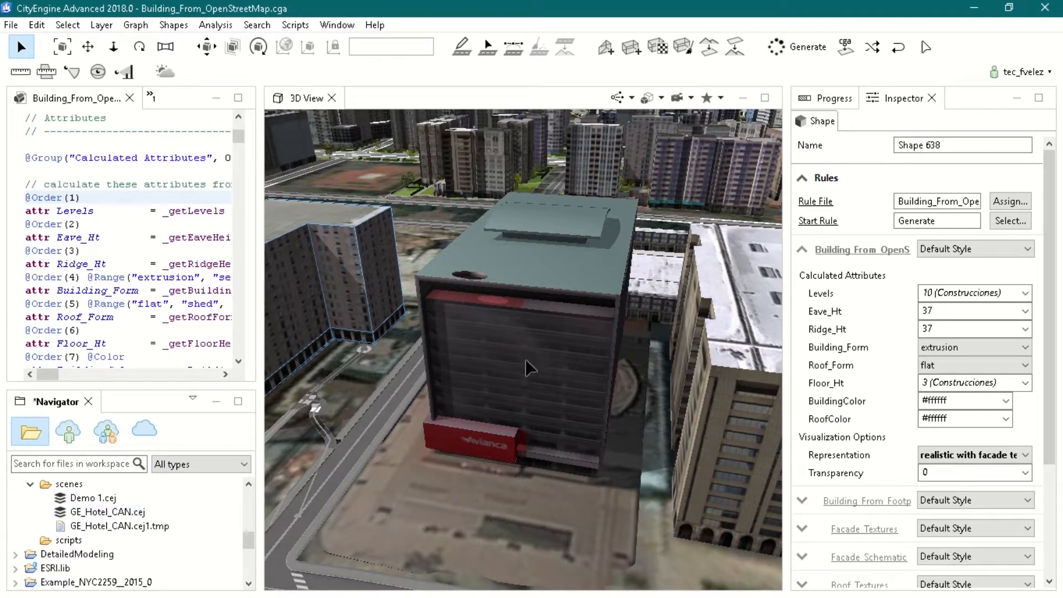
alt+drag(484, 400, 557, 365)
scroll(557, 364, down, 5)
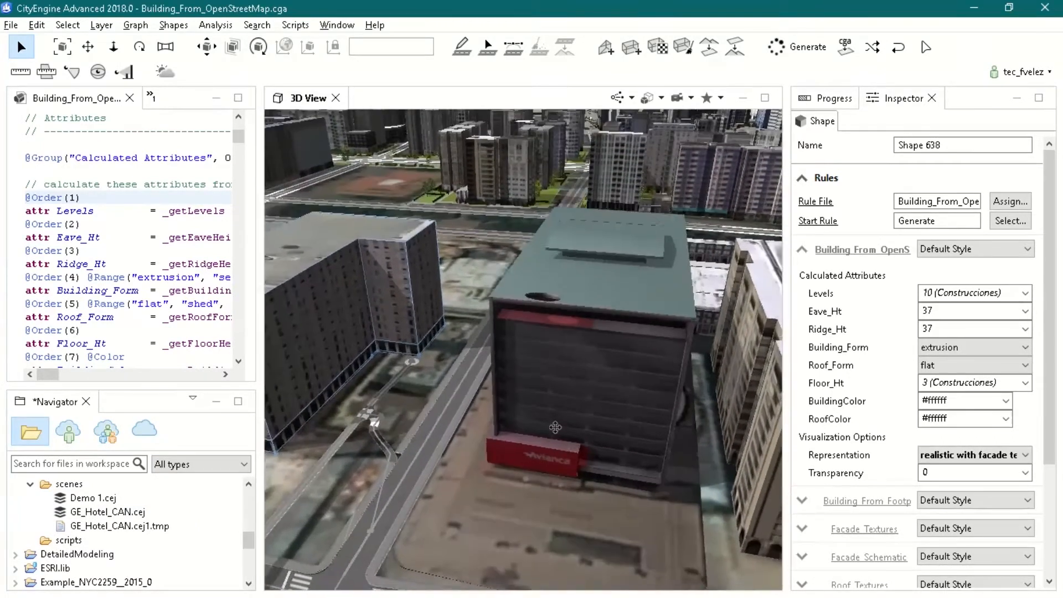
alt+drag(444, 335, 433, 441)
mouse_move(445, 308)
alt+middle_down()
mouse_move(449, 338)
mouse_move(446, 321)
alt+middle_up()
scroll(446, 321, up, 5)
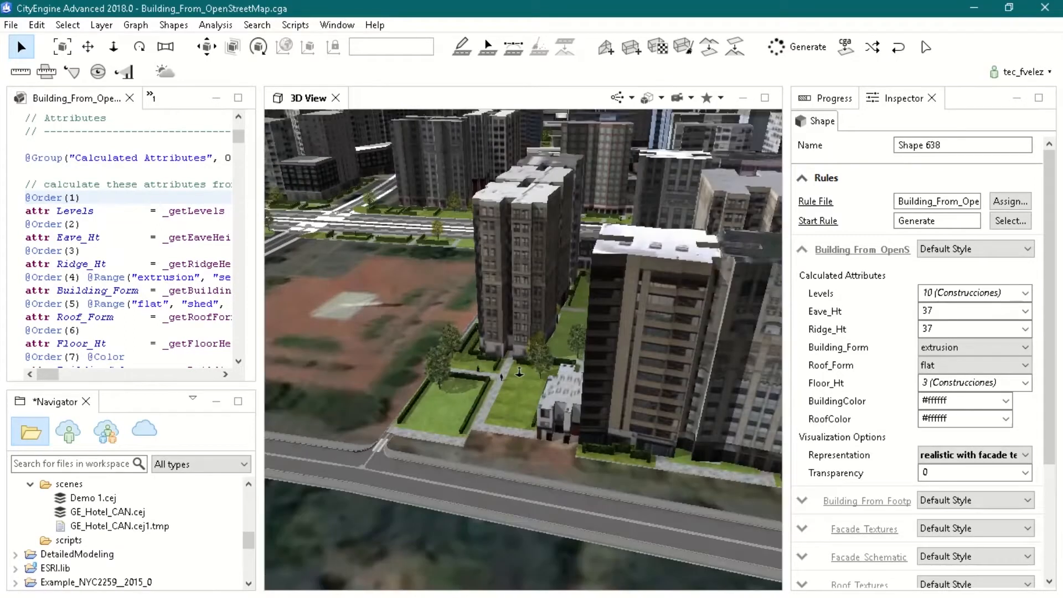
scroll(520, 372, up, 6)
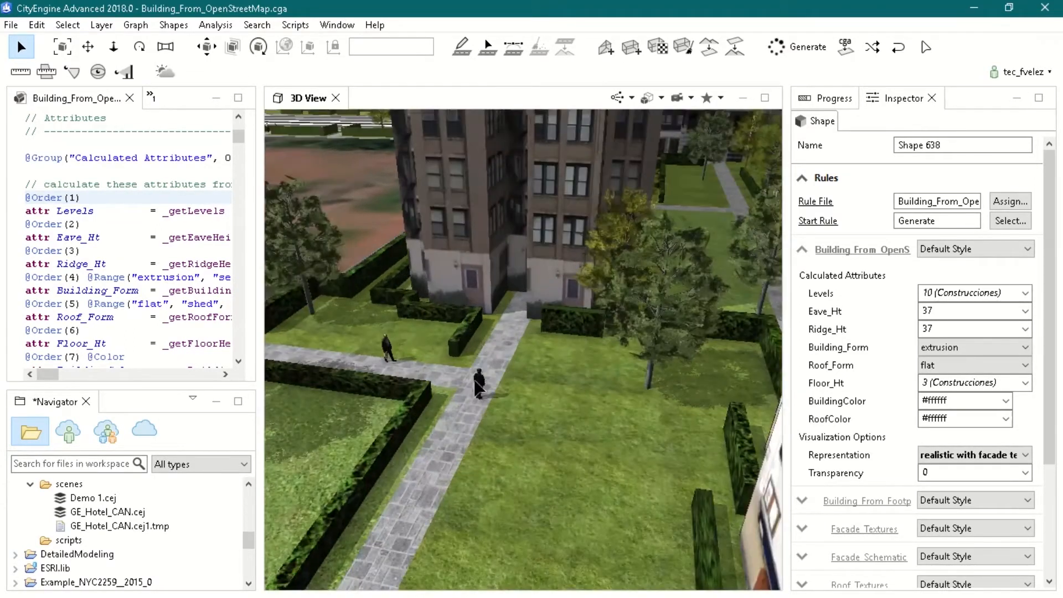
alt+drag(476, 384, 609, 310)
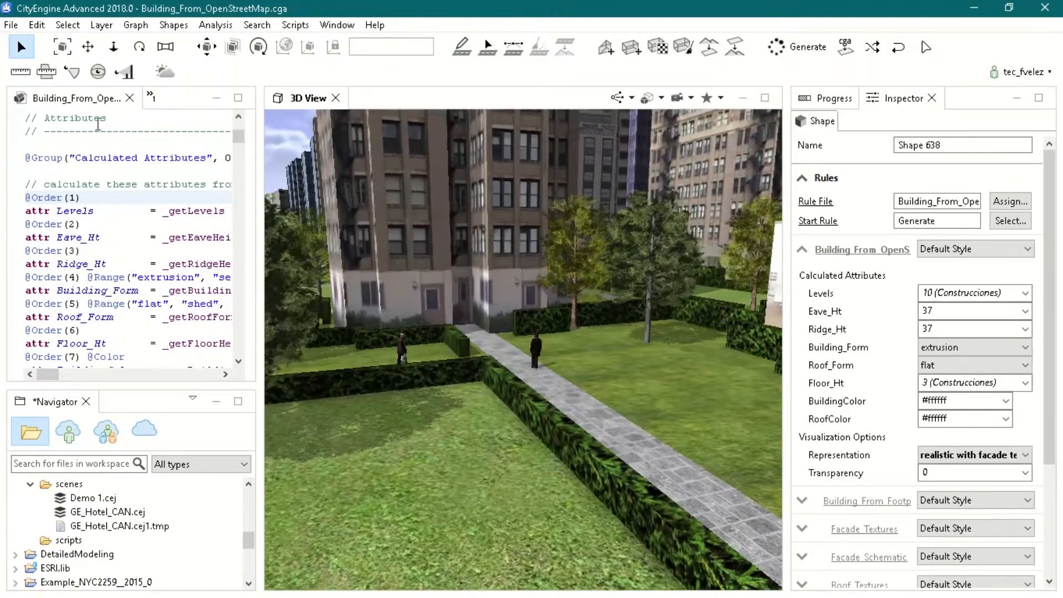
Bring back the scene's layer list in place of the rule code and view the apartment towers from a distance.
click(152, 99)
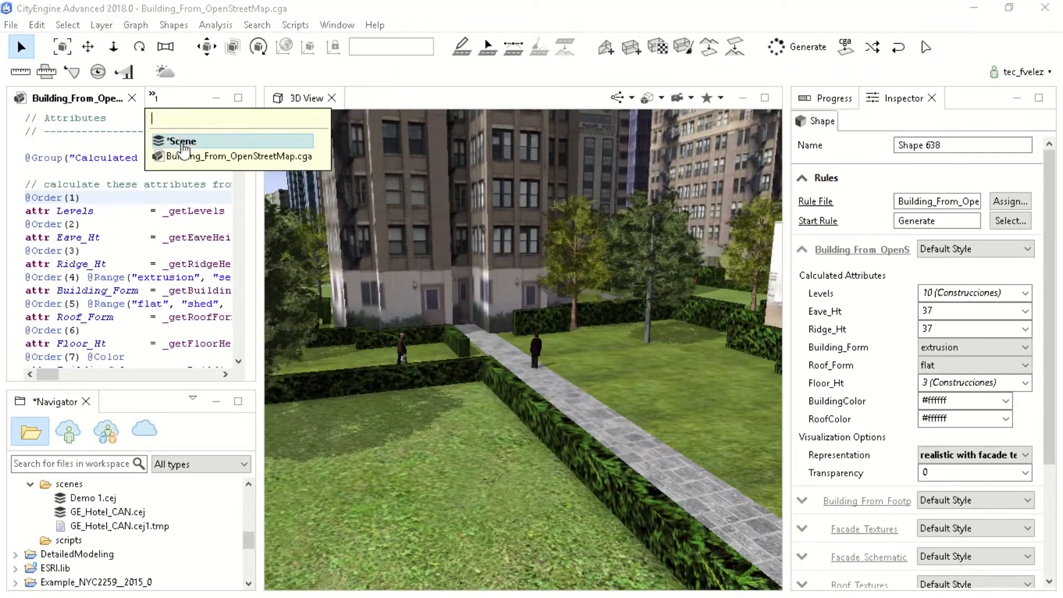
click(182, 139)
scroll(485, 372, down, 5)
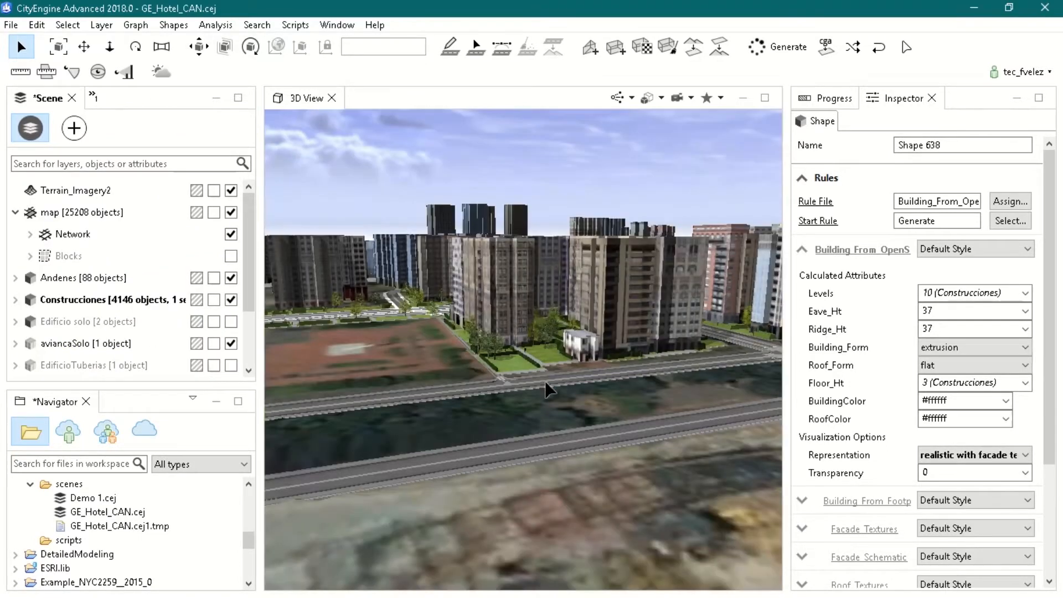
Turn on the first Analyses layer with the hotel and the Avianca building in view.
alt+drag(522, 351, 541, 378)
alt+drag(633, 371, 433, 391)
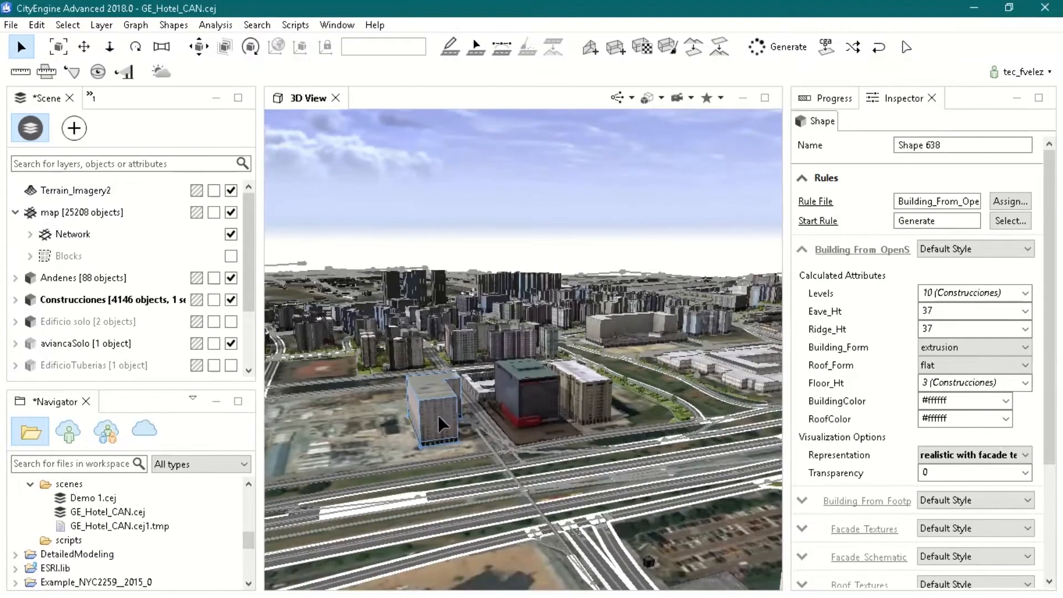
scroll(437, 417, up, 3)
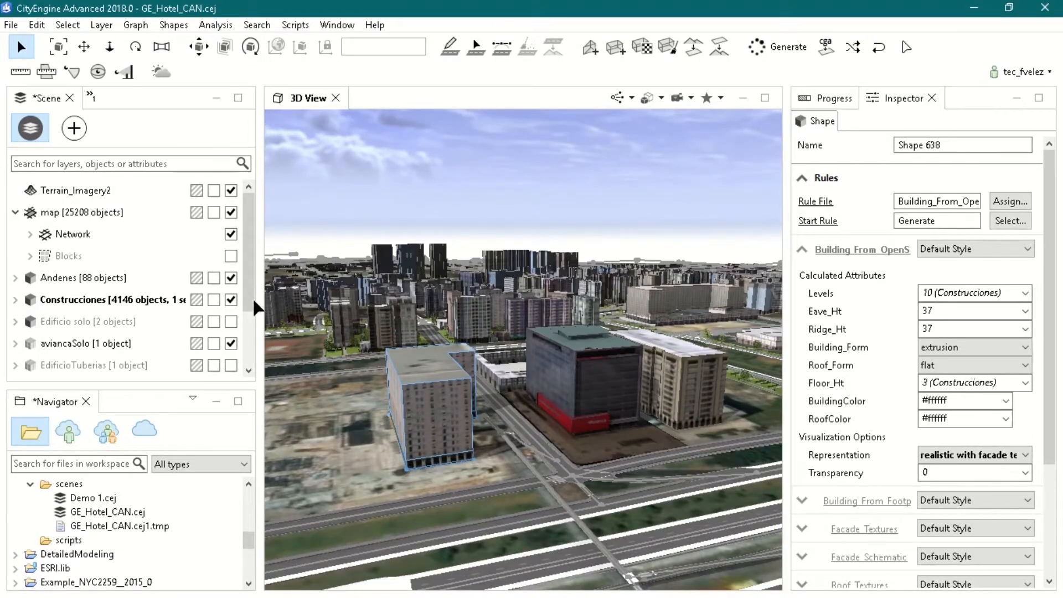
scroll(244, 327, down, 2)
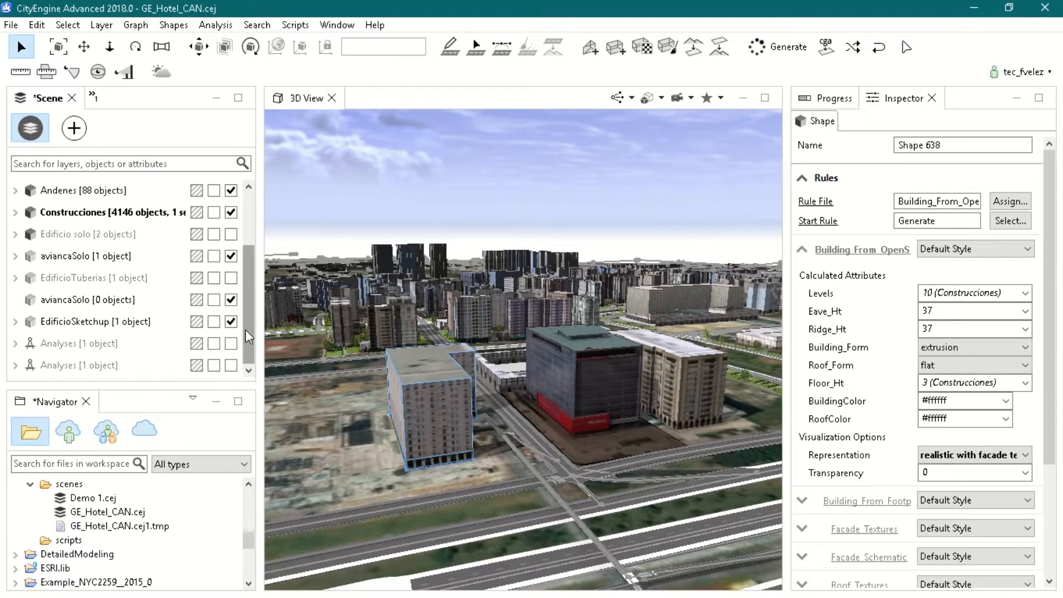
click(232, 344)
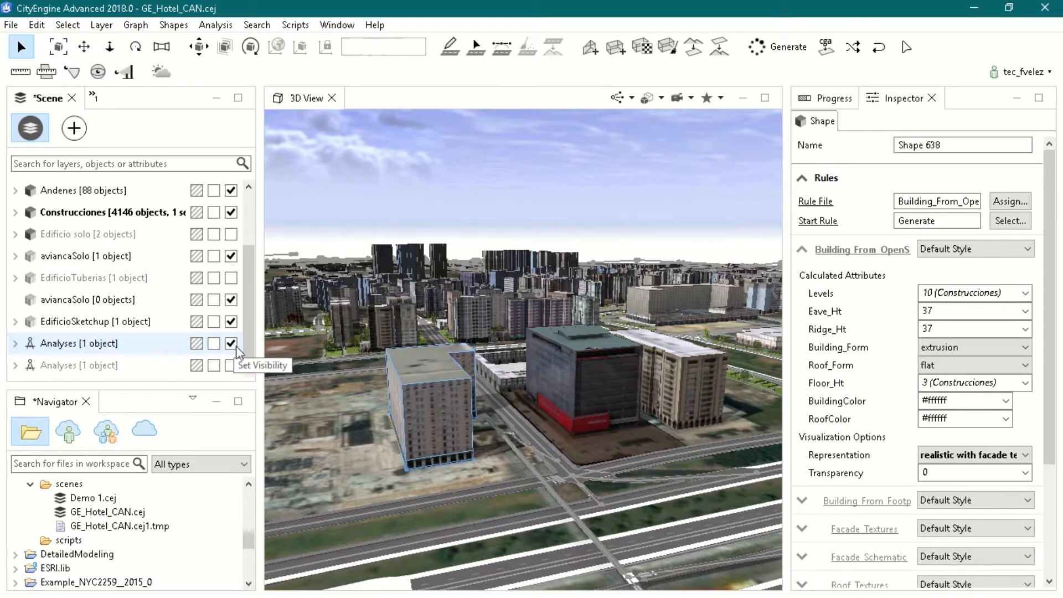
Select the view corridor that starts at the hotel's roof, view it from above, and collapse its properties.
scroll(486, 450, up, 2)
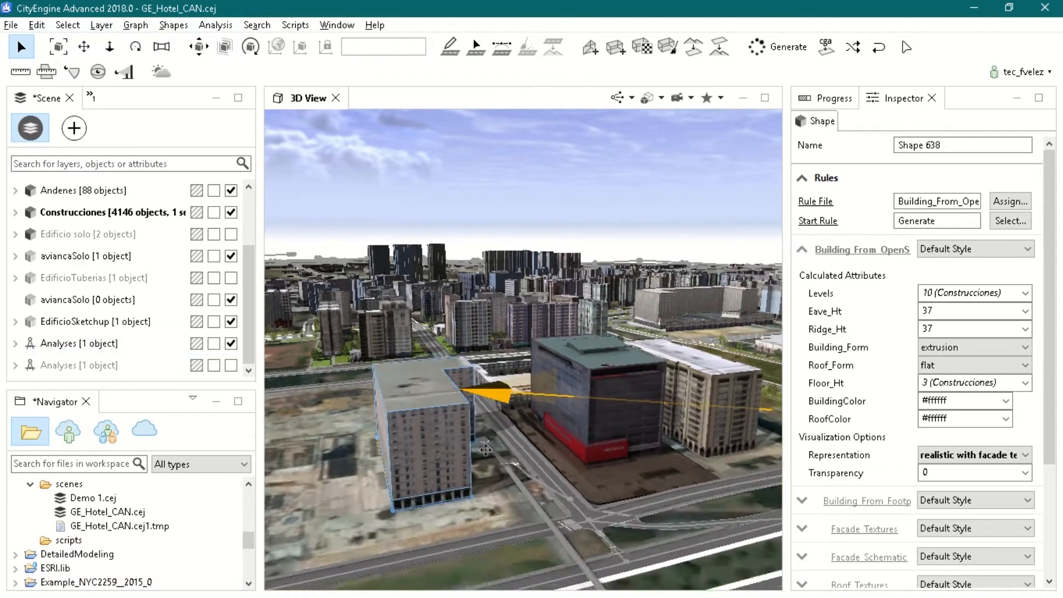
click(500, 402)
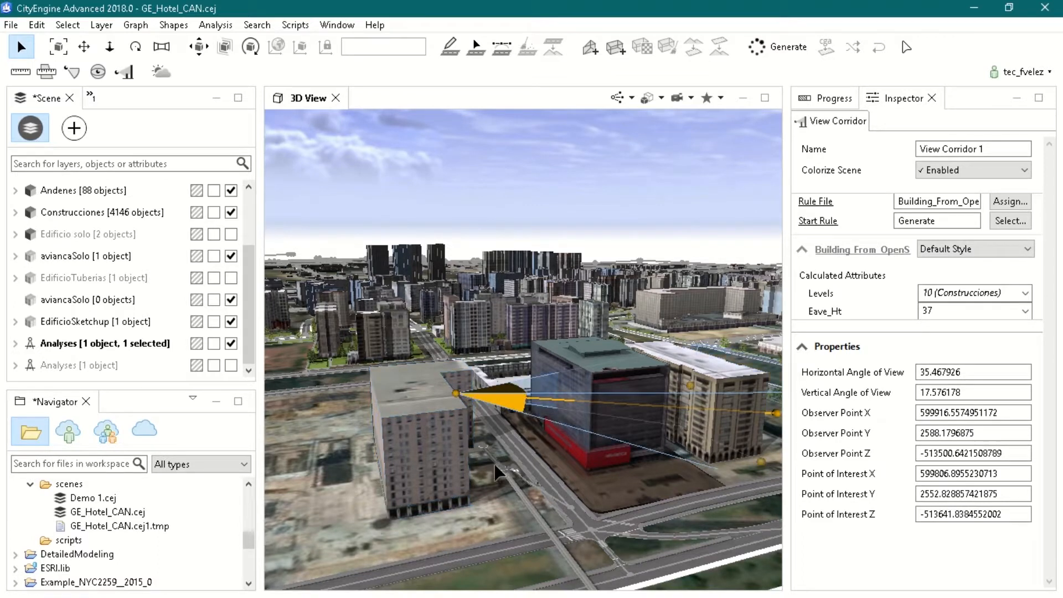
alt+drag(526, 511, 423, 431)
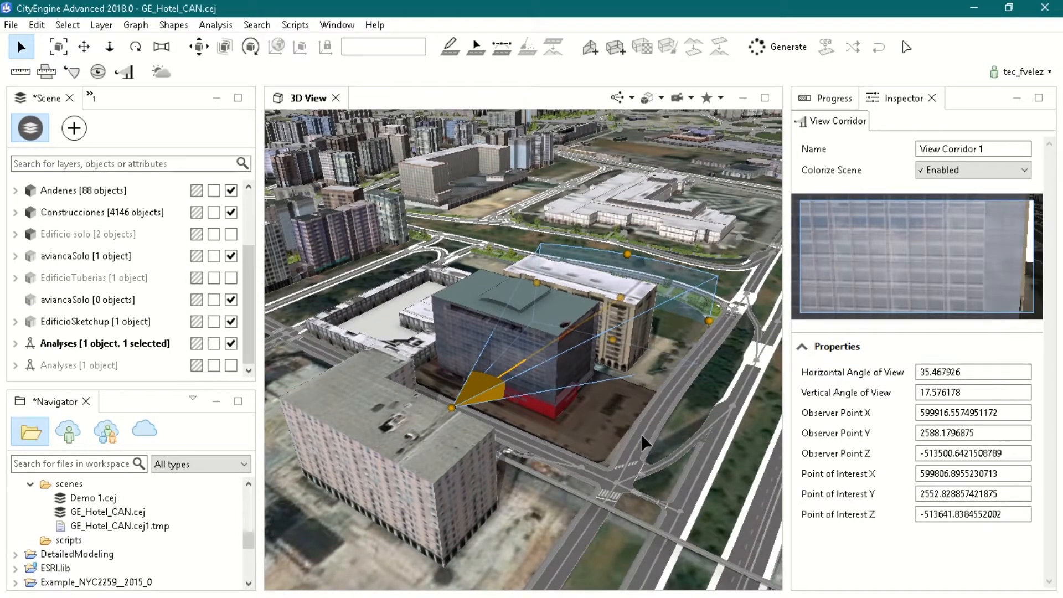
click(800, 345)
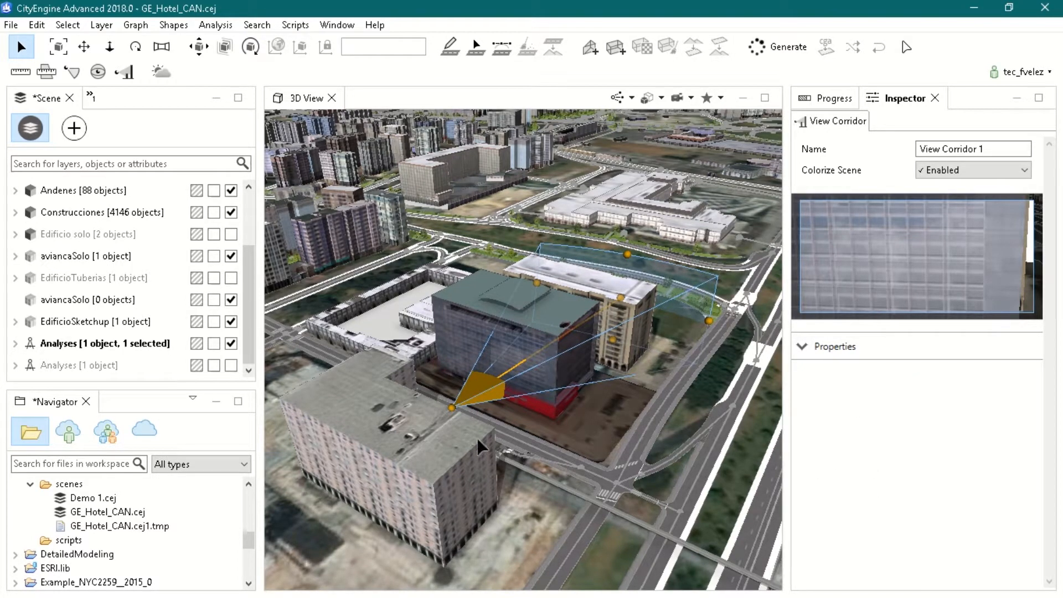
Hide the EdificioSketchup layer and both aviancaSolo layers to clear the view corridor's line of sight.
click(232, 322)
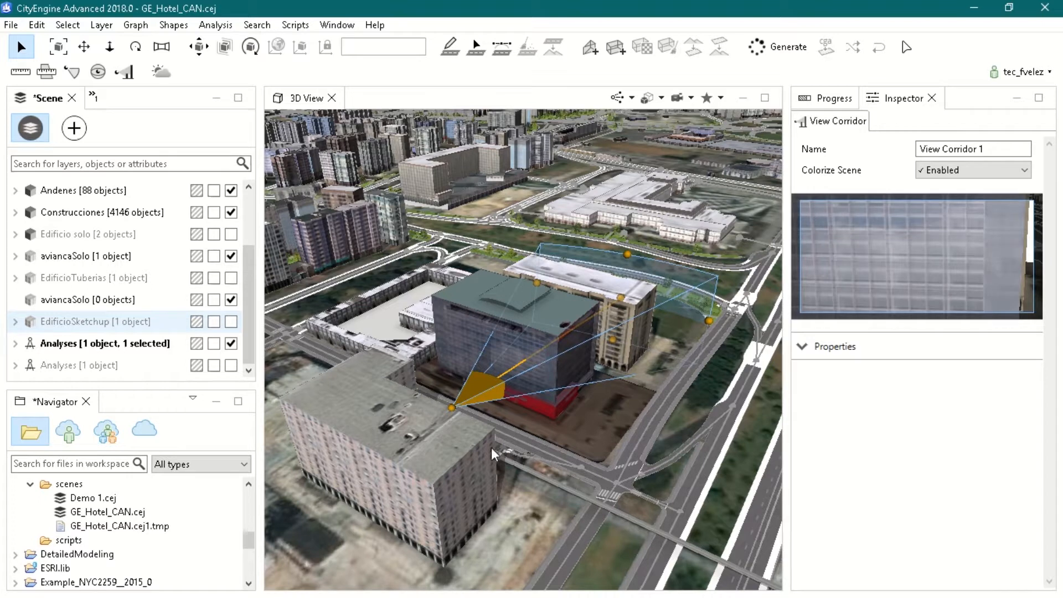
click(231, 299)
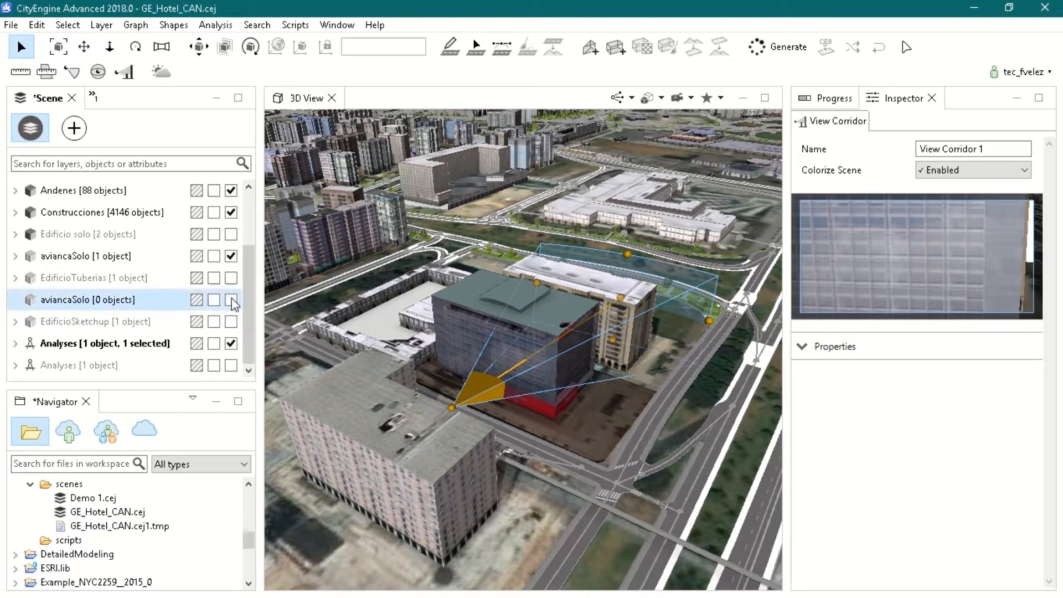
click(231, 256)
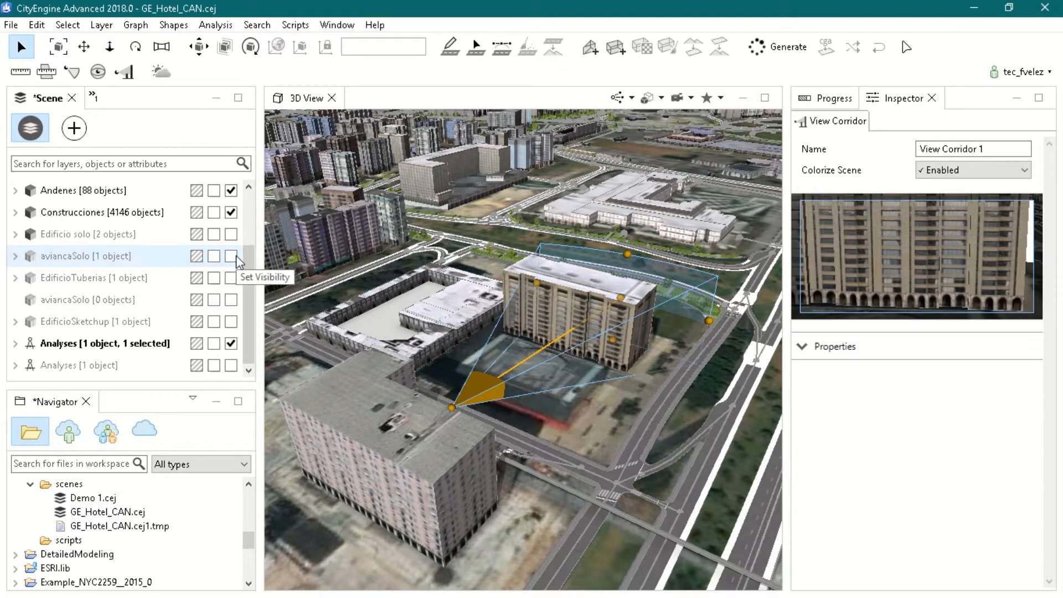
drag(252, 255, 253, 229)
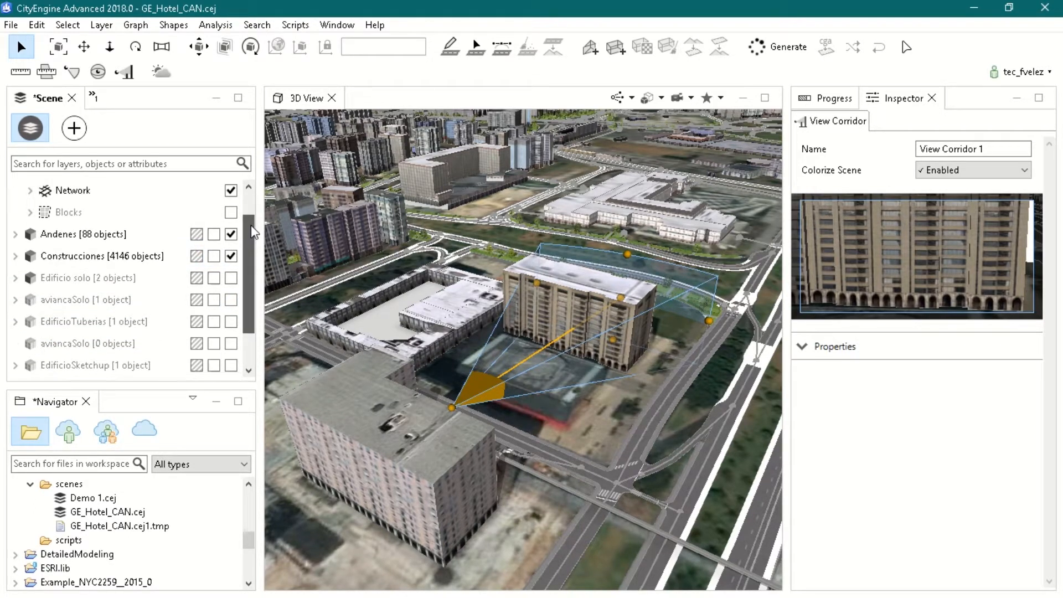
Move the view corridor's point of interest away from the apartment block and out to the highway interchange.
click(621, 297)
drag(637, 313, 703, 350)
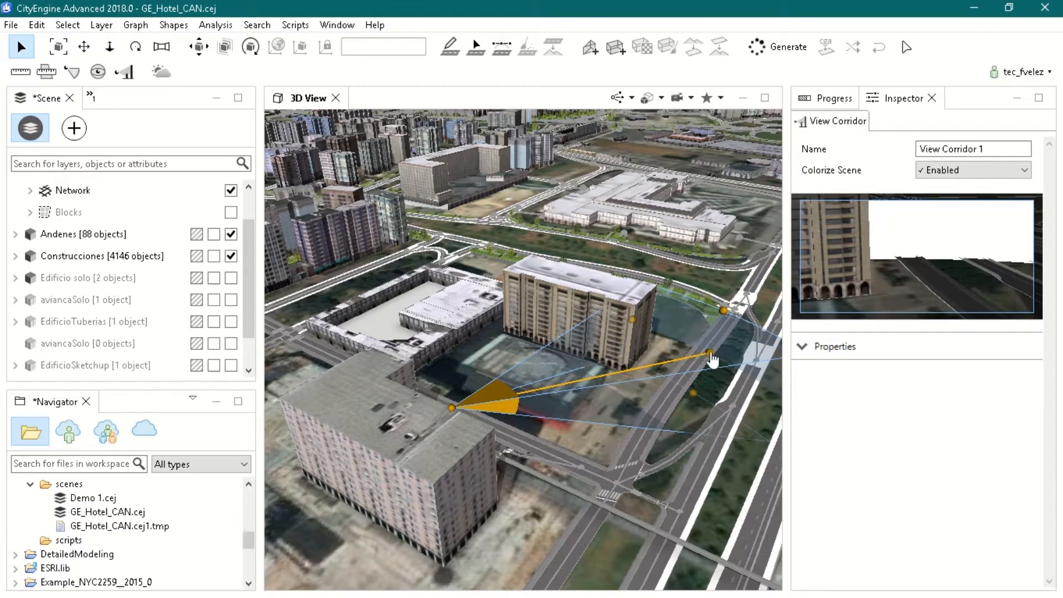
drag(713, 360, 760, 325)
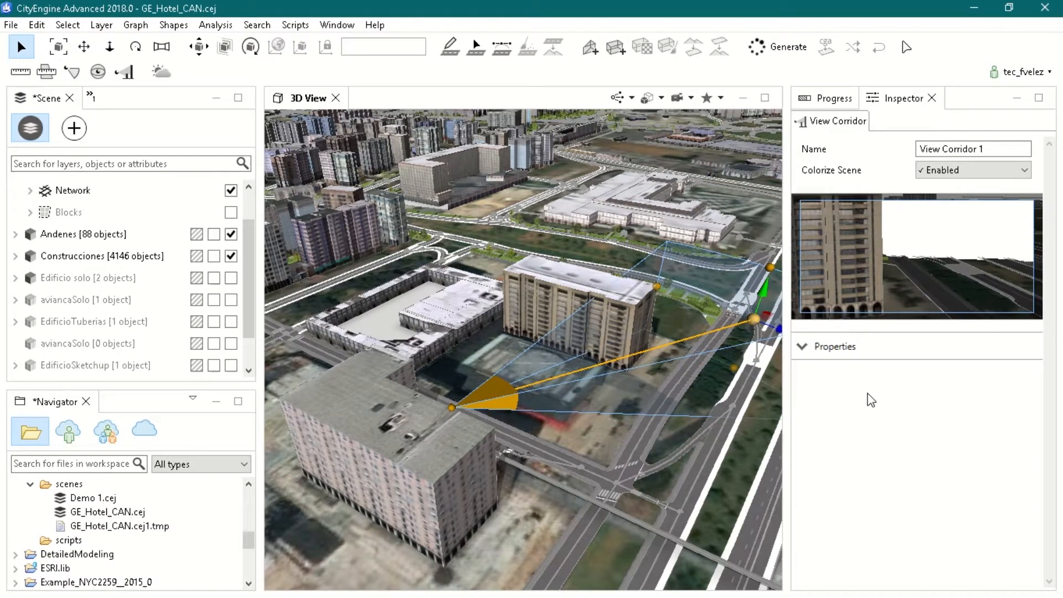
Examine the view corridor's angle and coordinate properties together with its point of interest and observer point.
click(798, 348)
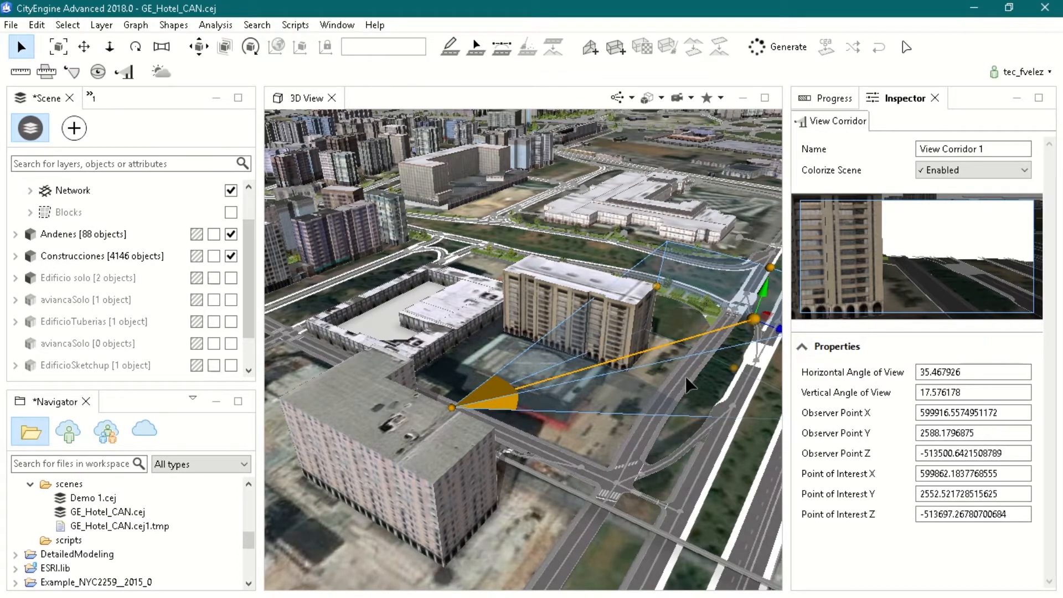
alt+drag(720, 440, 636, 398)
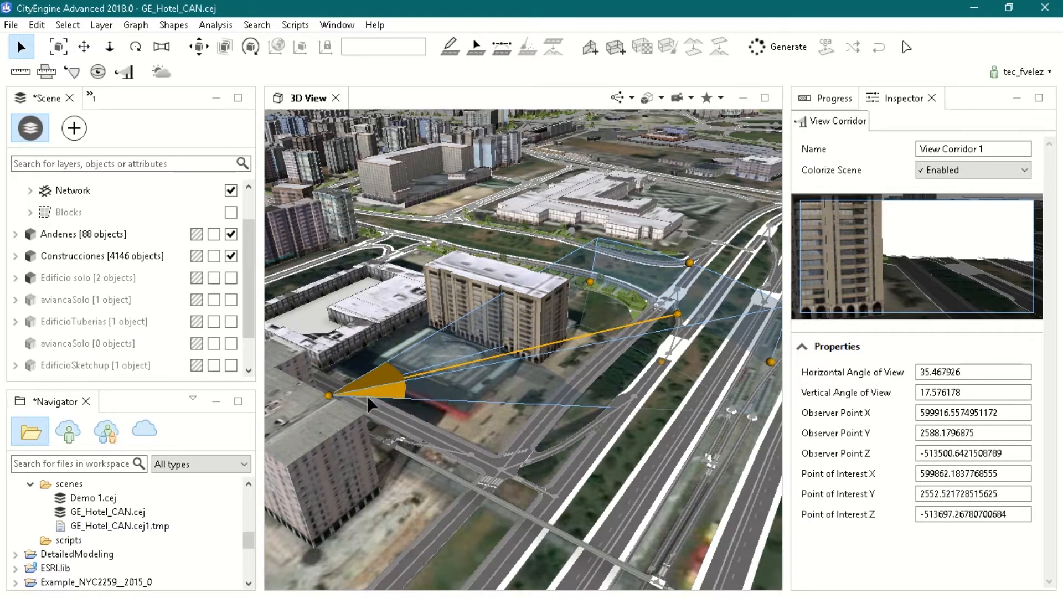
click(679, 317)
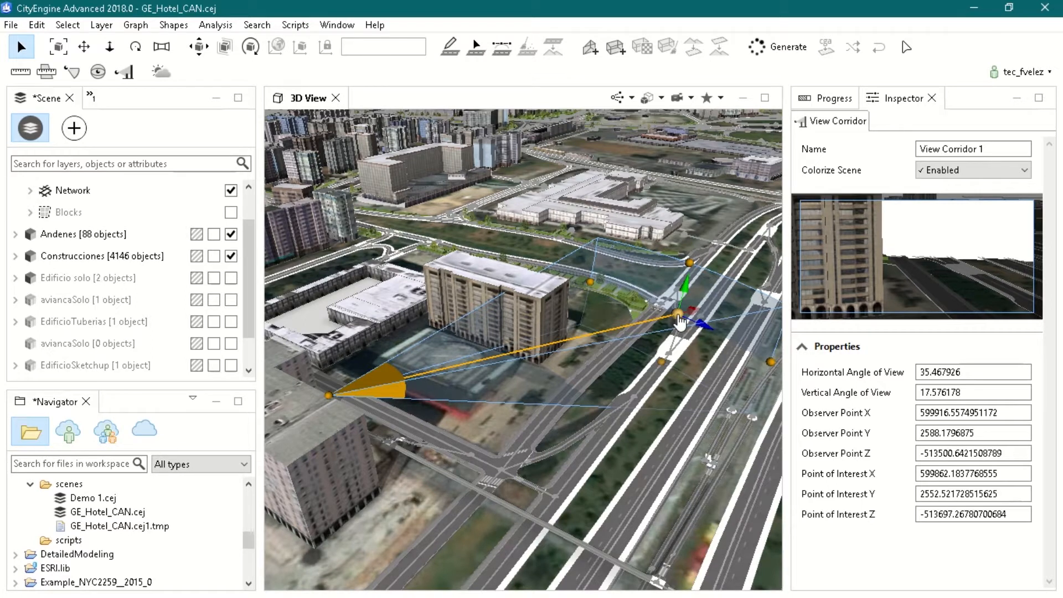
click(329, 395)
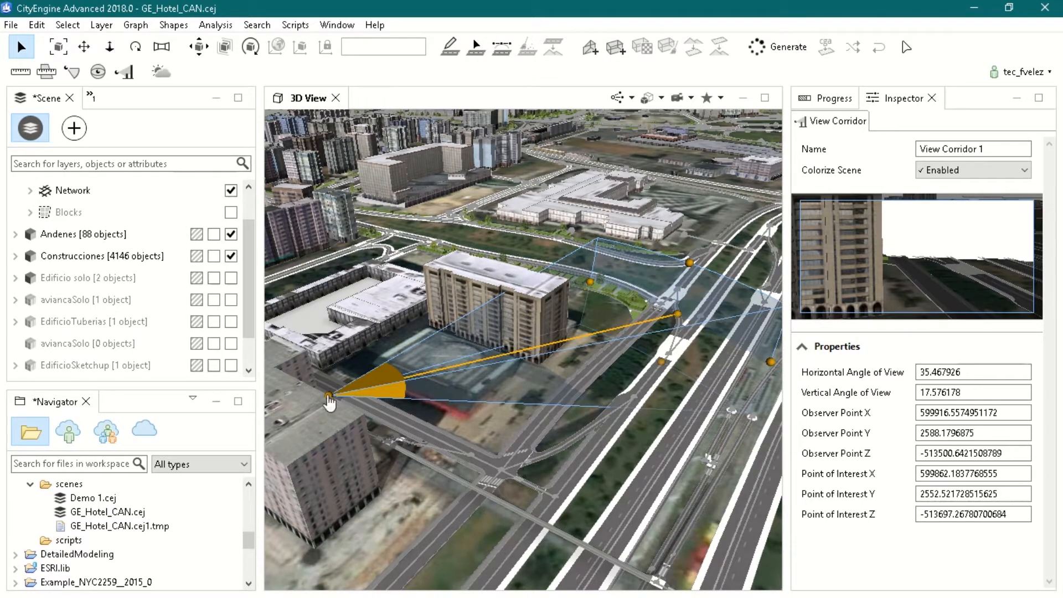
click(800, 346)
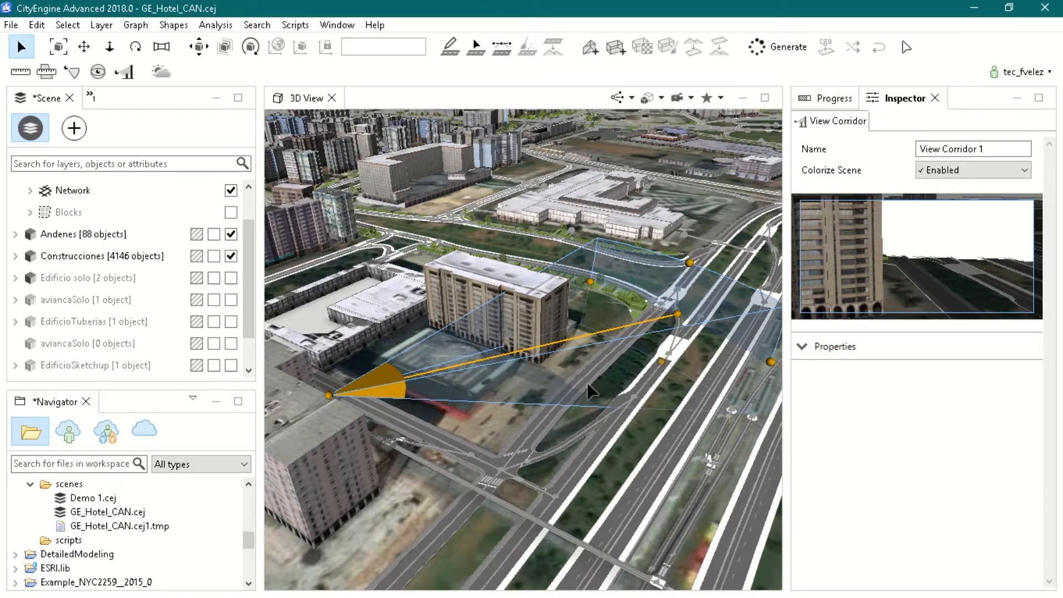
Place a view dome at the front corner of the low white complex, with its radius covering the surrounding roads.
click(98, 71)
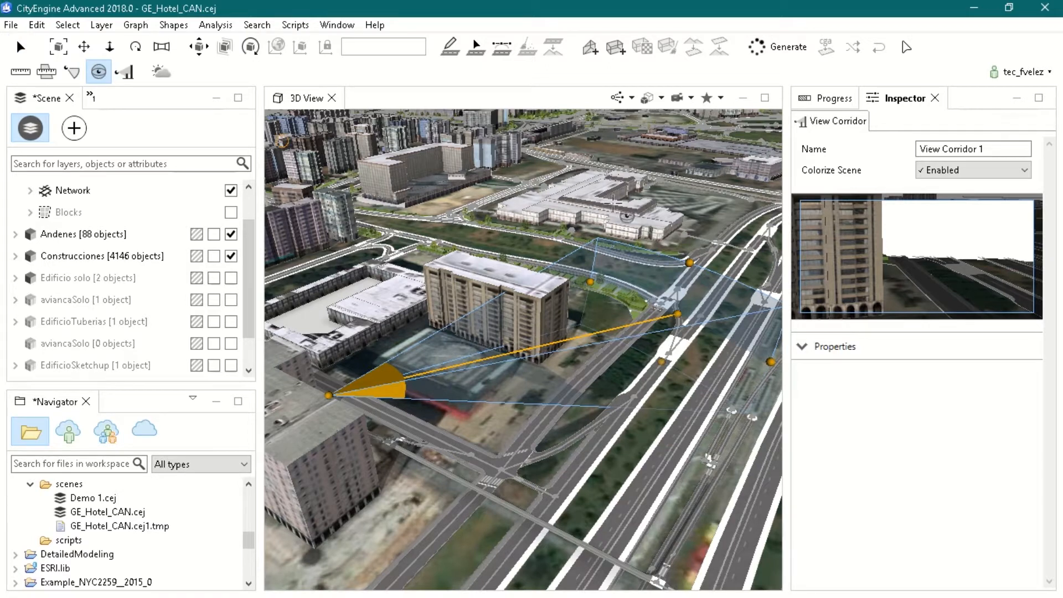
click(651, 218)
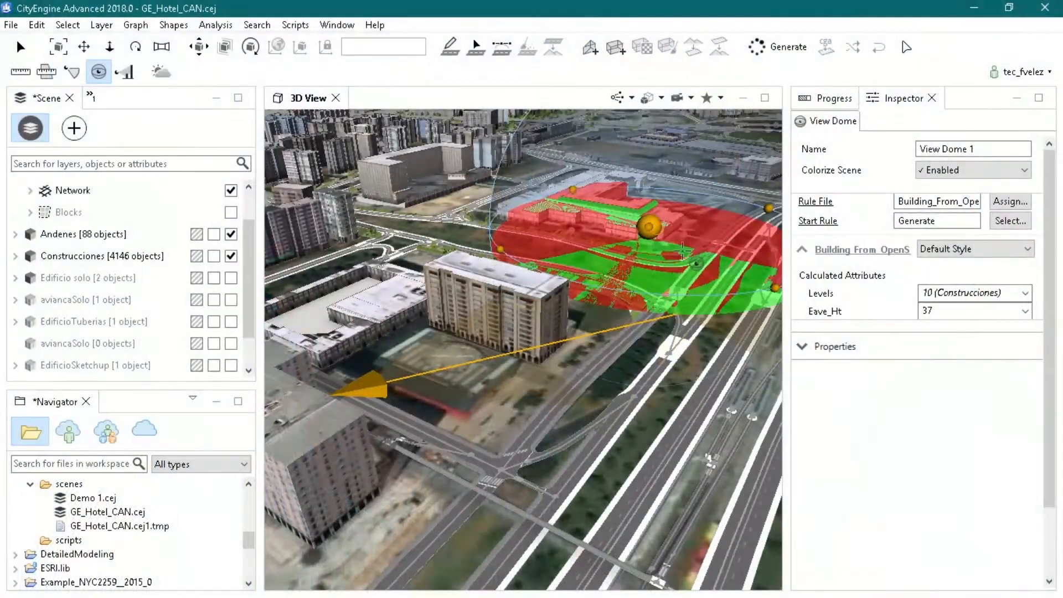
drag(683, 250, 648, 281)
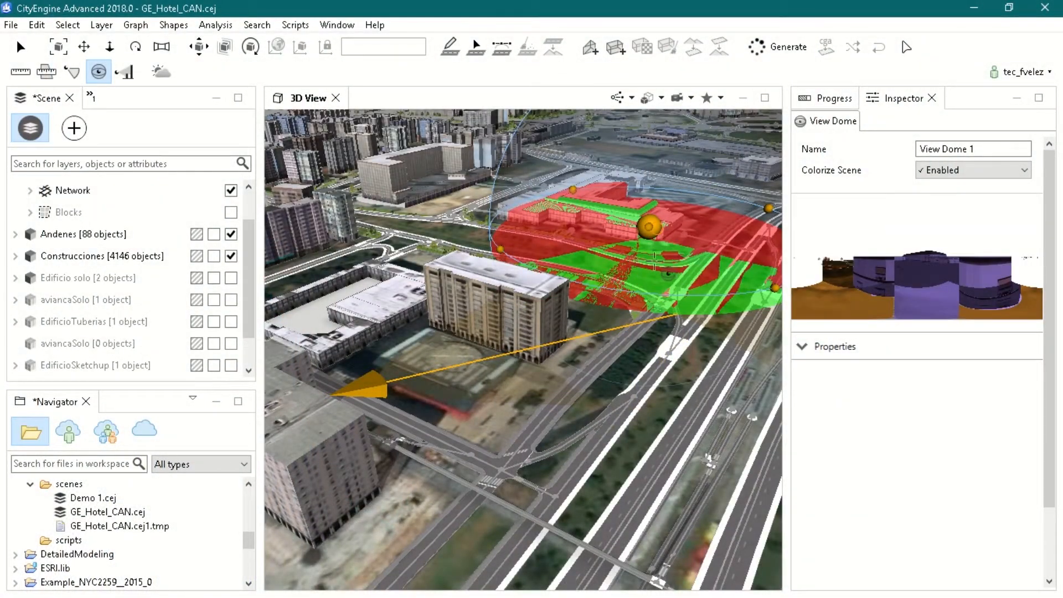
drag(705, 254, 685, 281)
key(f)
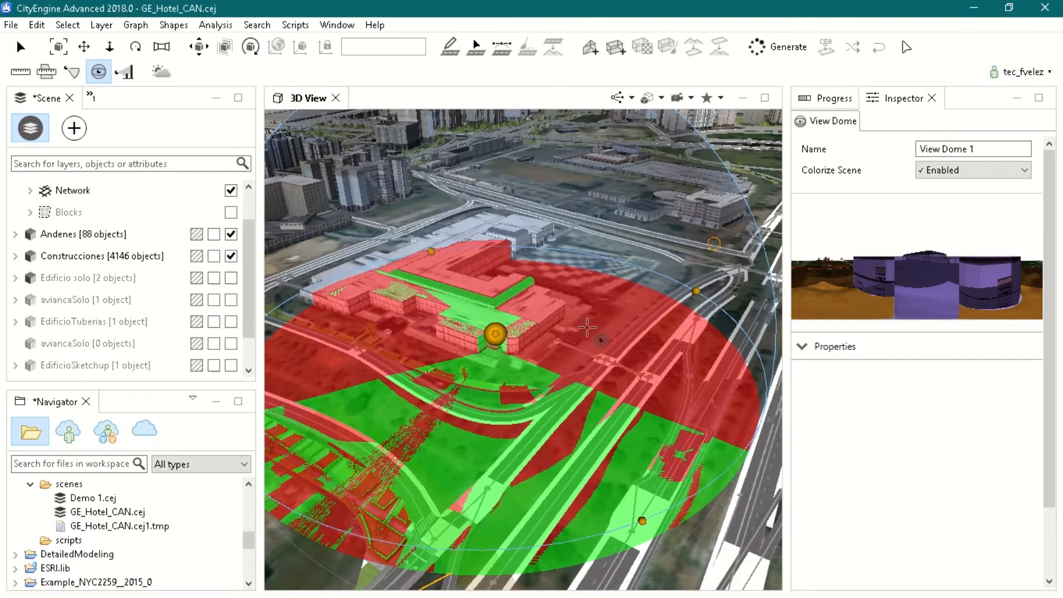
scroll(587, 328, up, 2)
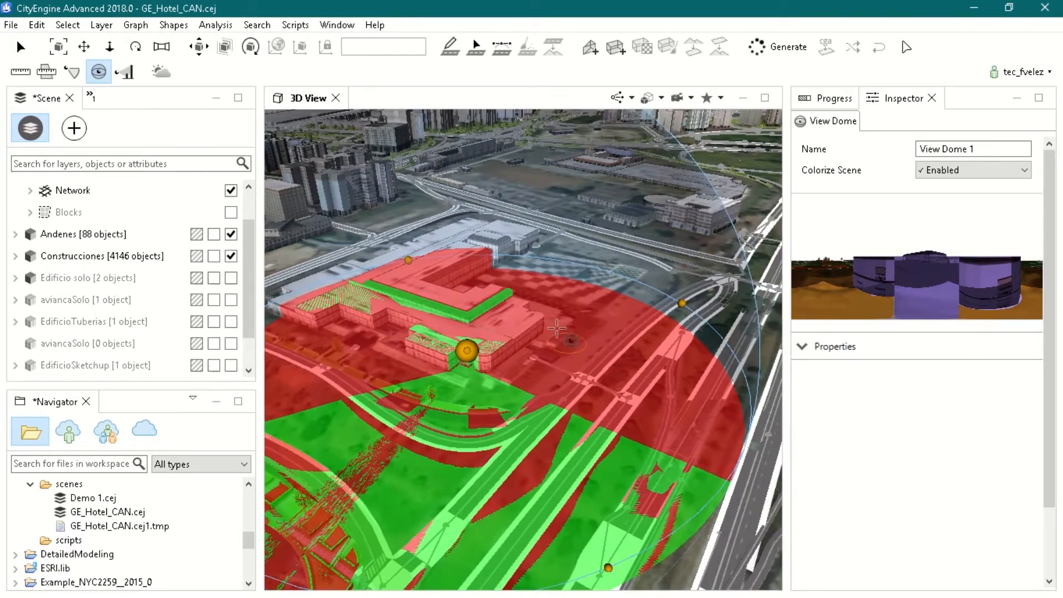
Raise the view dome's observer point above the complex's roofs and show the full Visibility by Layer table.
click(466, 350)
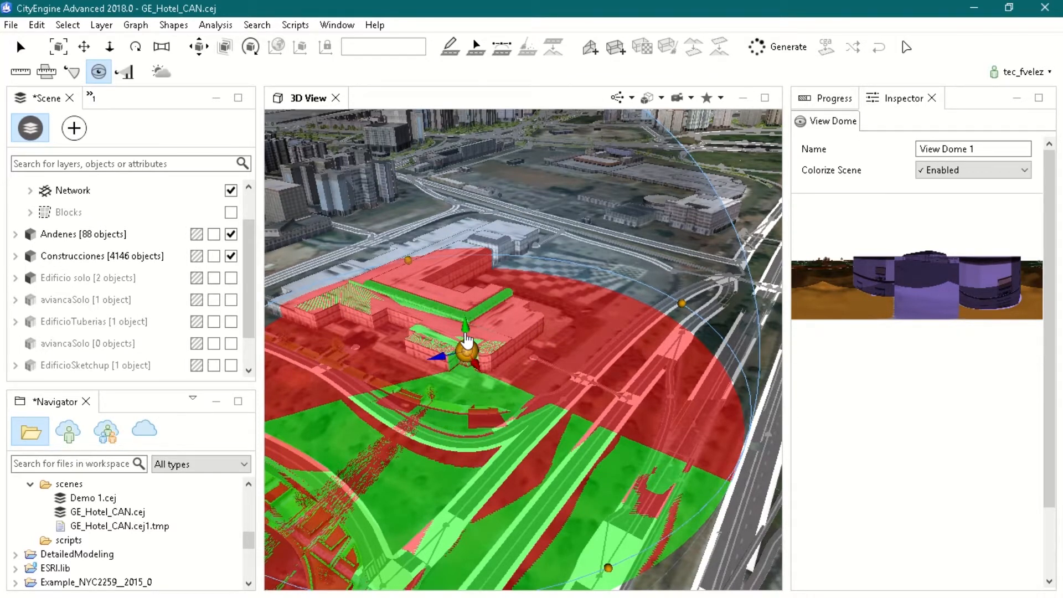
drag(467, 330, 465, 312)
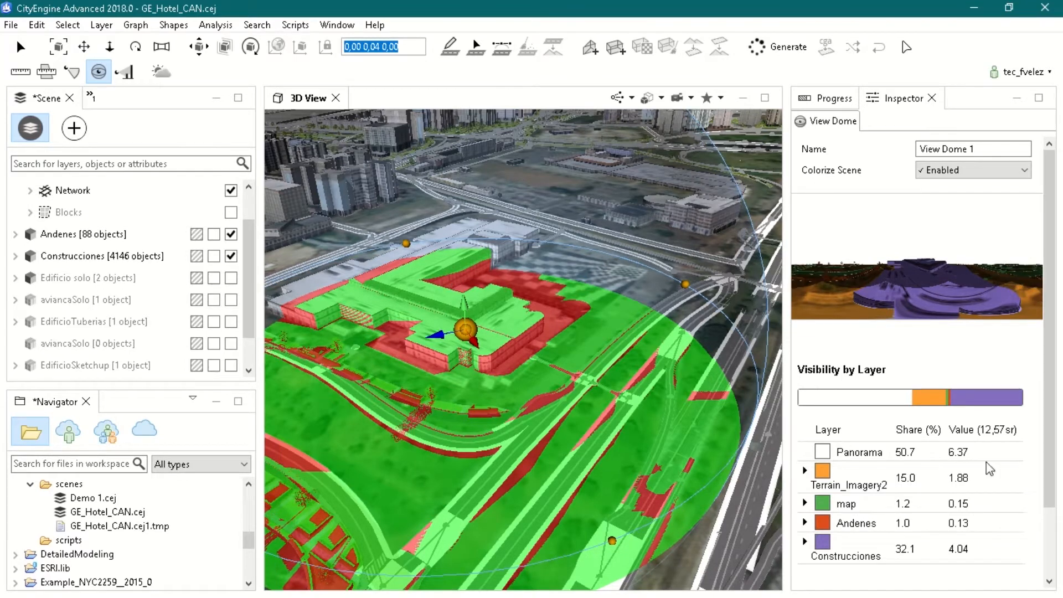
drag(1045, 271, 1045, 338)
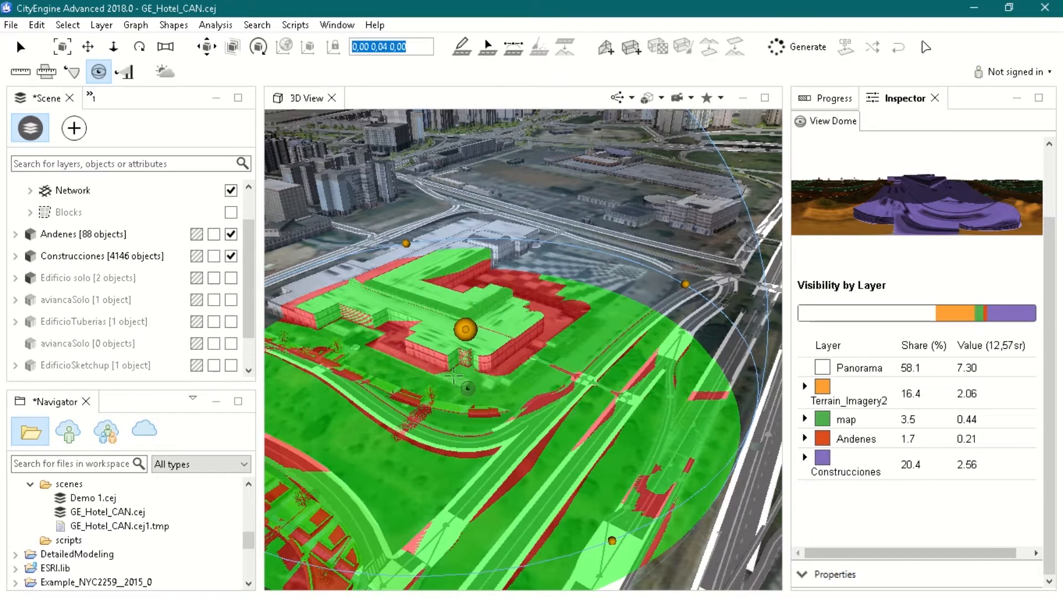
Move the view dome's observer point to the rear side of the complex and examine the visibility share of each layer.
drag(470, 333, 499, 270)
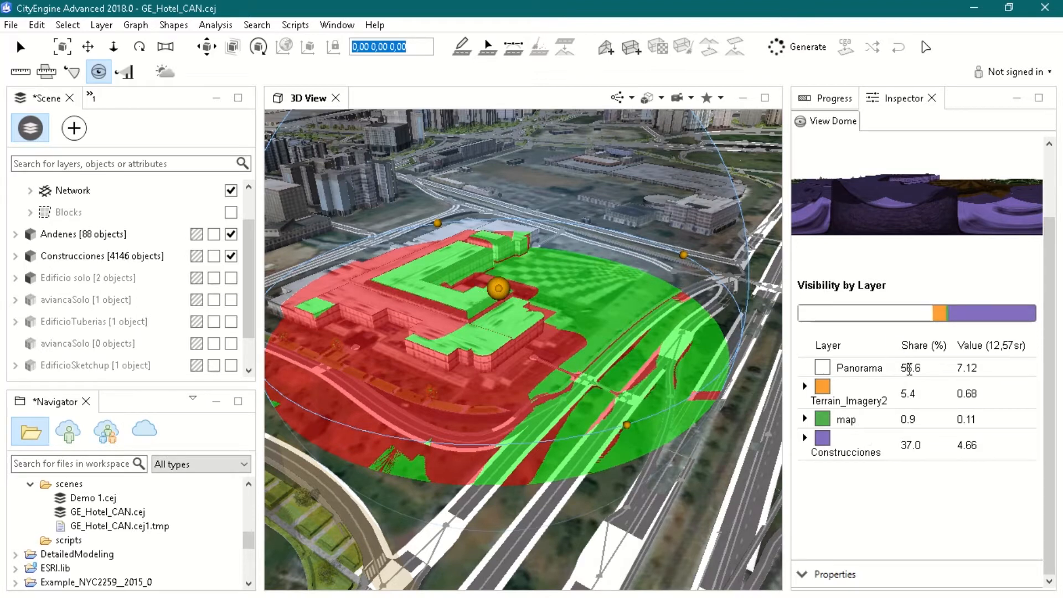
mouse_move(872, 324)
click(804, 578)
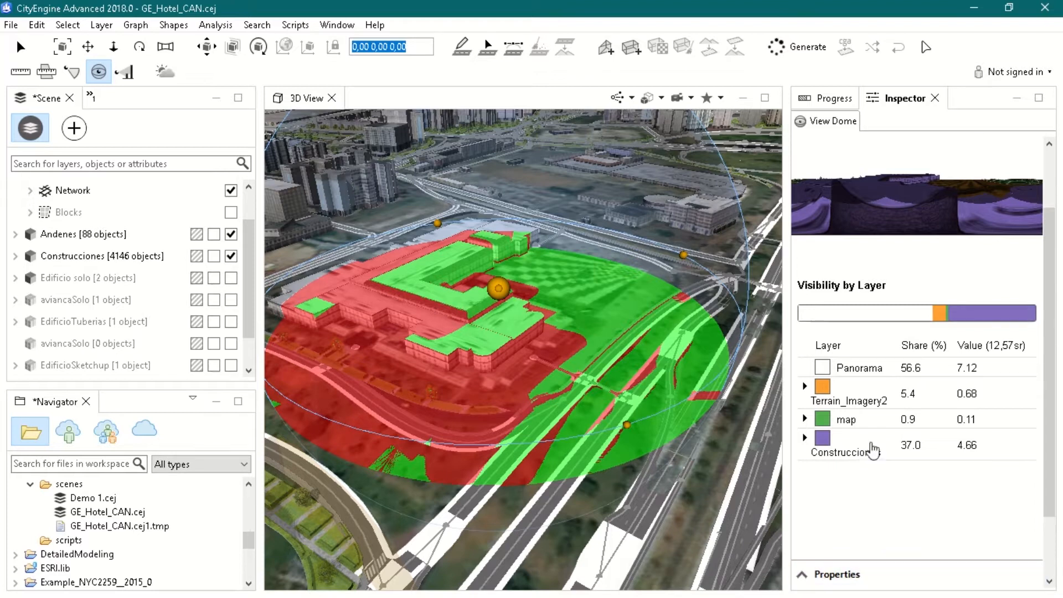
scroll(1052, 299, down, 3)
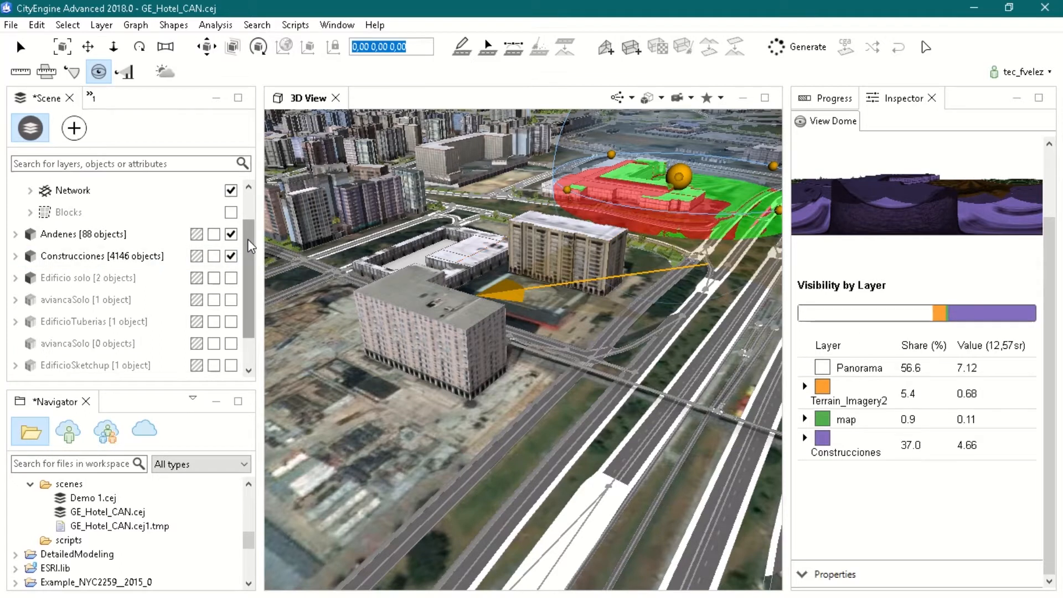
Hide the Analyses layer that contains the view corridor and the view dome.
scroll(251, 332, down, 1)
click(231, 343)
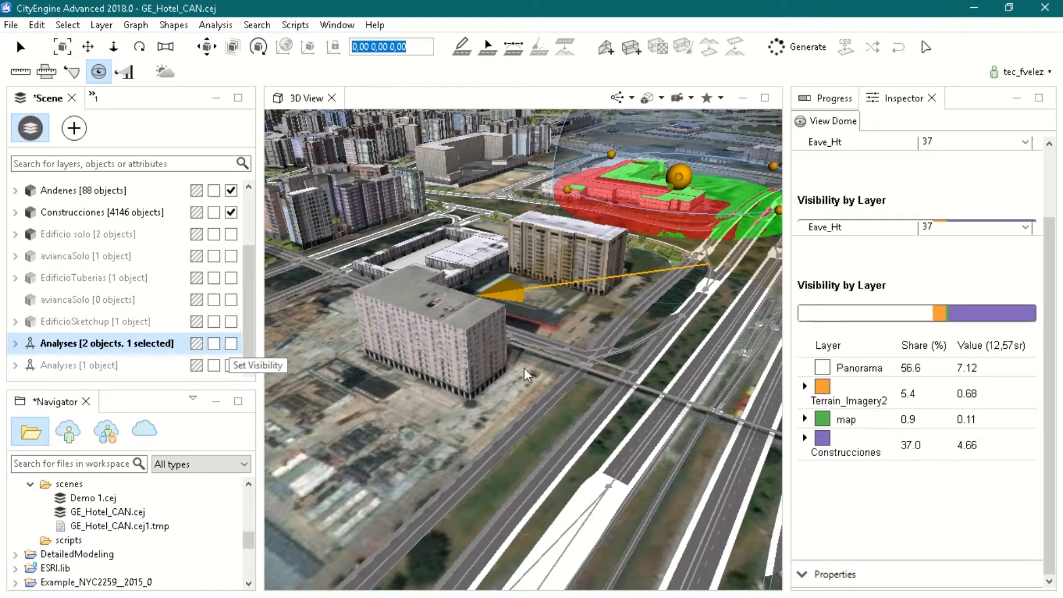
click(536, 357)
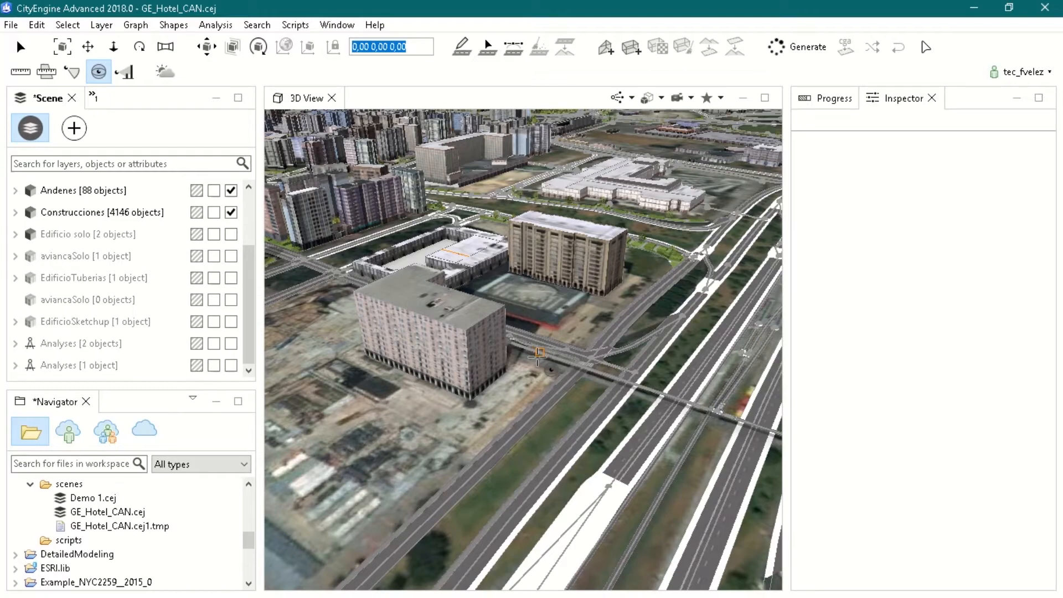